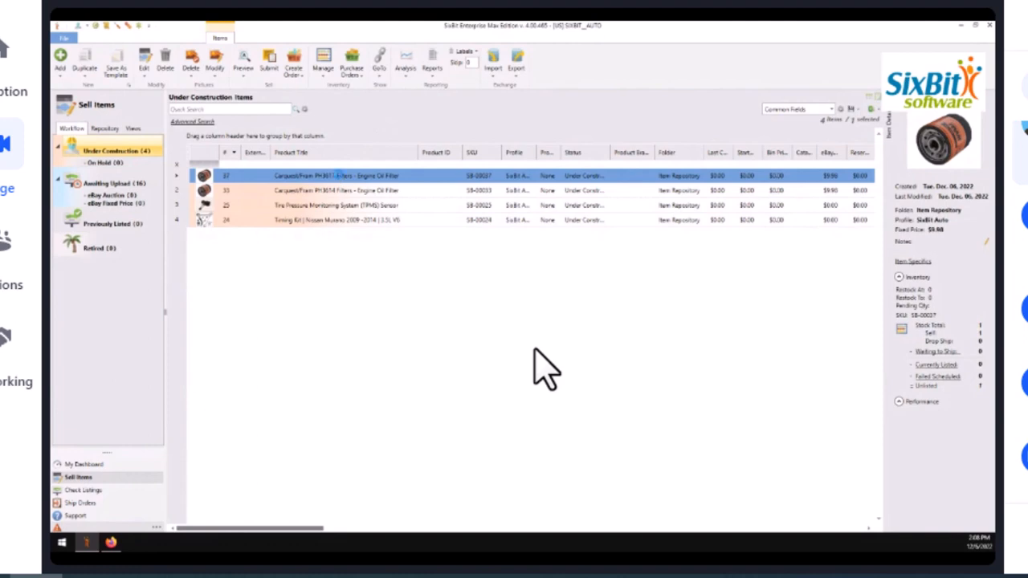
Open the Carquest/Fram PH3617 oil filter item and start editing its manual compatibility set
{"action": "double_click", "coordinate": [337, 175]}
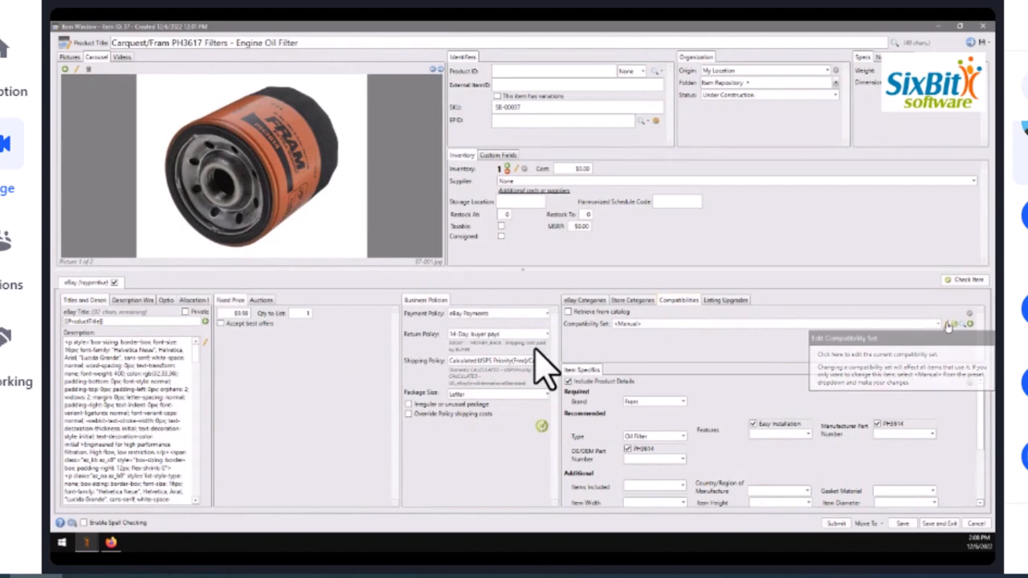
{"action": "left_click", "coordinate": [920, 309]}
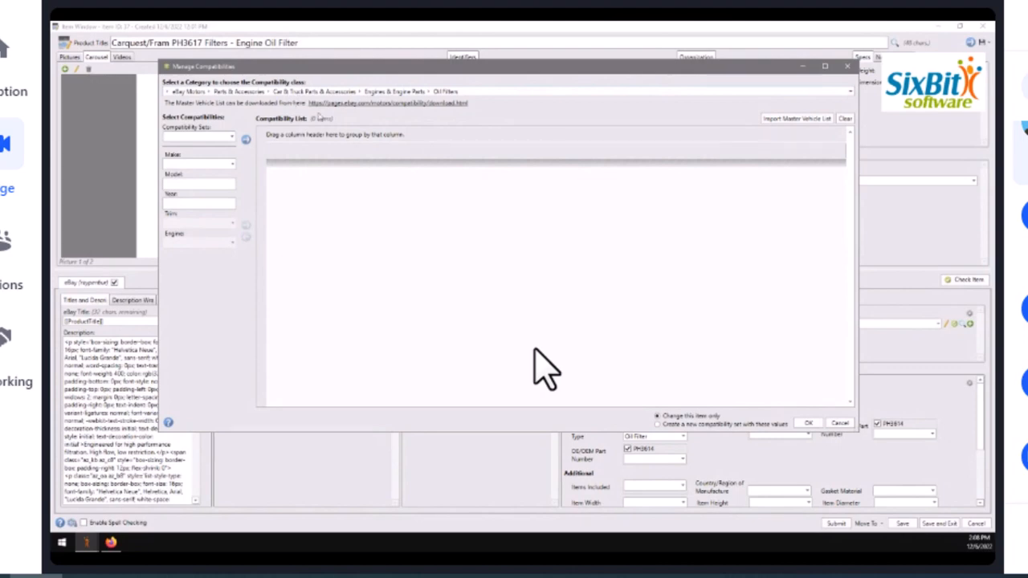
Download the October 2022 Master Vehicle List for cars and trucks from eBay's compatibility page in the browser, then return to SixBit
{"action": "left_click", "coordinate": [412, 105]}
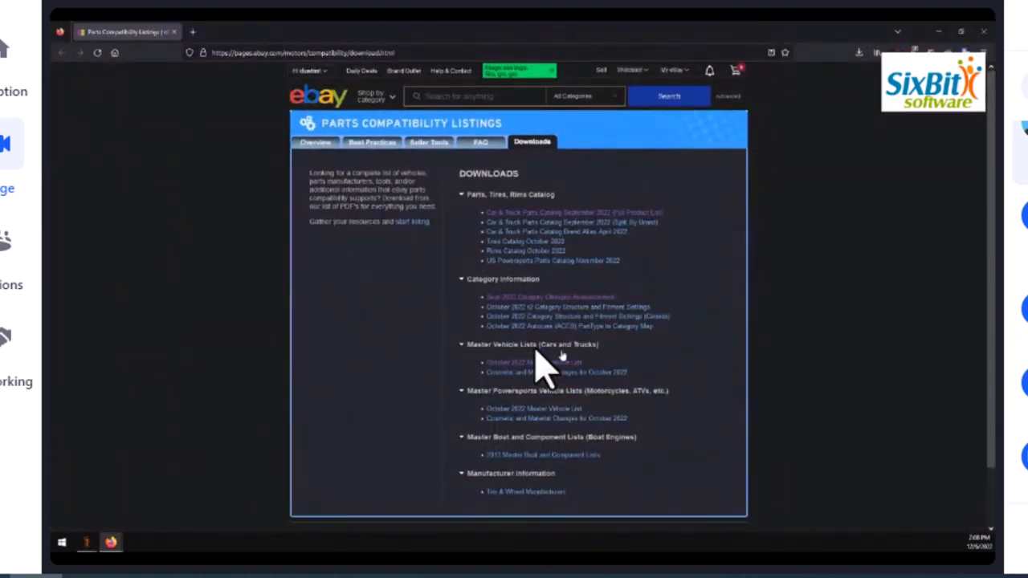
{"action": "left_click", "coordinate": [516, 363]}
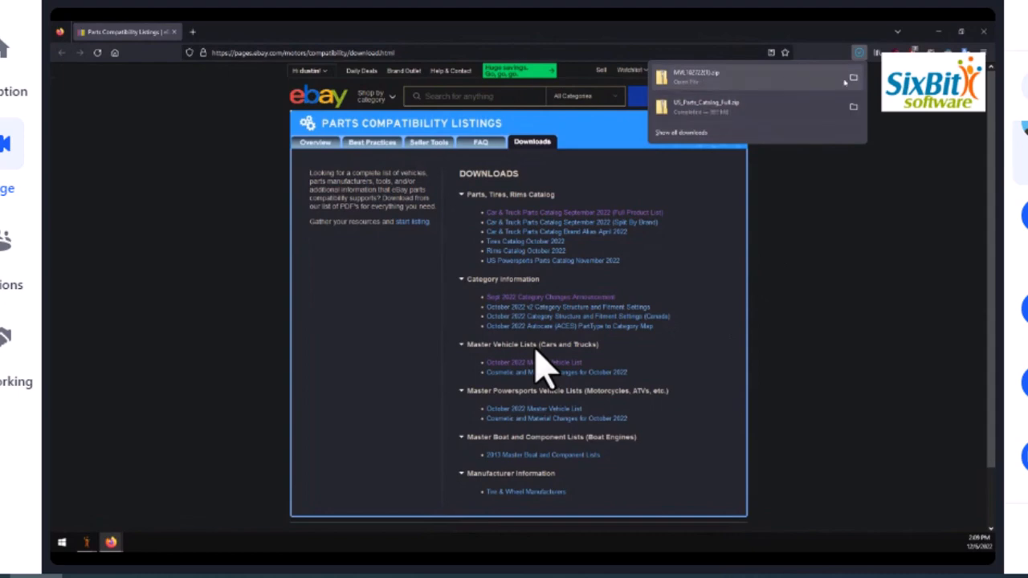
{"action": "left_click", "coordinate": [938, 31]}
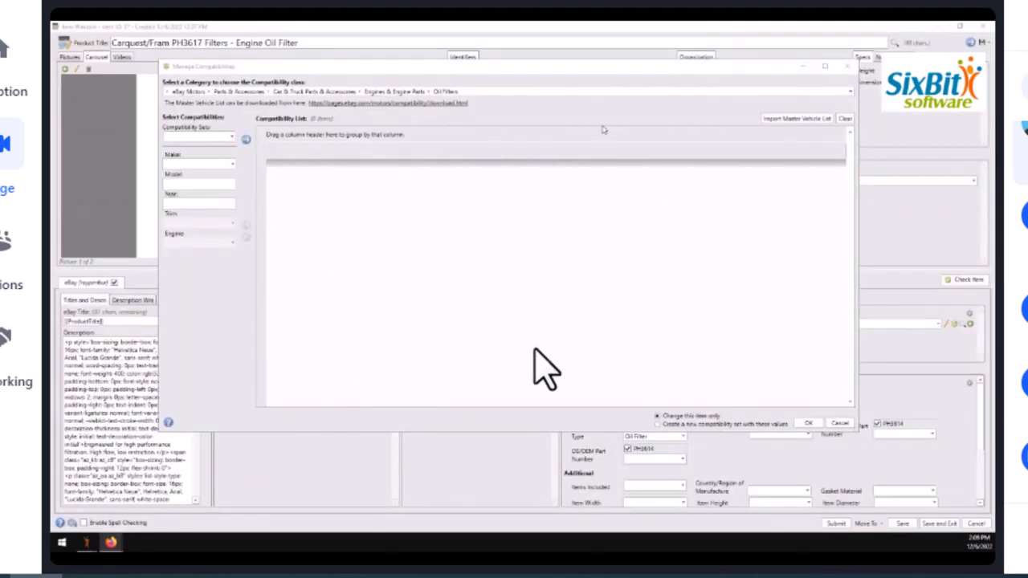
Import the Master Vehicle List from the file MVL102722.csv in the MVL102722 downloads folder
{"action": "left_click", "coordinate": [797, 119]}
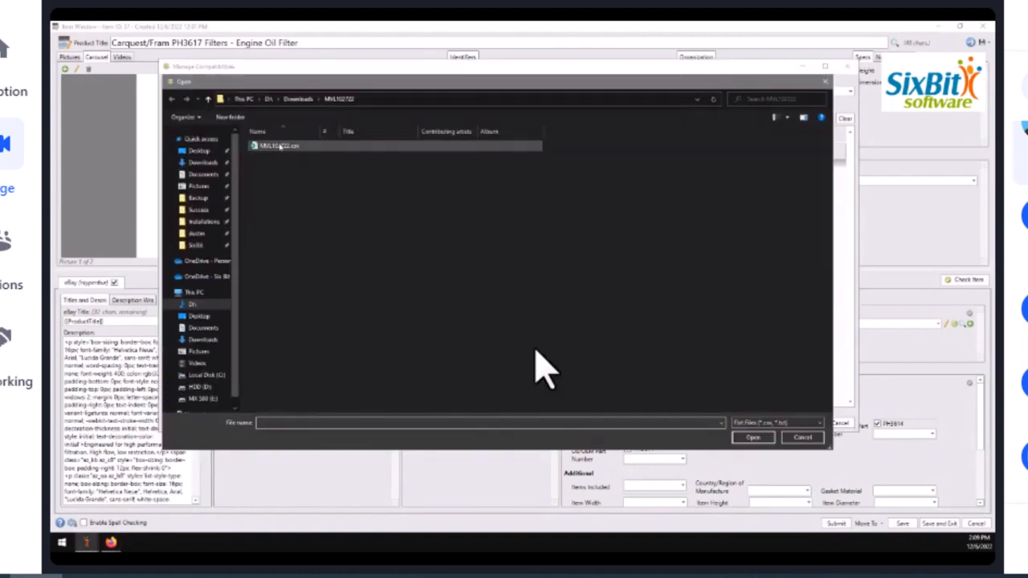
{"action": "left_click", "coordinate": [281, 147]}
{"action": "left_click", "coordinate": [753, 438]}
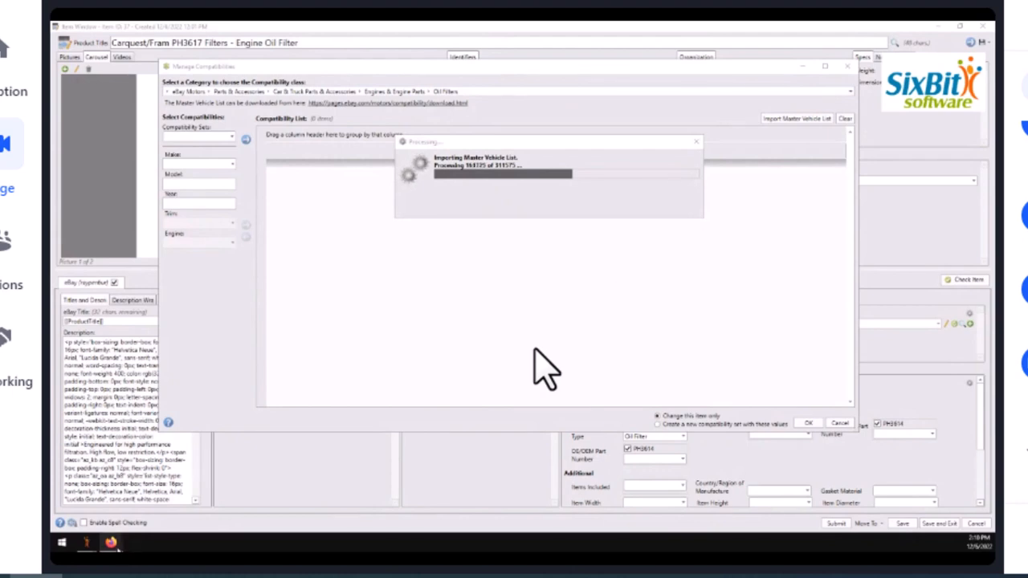
{"action": "left_click", "coordinate": [200, 520]}
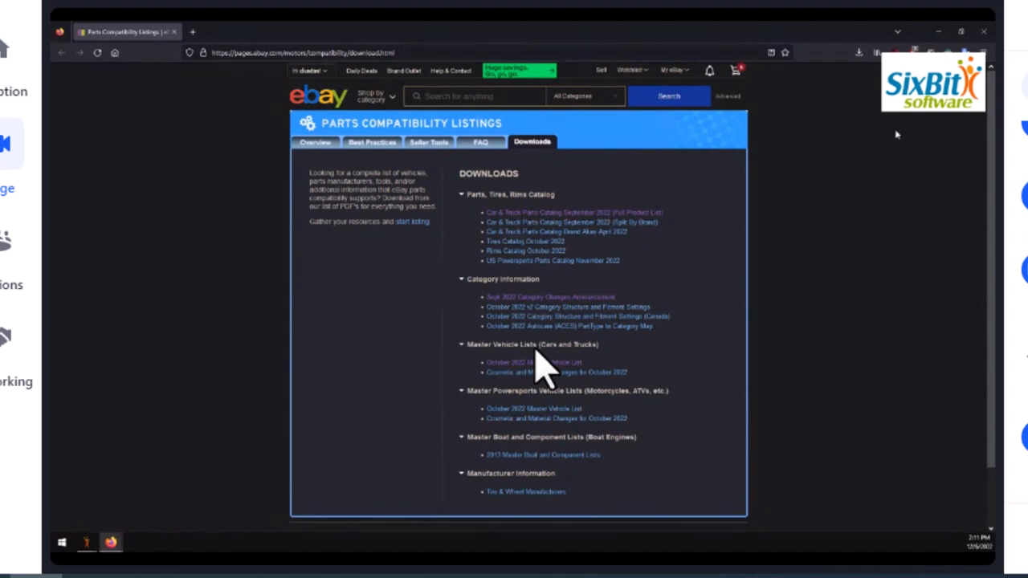
{"action": "left_click", "coordinate": [942, 32]}
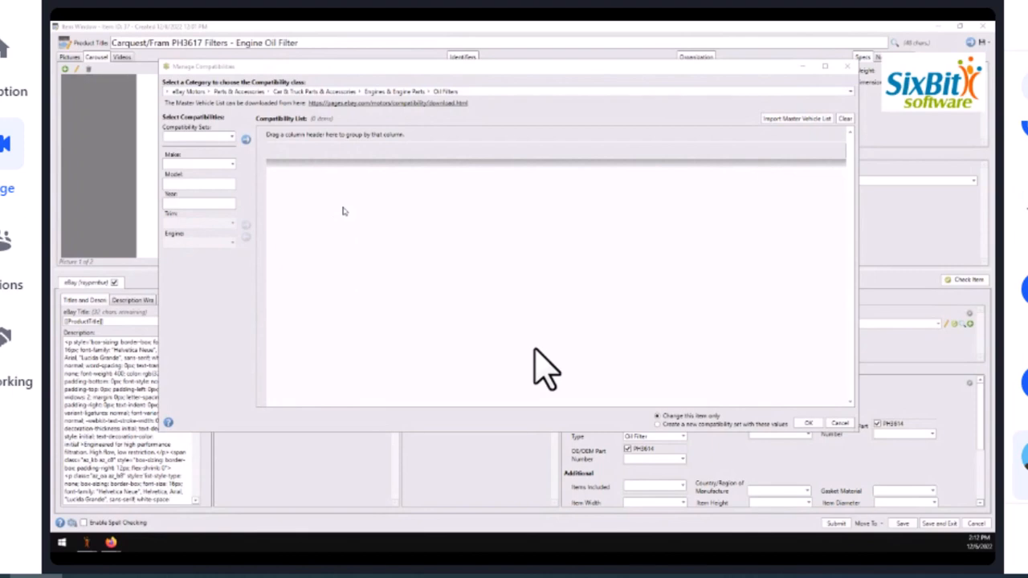
{"action": "left_click", "coordinate": [230, 138]}
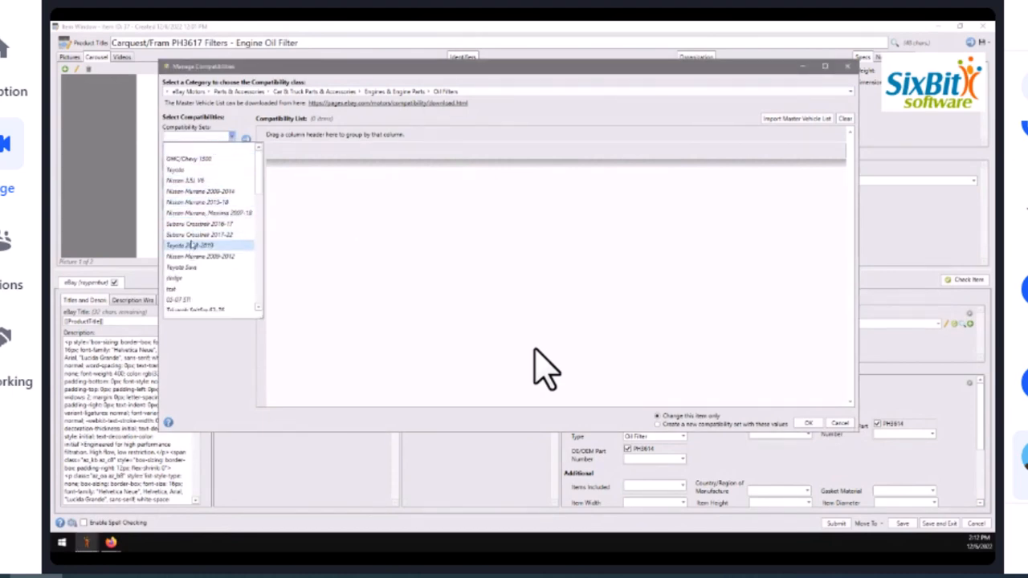
{"action": "left_click", "coordinate": [230, 136]}
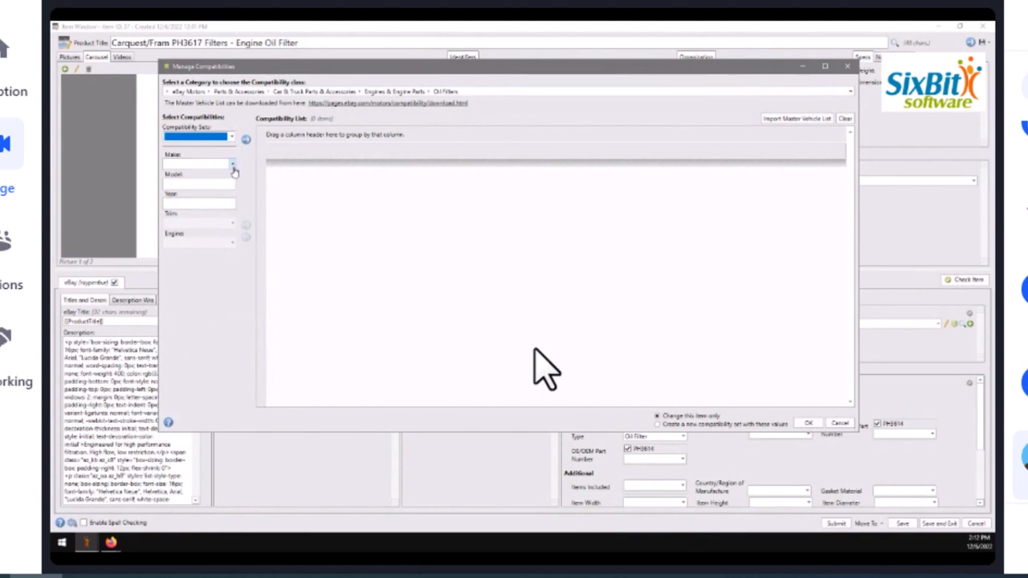
Choose Nissan as the vehicle make and Murano as the model for the compatibility selection
{"action": "left_click", "coordinate": [233, 169]}
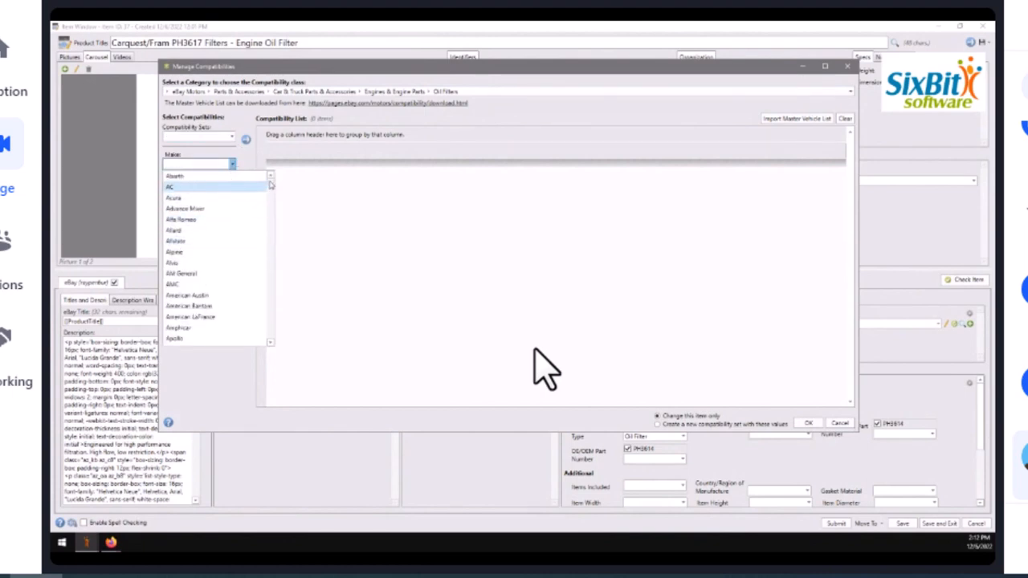
{"action": "left_click_drag", "start_coordinate": [270, 185], "coordinate": [271, 191]}
{"action": "key", "text": "n"}
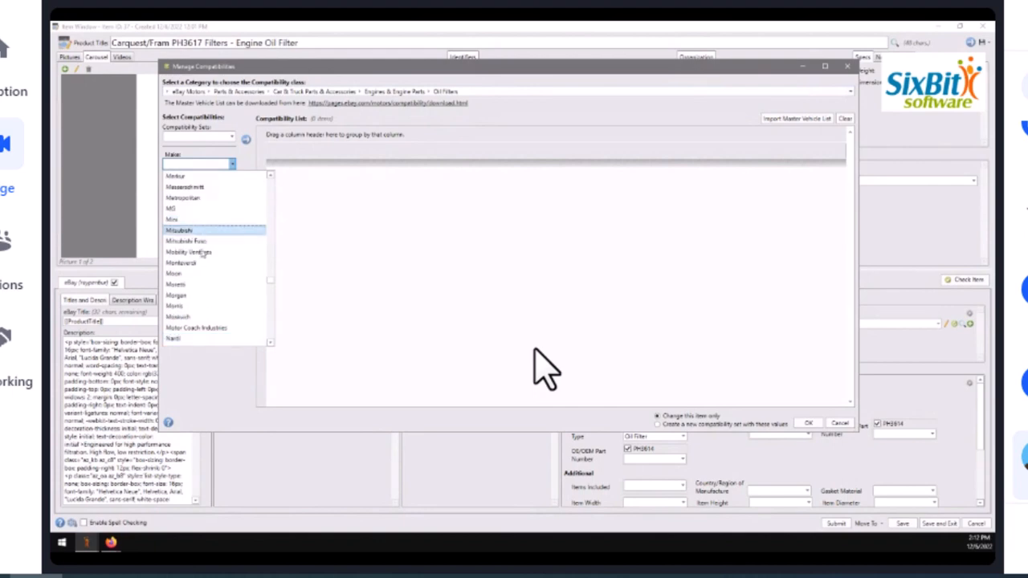
{"action": "scroll", "coordinate": [192, 273], "scroll_direction": "down", "scroll_amount": 3}
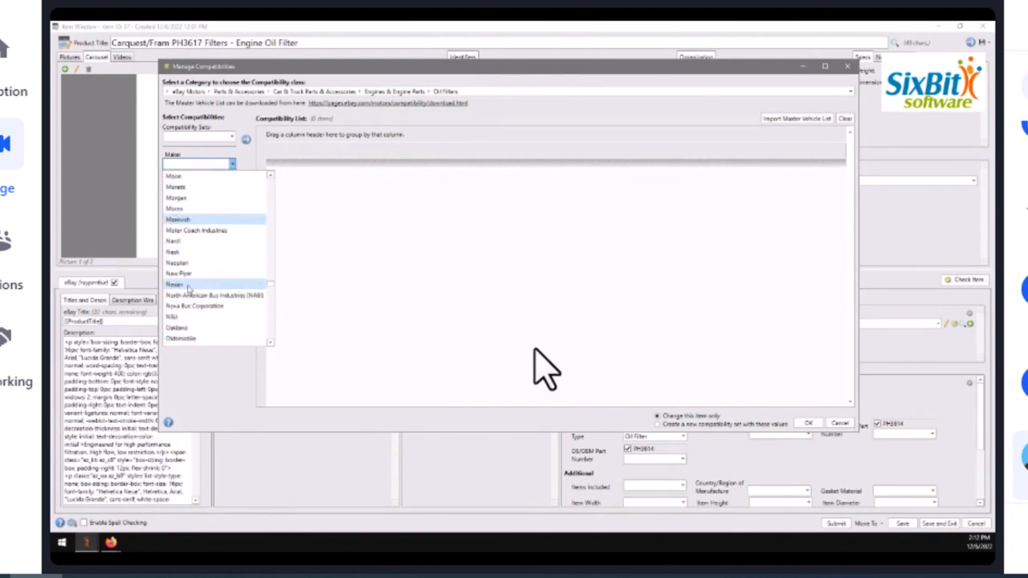
{"action": "left_click", "coordinate": [188, 285]}
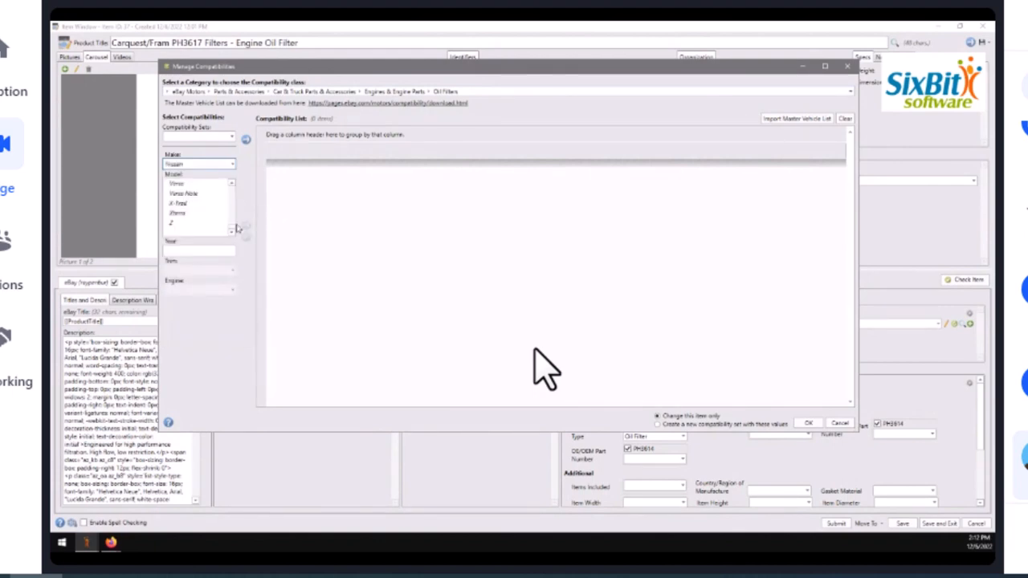
{"action": "scroll", "coordinate": [232, 225], "scroll_direction": "up", "scroll_amount": 3}
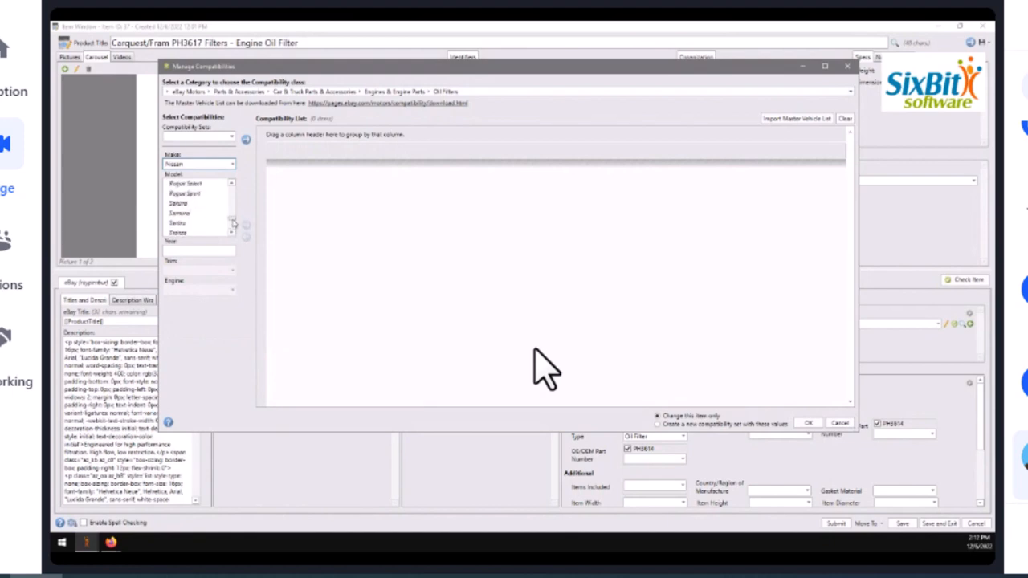
{"action": "scroll", "coordinate": [233, 223], "scroll_direction": "up", "scroll_amount": 5}
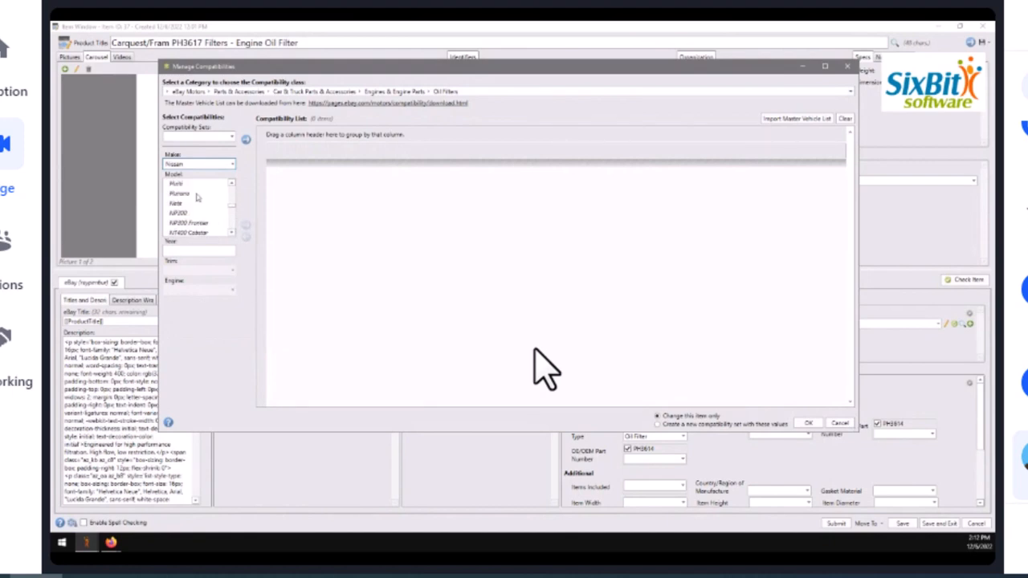
{"action": "left_click", "coordinate": [195, 194]}
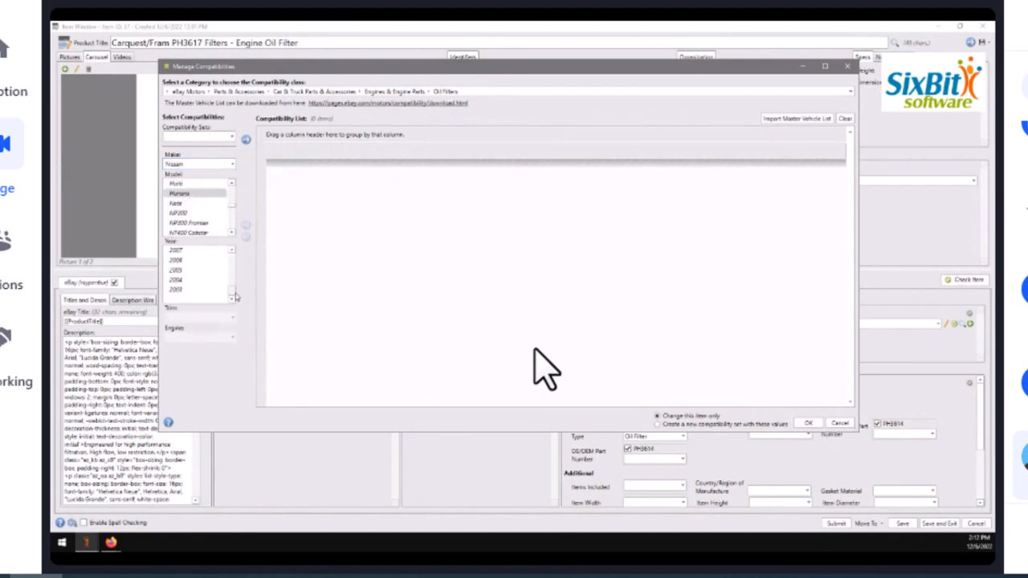
Add the Murano model years 2017 through 2022 with all trims to the compatibility list
{"action": "left_click_drag", "start_coordinate": [235, 297], "coordinate": [234, 264]}
{"action": "left_click", "coordinate": [182, 252]}
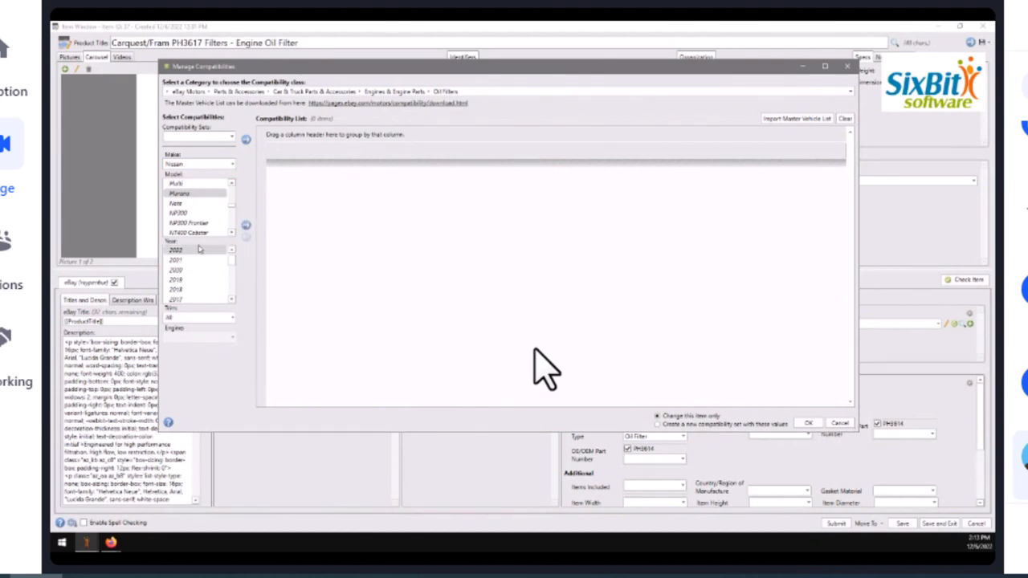
{"action": "left_click", "coordinate": [182, 300], "text": "shift"}
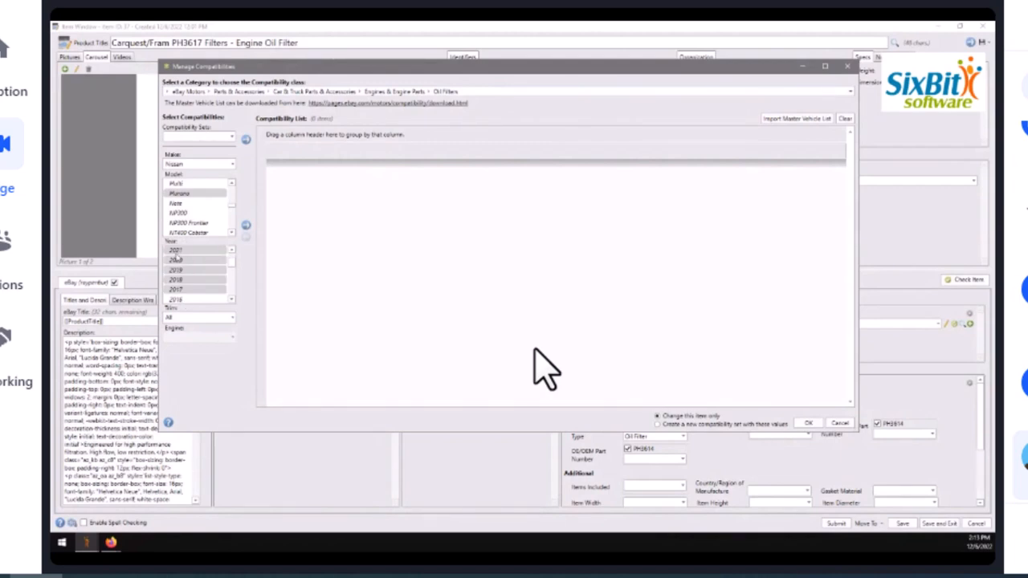
{"action": "left_click", "coordinate": [246, 226]}
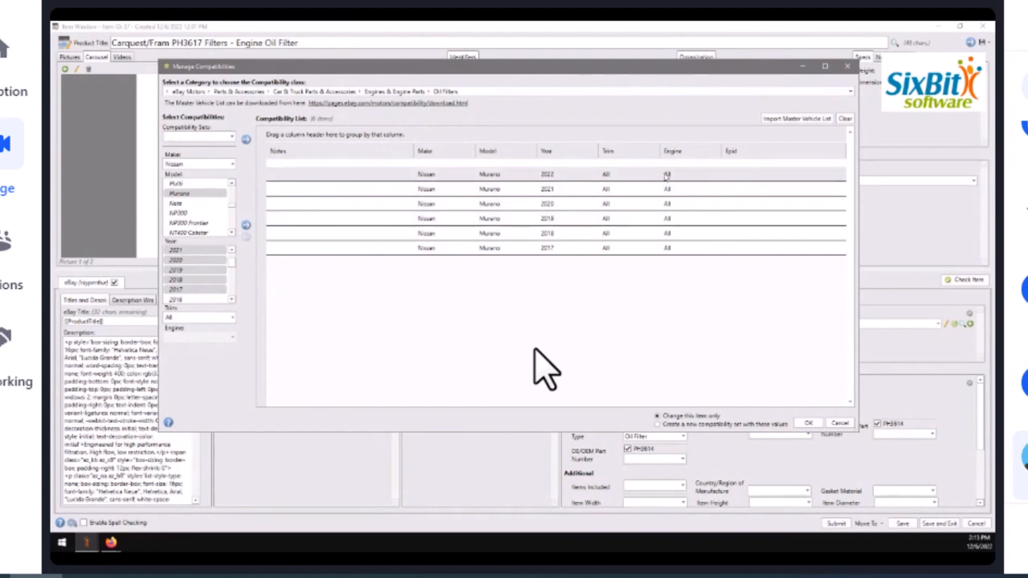
Expand the trim for all Nissan Murano rows in the compatibility list
{"action": "left_click", "coordinate": [633, 177]}
{"action": "key", "text": "ctrl+a"}
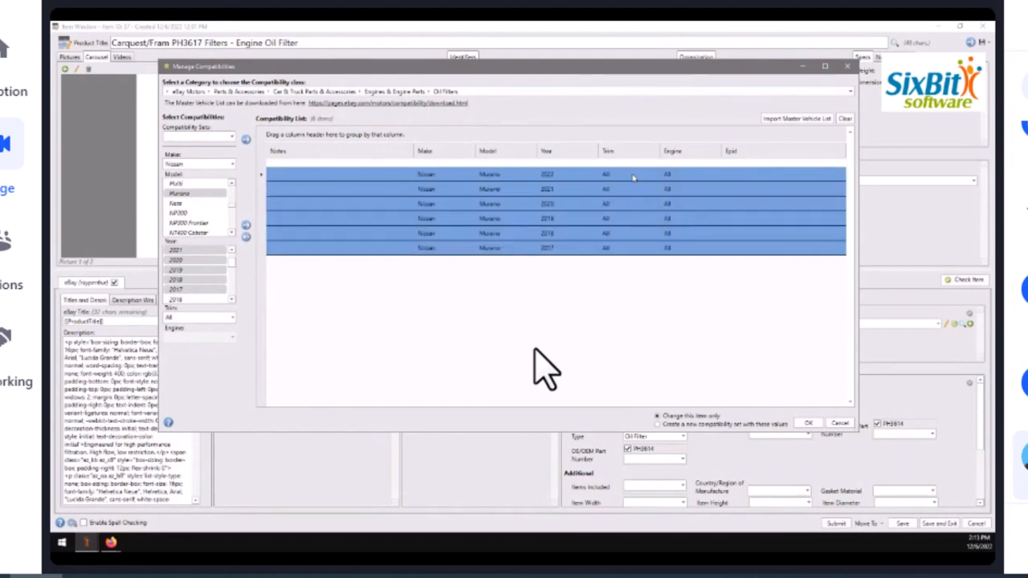
{"action": "right_click", "coordinate": [633, 177]}
{"action": "left_click", "coordinate": [666, 193]}
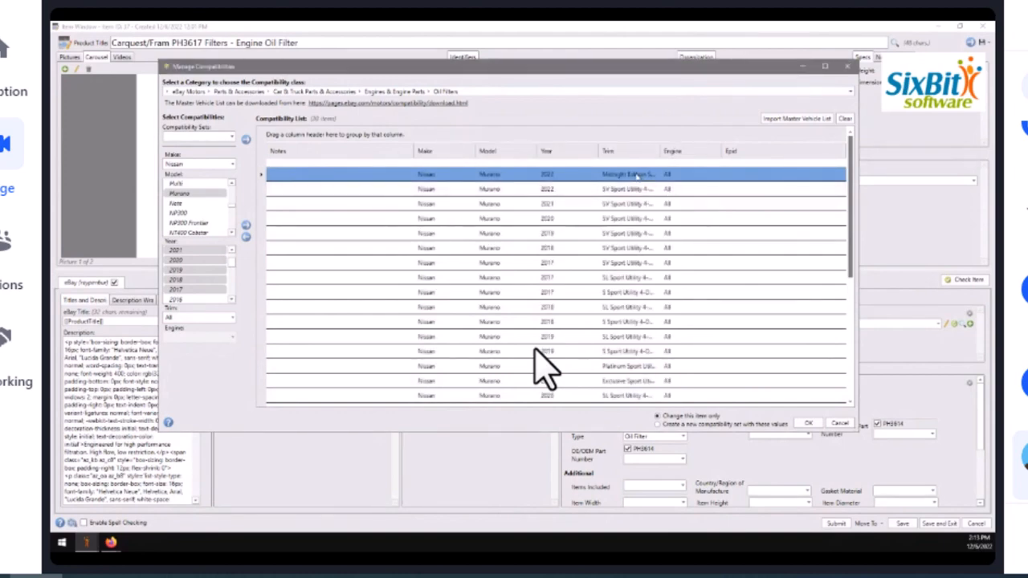
Expand the engine for all trim-level rows in the compatibility list
{"action": "key", "text": "ctrl+a"}
{"action": "right_click", "coordinate": [638, 176]}
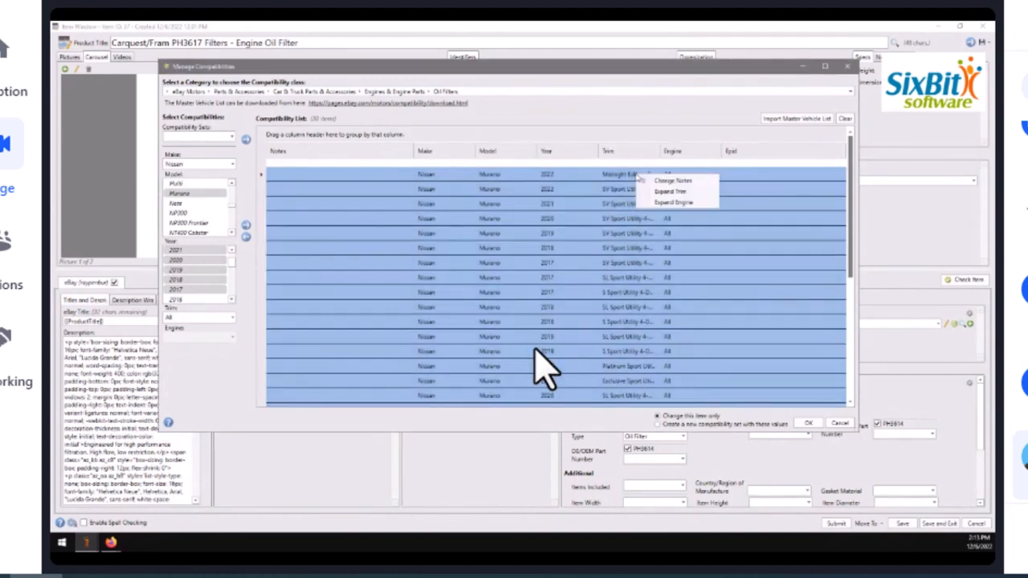
{"action": "left_click", "coordinate": [667, 202]}
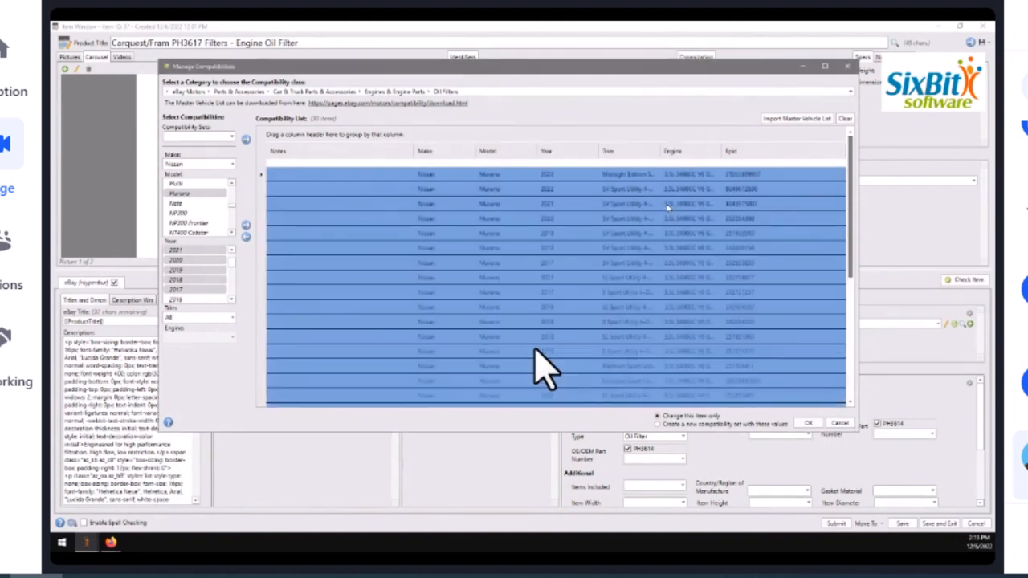
Create a new compatibility set named "Nissan Murano 2017-22" from the expanded list, then save and close the oil filter item
{"action": "left_click", "coordinate": [795, 219]}
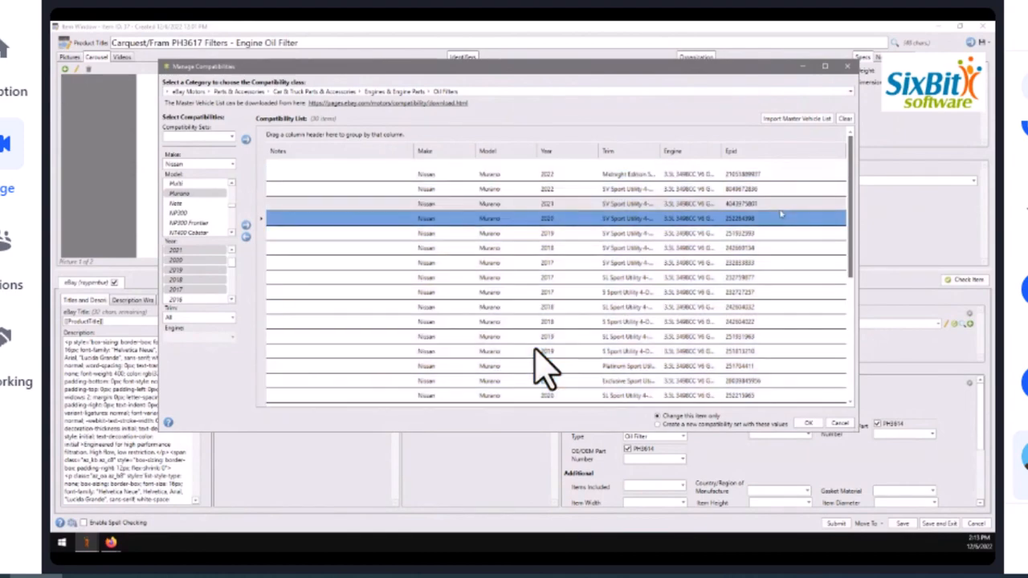
{"action": "scroll", "coordinate": [536, 353], "scroll_direction": "down", "scroll_amount": 3}
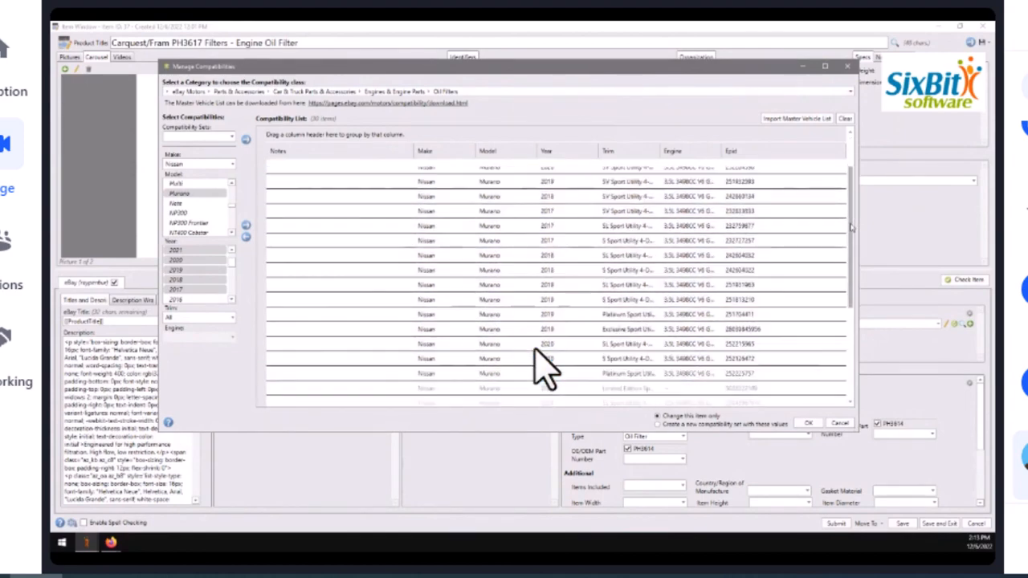
{"action": "scroll", "coordinate": [542, 366], "scroll_direction": "down", "scroll_amount": 2}
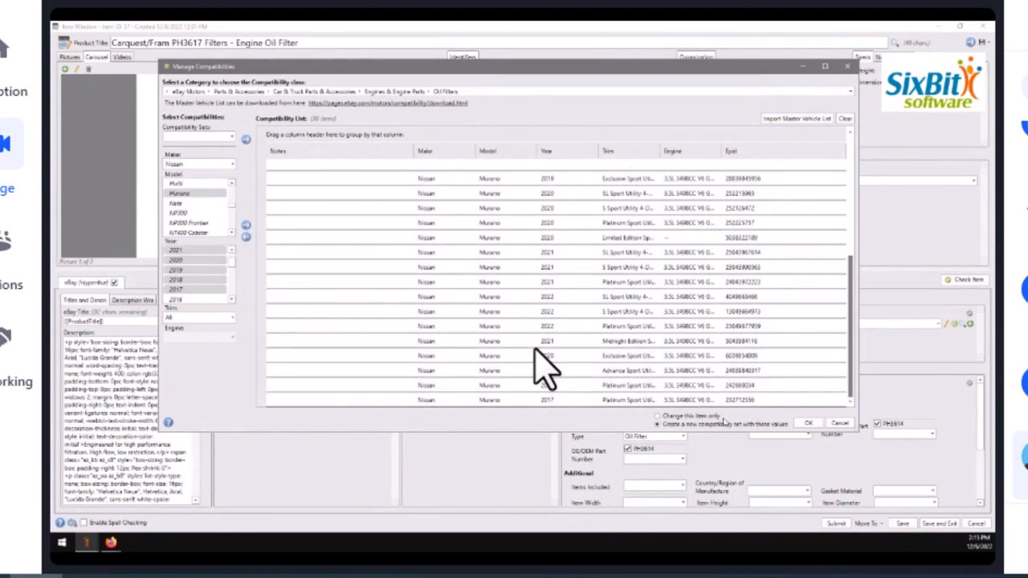
{"action": "left_click", "coordinate": [677, 427]}
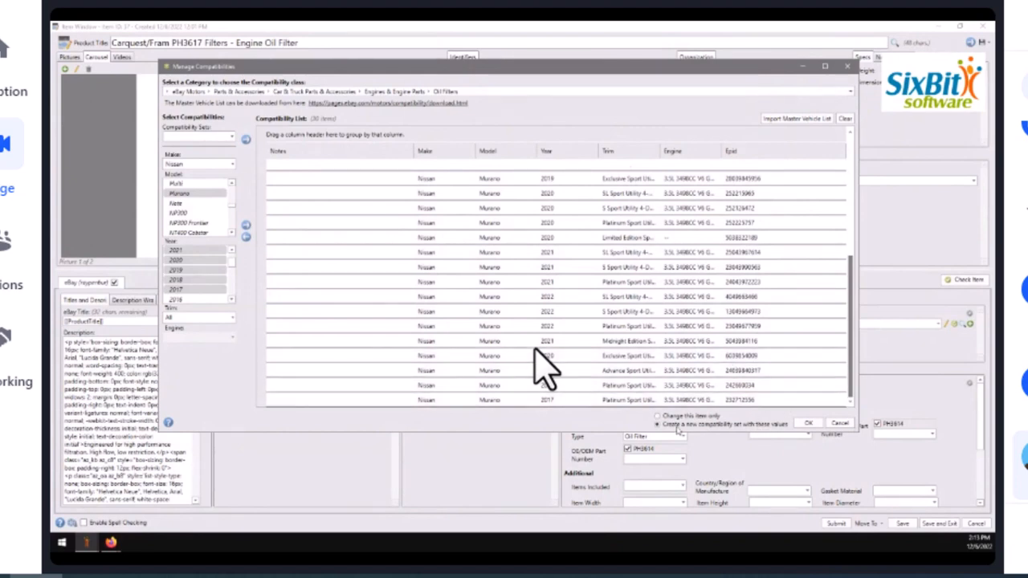
{"action": "left_click", "coordinate": [809, 424]}
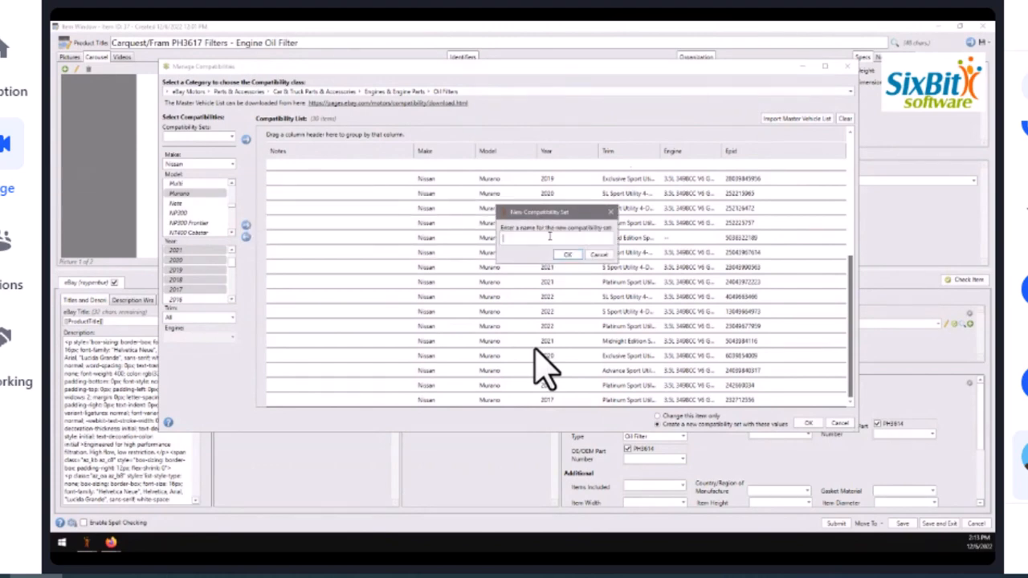
{"action": "type", "text": "Nissan Murano 2017-22"}
{"action": "left_click", "coordinate": [568, 256]}
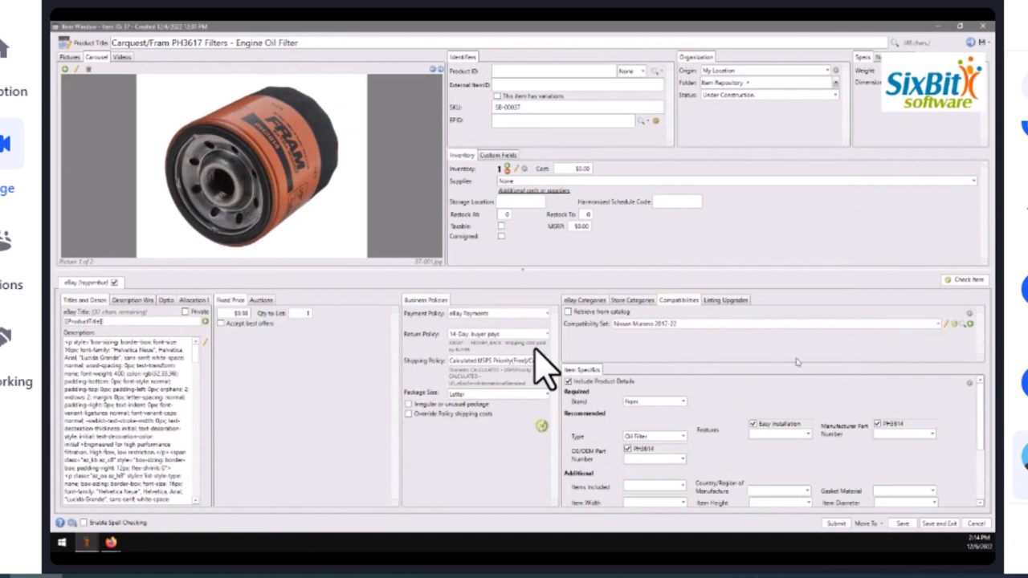
{"action": "left_click", "coordinate": [937, 523]}
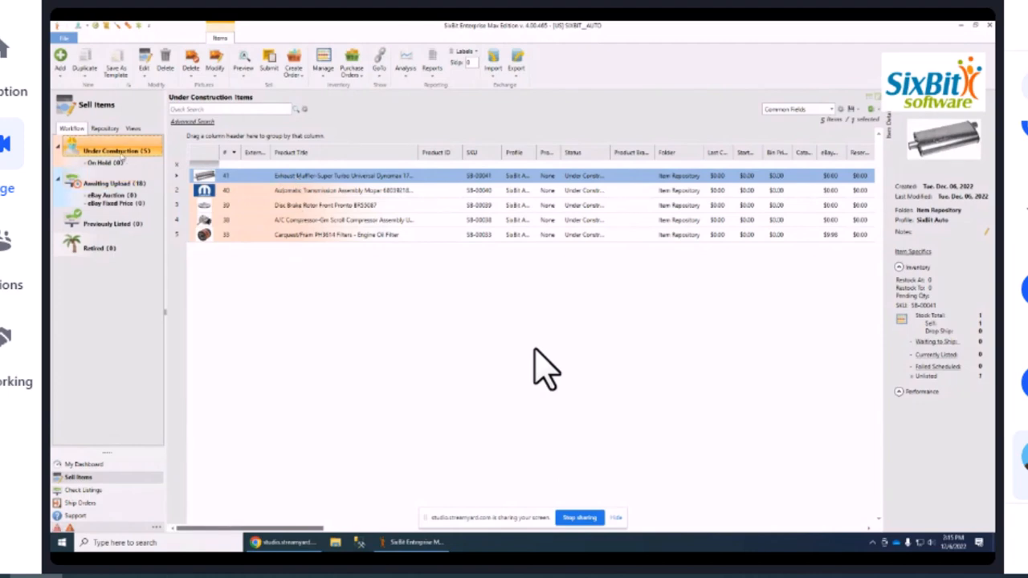
Open the Exhaust Muffler-Super Turbo Universal Dynomax 17747 item and check its compatibility settings and eBay category
{"action": "double_click", "coordinate": [299, 180]}
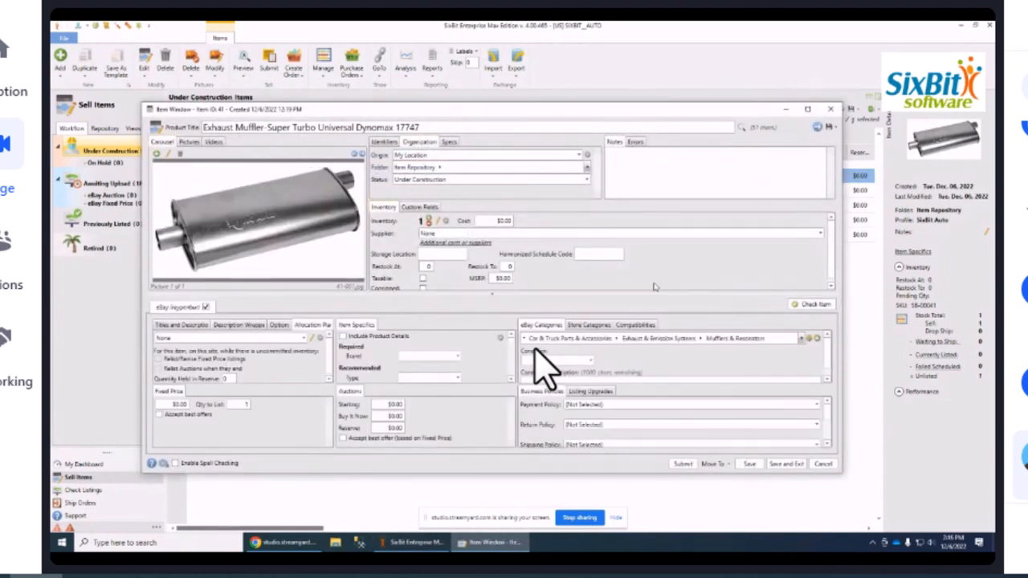
{"action": "left_click", "coordinate": [642, 326]}
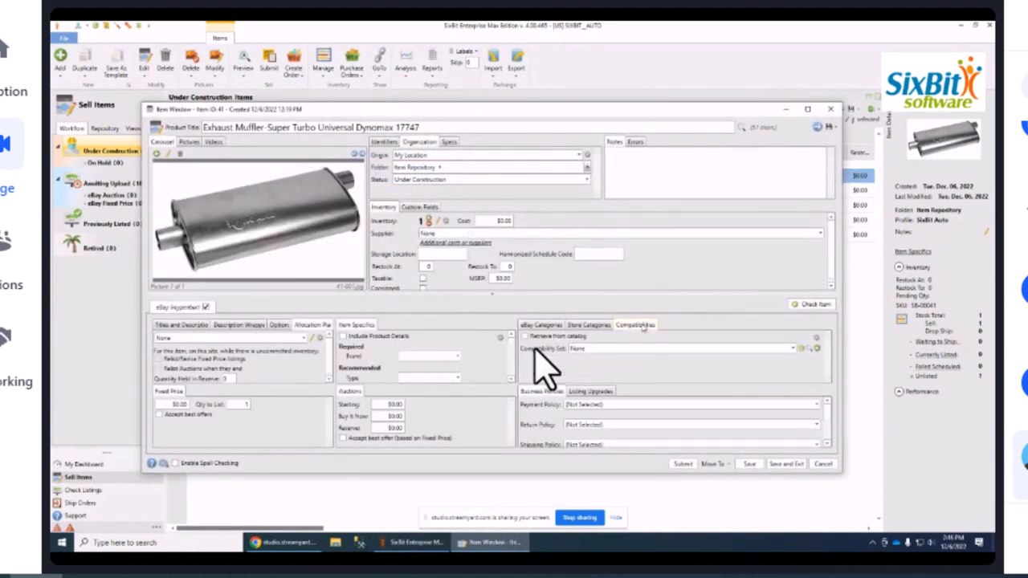
{"action": "left_click", "coordinate": [554, 327]}
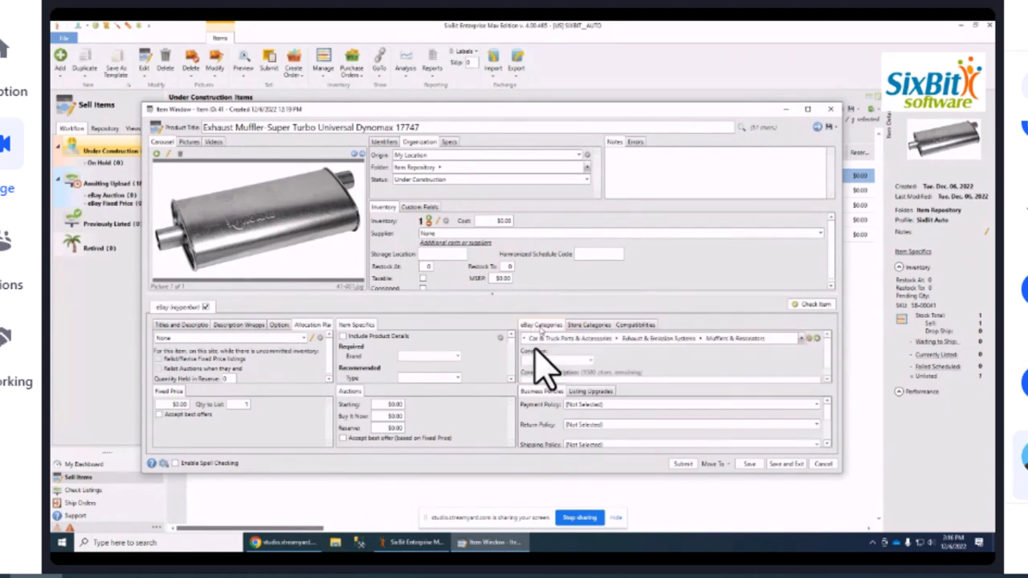
Retrieve the muffler's compatibilities from the eBay catalog using EPID 74491247, and show the EPID field among the item's identifiers
{"action": "left_click", "coordinate": [646, 326]}
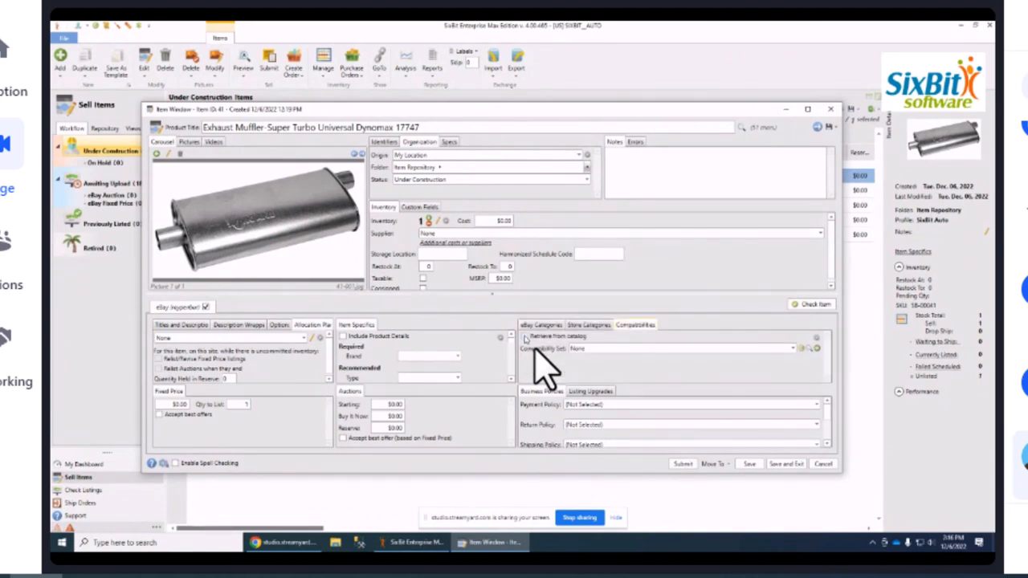
{"action": "left_click", "coordinate": [528, 337]}
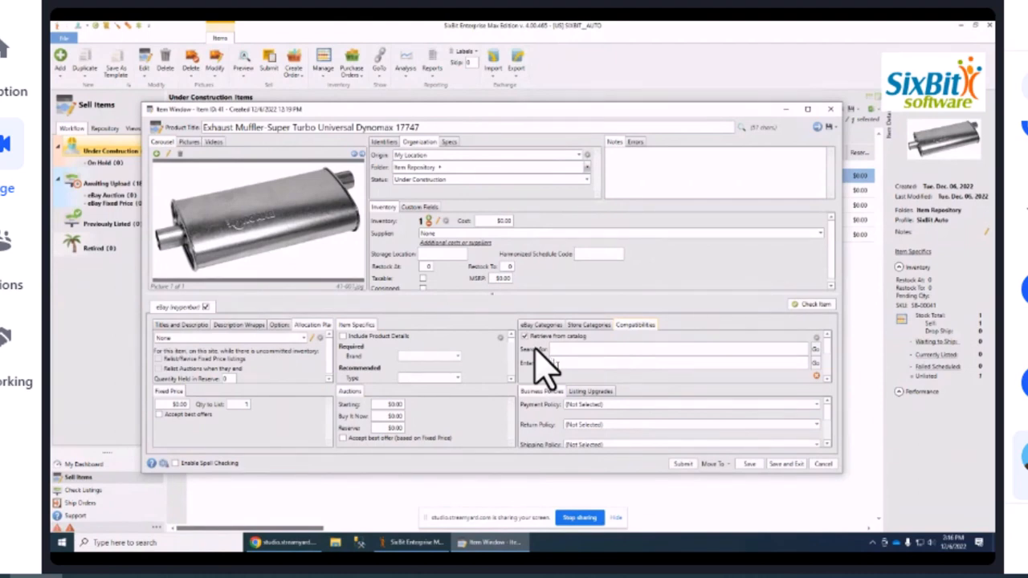
{"action": "type", "text": "24491247"}
{"action": "left_click", "coordinate": [816, 362]}
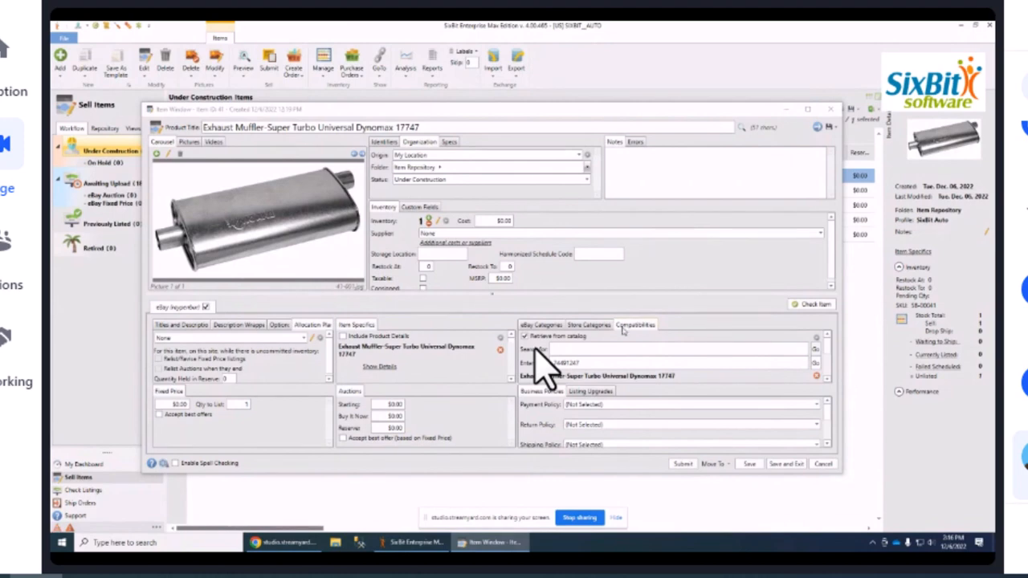
{"action": "scroll", "coordinate": [729, 358], "scroll_direction": "down", "scroll_amount": 3}
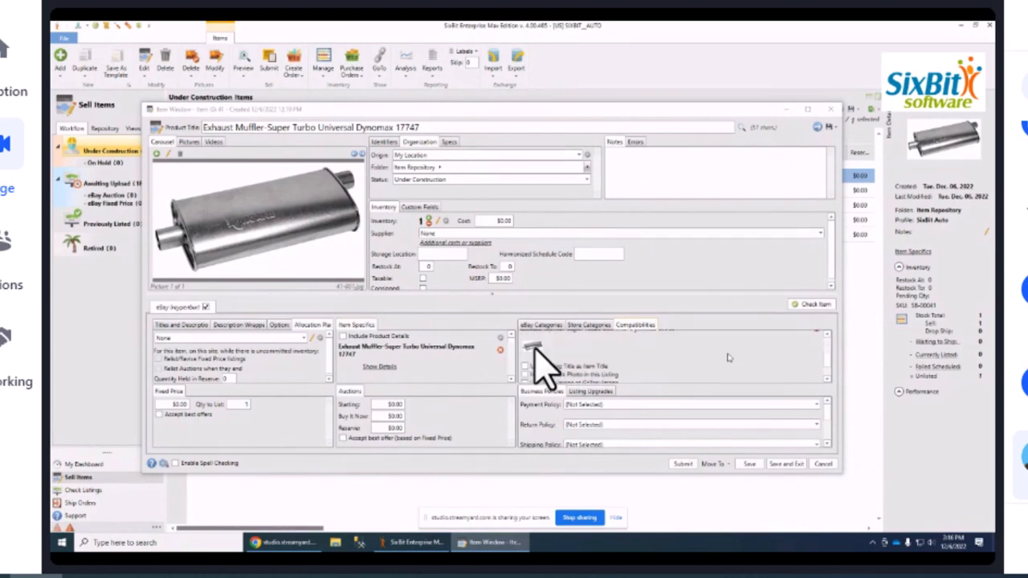
{"action": "scroll", "coordinate": [729, 358], "scroll_direction": "up", "scroll_amount": 1}
{"action": "scroll", "coordinate": [729, 359], "scroll_direction": "up", "scroll_amount": 2}
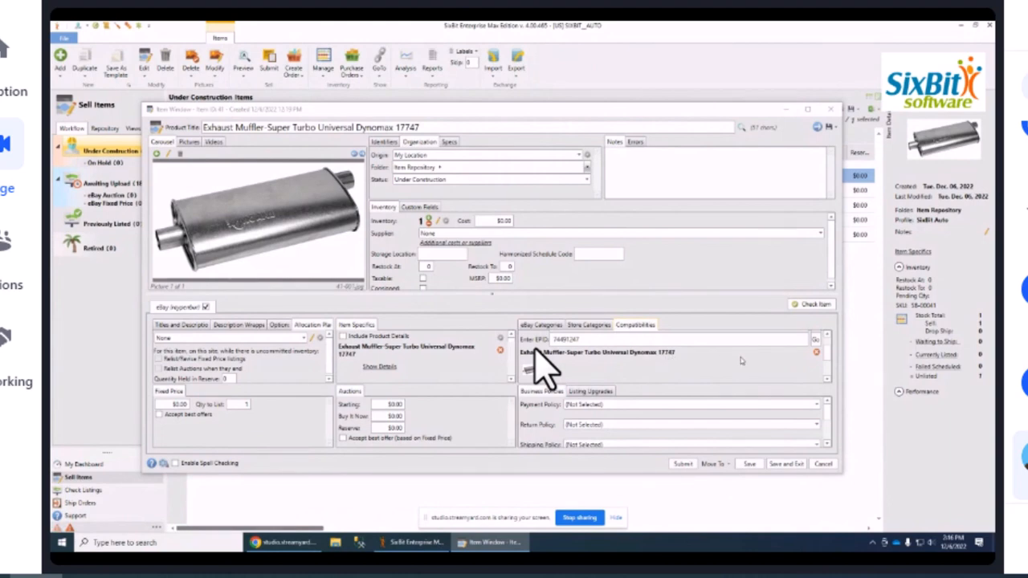
{"action": "left_click", "coordinate": [386, 142]}
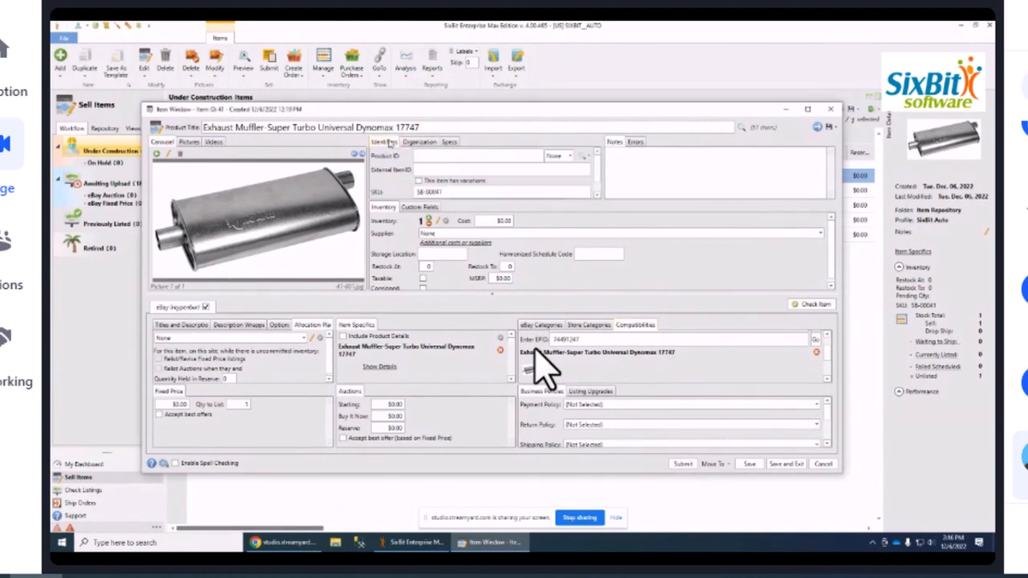
{"action": "scroll", "coordinate": [390, 177], "scroll_direction": "down", "scroll_amount": 1}
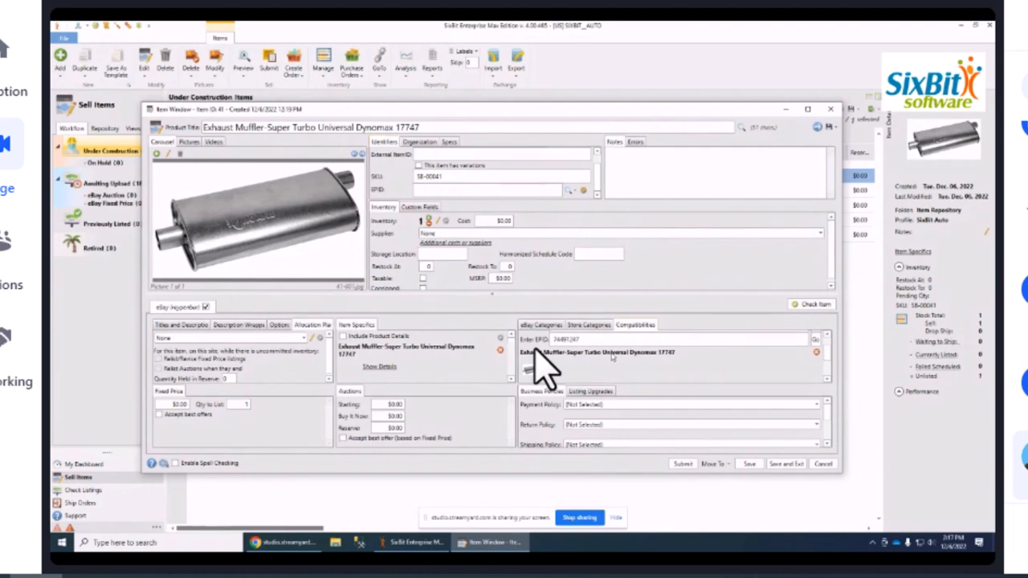
Review the muffler's catalog-retrieved vehicle list and create a new compatibility set from it named "Jeep cherokee"
{"action": "scroll", "coordinate": [613, 358], "scroll_direction": "down", "scroll_amount": 2}
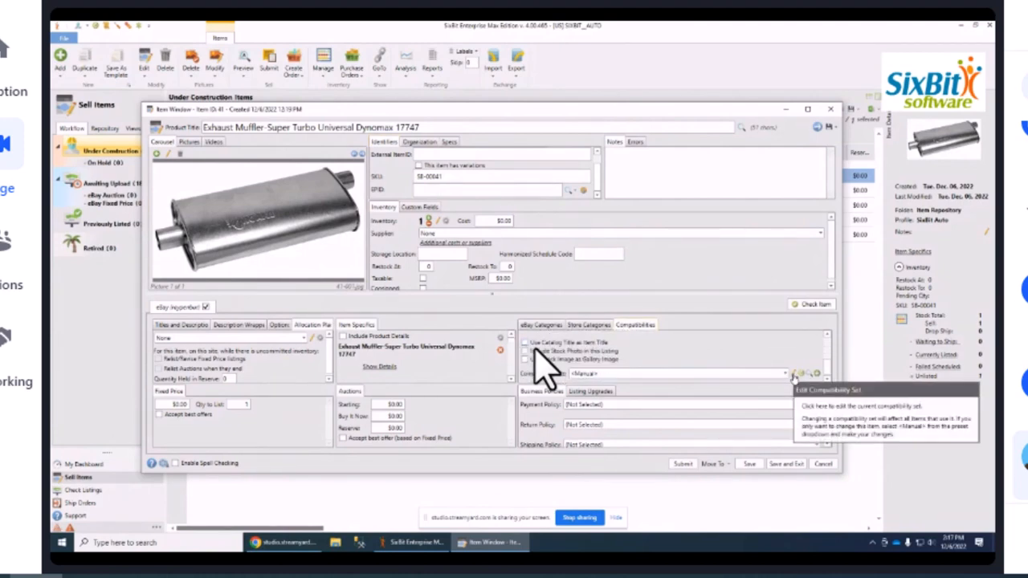
{"action": "left_click", "coordinate": [794, 377]}
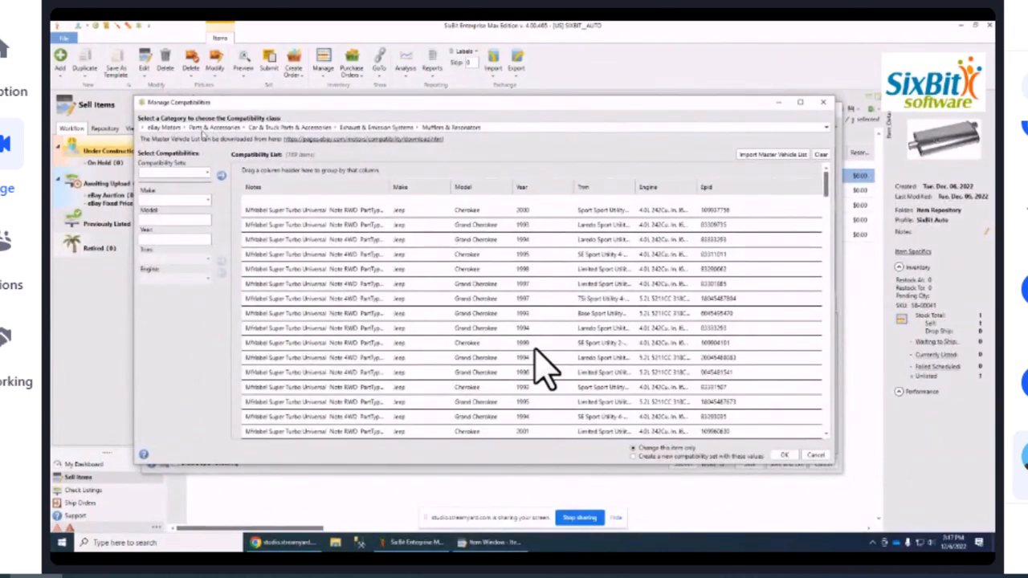
{"action": "scroll", "coordinate": [654, 253], "scroll_direction": "down", "scroll_amount": 2}
{"action": "scroll", "coordinate": [546, 369], "scroll_direction": "down", "scroll_amount": 5}
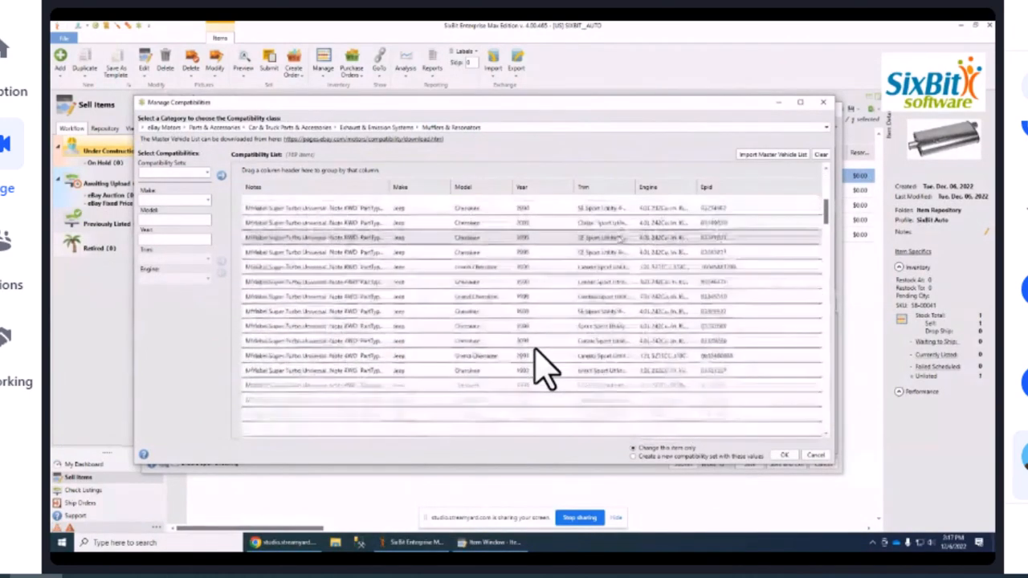
{"action": "scroll", "coordinate": [546, 369], "scroll_direction": "down", "scroll_amount": 2}
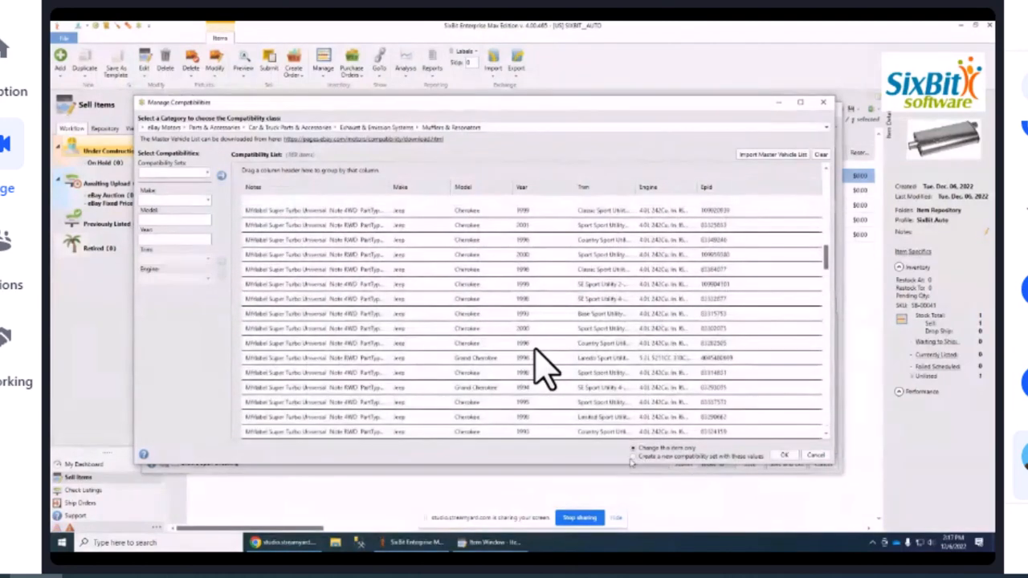
{"action": "left_click", "coordinate": [633, 457]}
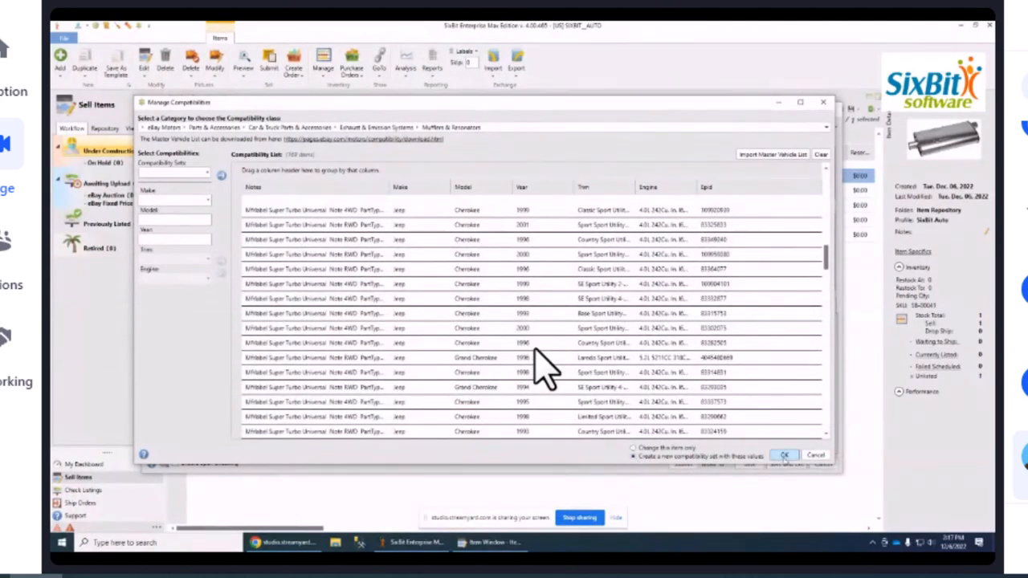
{"action": "left_click", "coordinate": [785, 456]}
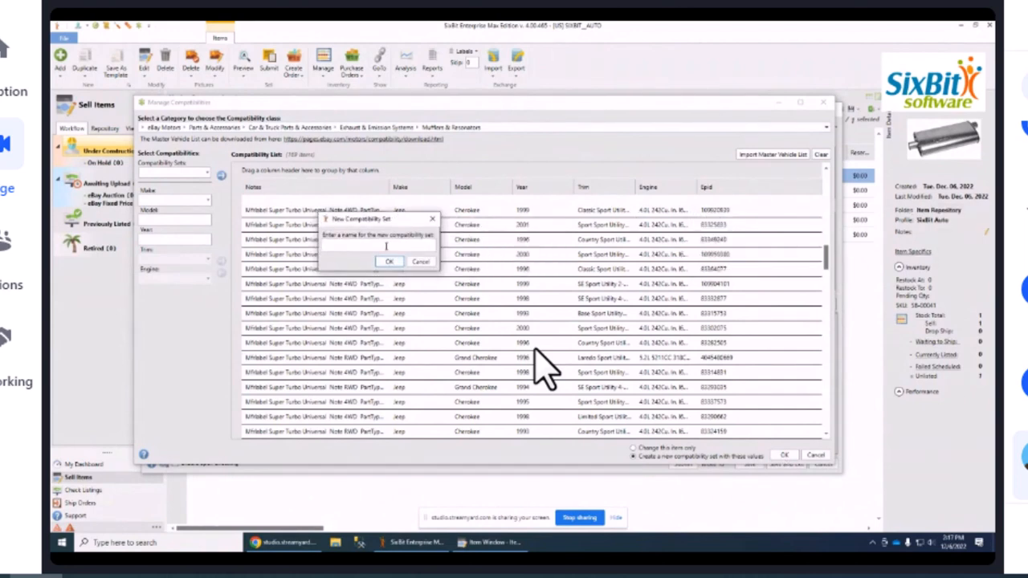
{"action": "type", "text": "Jeep cherokee"}
{"action": "key", "text": "Return"}
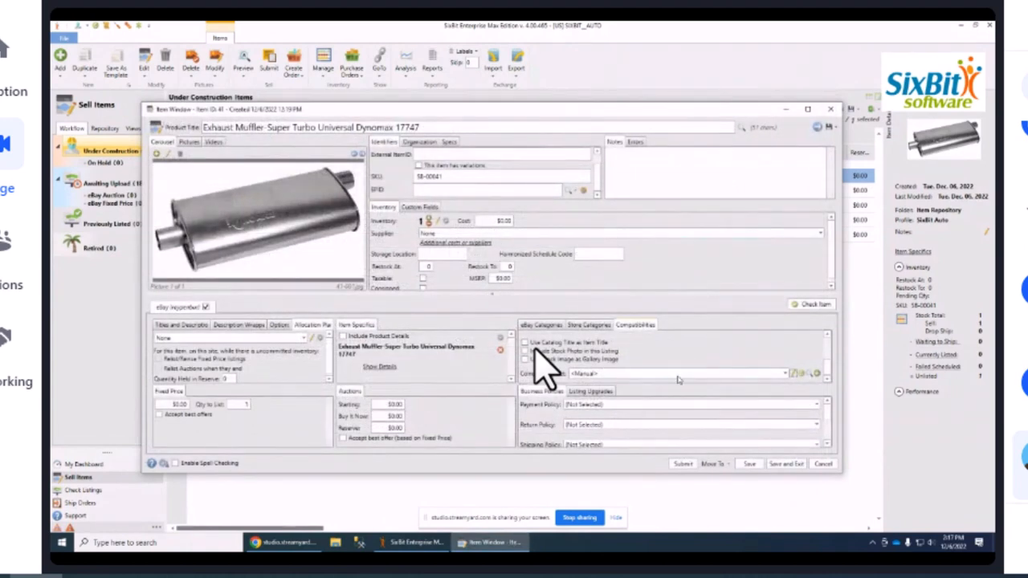
Assign the "Jeep cherokee" compatibility set to the muffler item, then save and close the item
{"action": "left_click", "coordinate": [785, 374]}
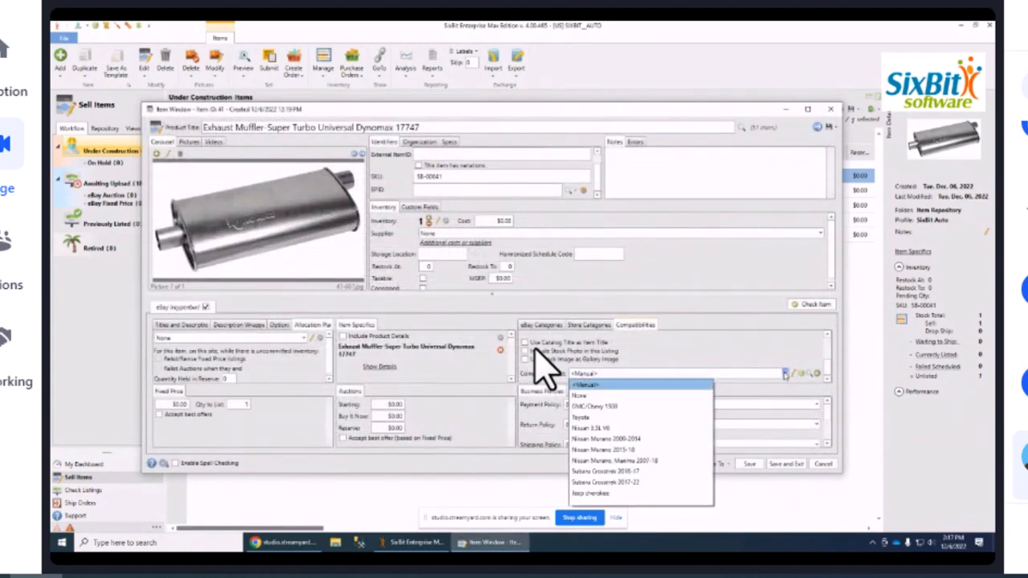
{"action": "left_click", "coordinate": [616, 493]}
{"action": "left_click", "coordinate": [647, 366]}
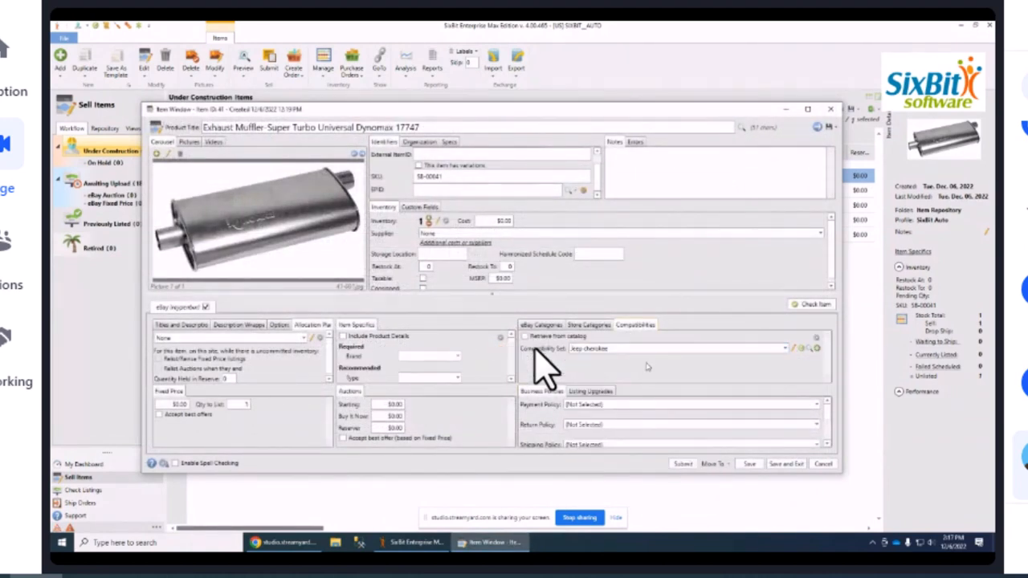
{"action": "left_click", "coordinate": [786, 465]}
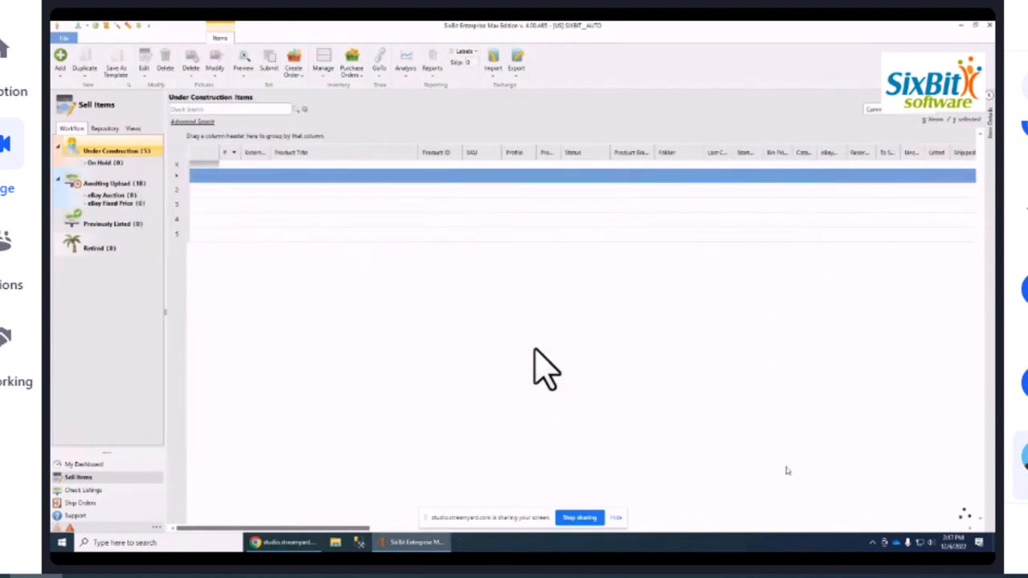
Open the Automatic Transmission Assembly Mopar 68039218AA item and retrieve its compatibilities from the catalog by EPID
{"action": "left_click", "coordinate": [401, 192]}
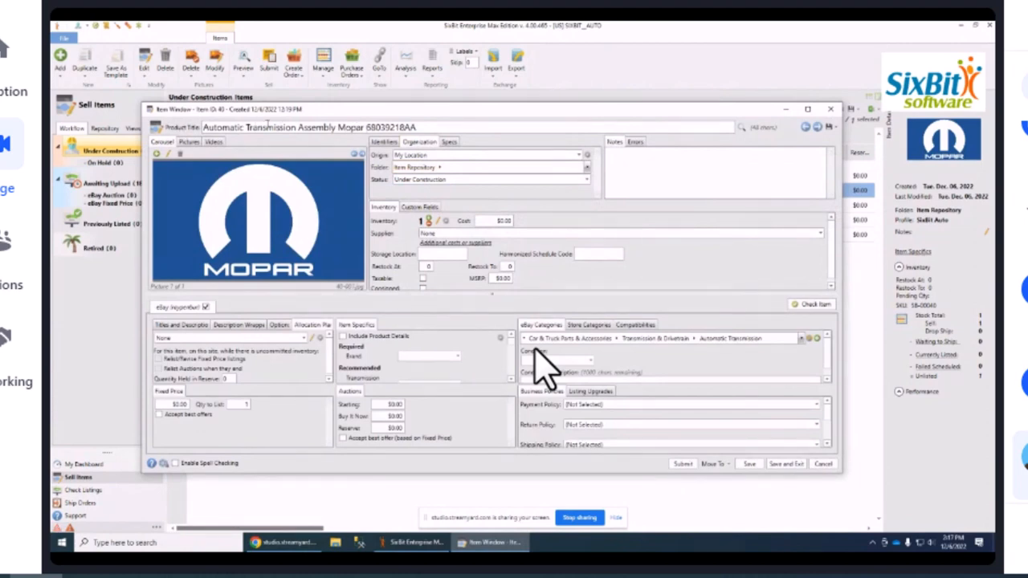
{"action": "left_click", "coordinate": [635, 325]}
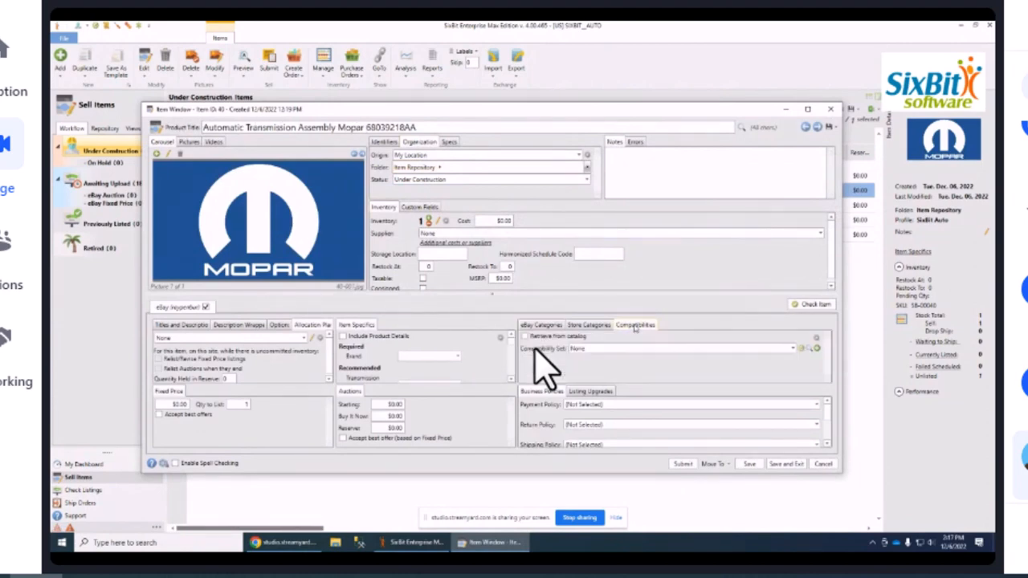
{"action": "left_click", "coordinate": [526, 337]}
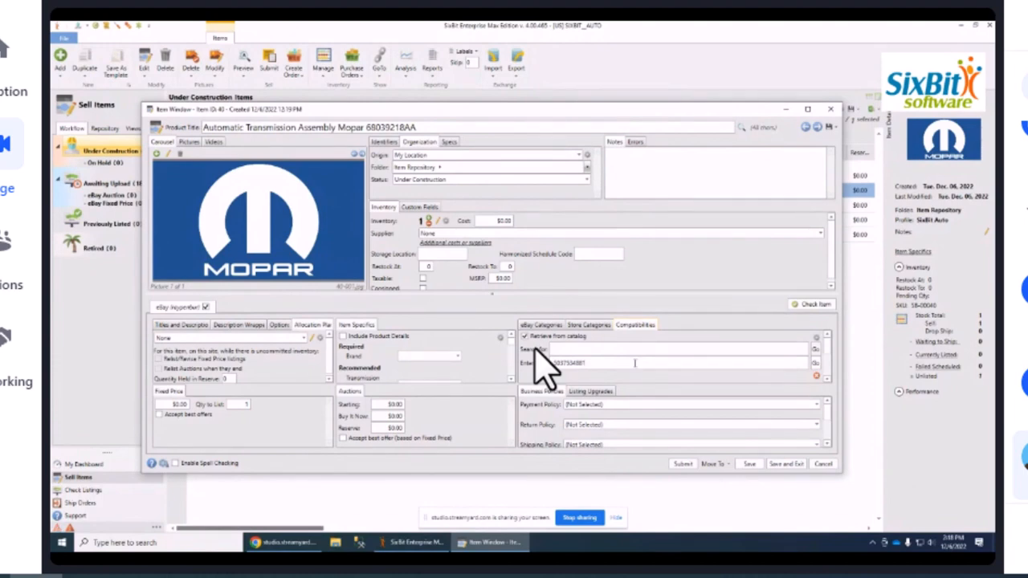
{"action": "left_click", "coordinate": [816, 364]}
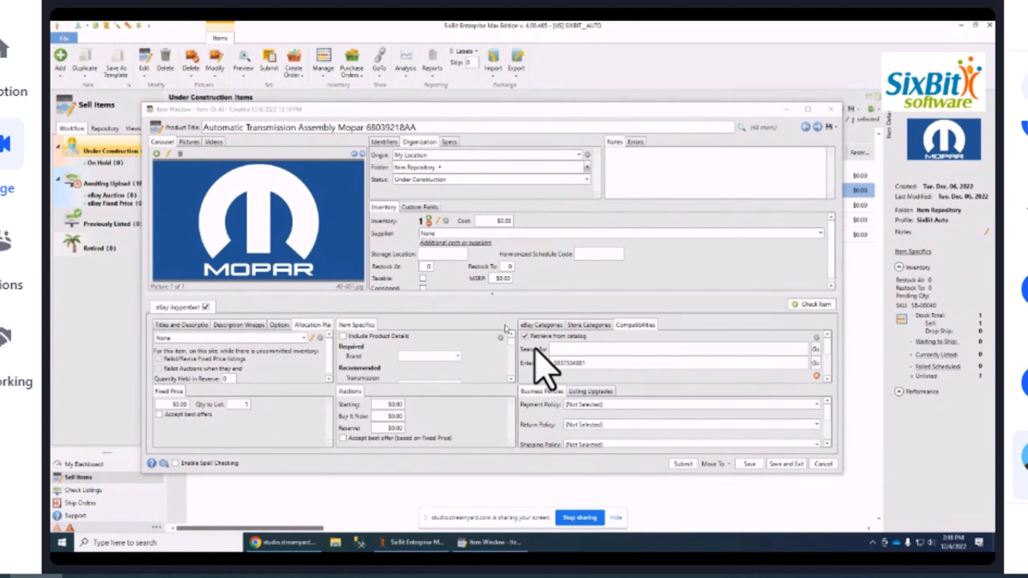
Open the transmission's manual compatibility set for editing and choose Dodge as the make of an additional vehicle
{"action": "scroll", "coordinate": [730, 361], "scroll_direction": "down", "scroll_amount": 2}
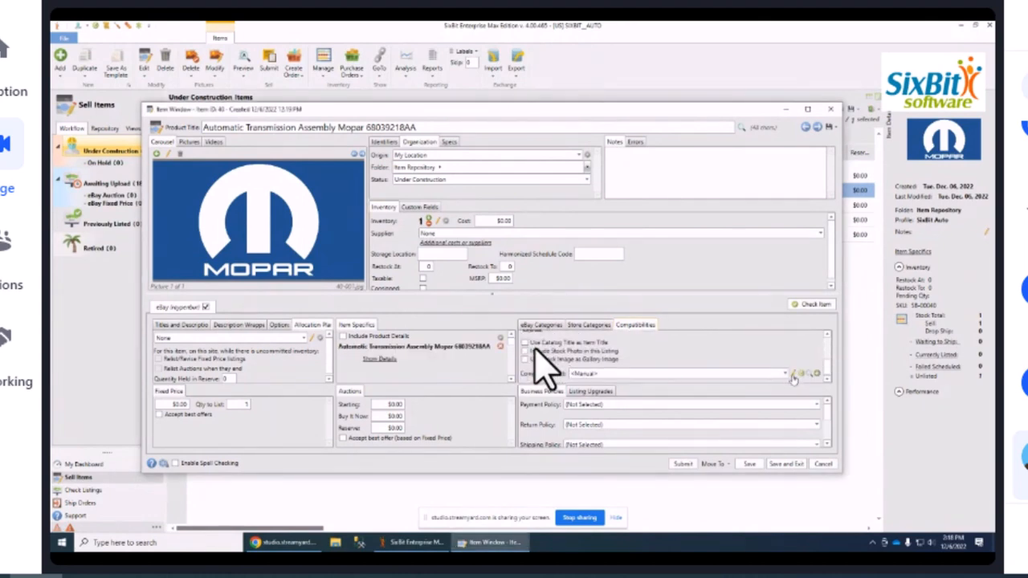
{"action": "left_click", "coordinate": [793, 376]}
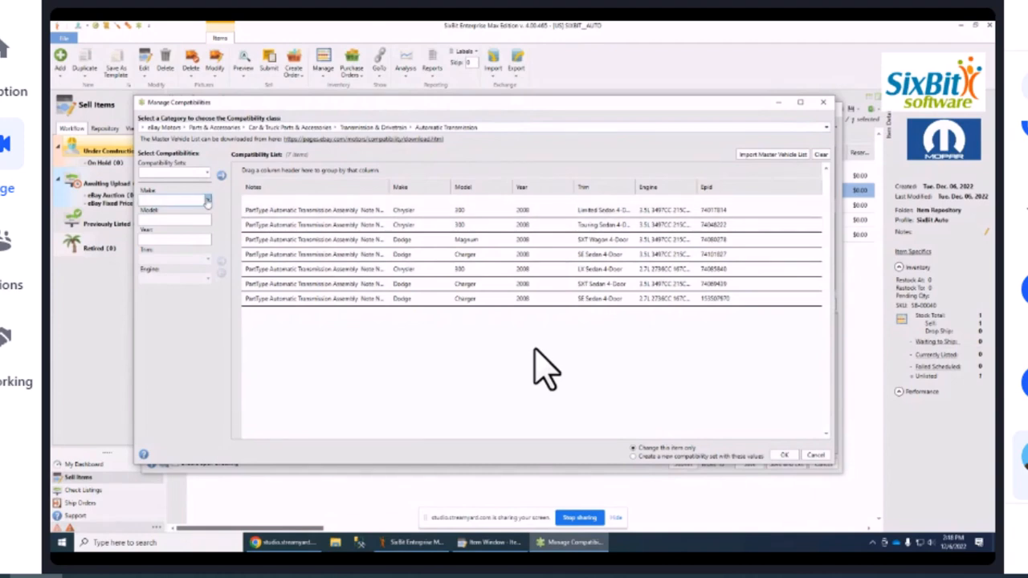
{"action": "left_click", "coordinate": [207, 201]}
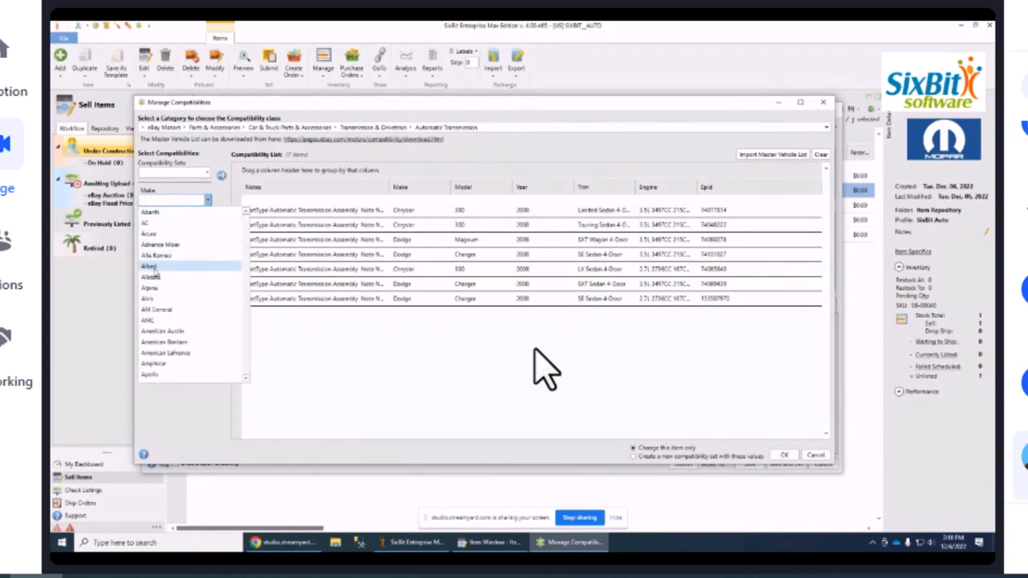
{"action": "scroll", "coordinate": [233, 320], "scroll_direction": "down", "scroll_amount": 2}
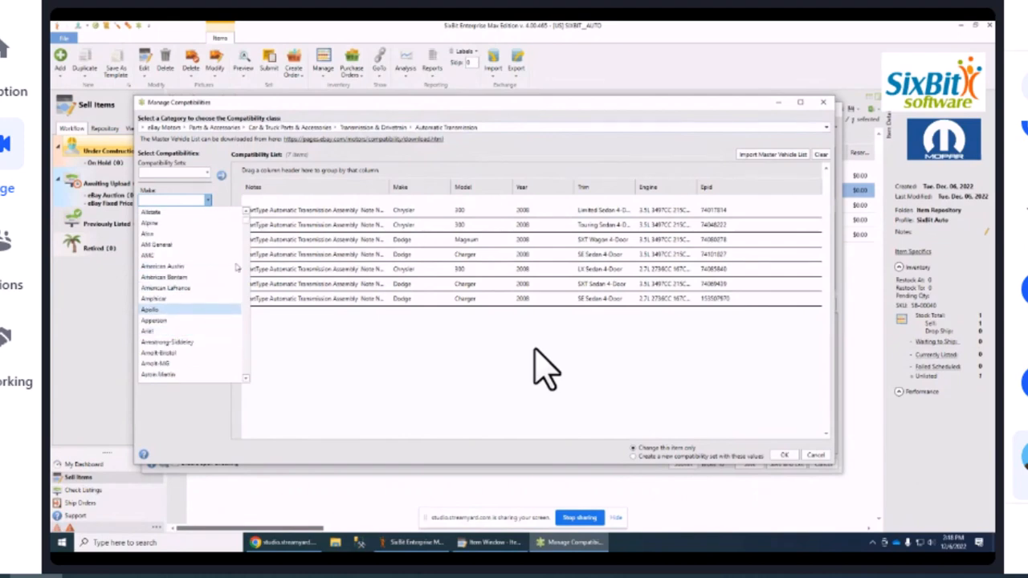
{"action": "scroll", "coordinate": [203, 300], "scroll_direction": "up", "scroll_amount": 1}
{"action": "scroll", "coordinate": [204, 301], "scroll_direction": "down", "scroll_amount": 20}
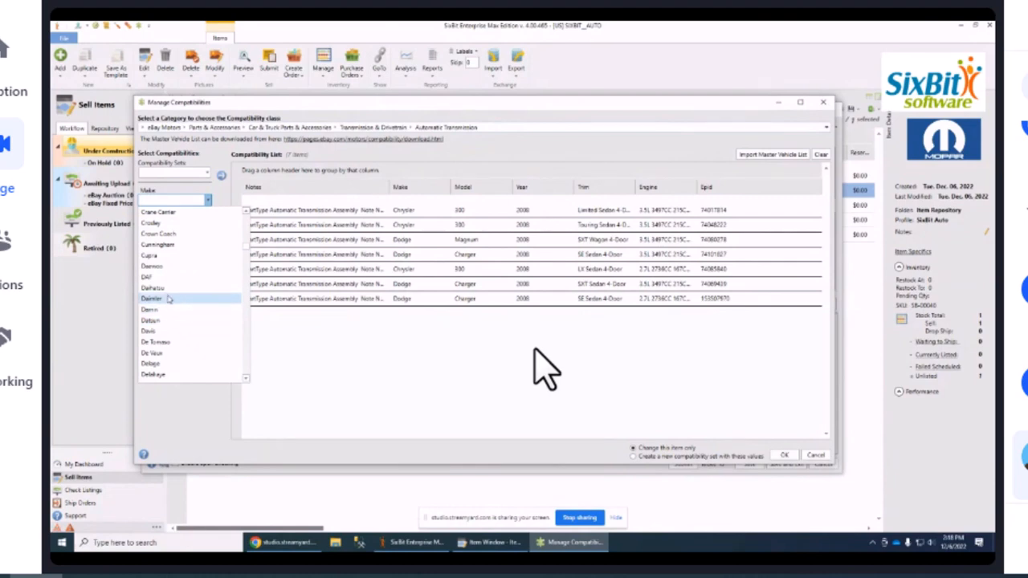
{"action": "scroll", "coordinate": [180, 328], "scroll_direction": "down", "scroll_amount": 6}
{"action": "scroll", "coordinate": [178, 333], "scroll_direction": "down", "scroll_amount": 1}
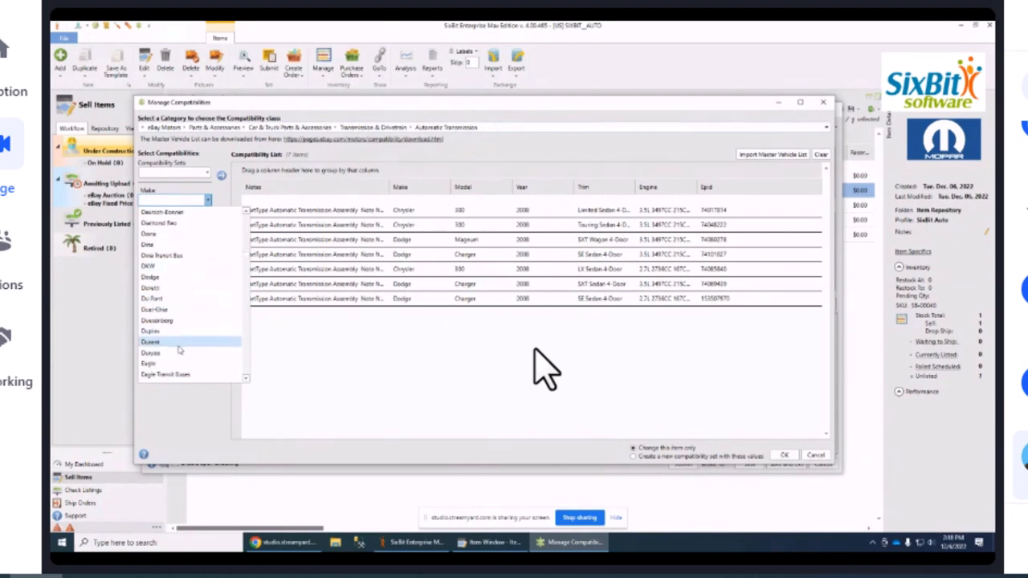
{"action": "left_click", "coordinate": [162, 277]}
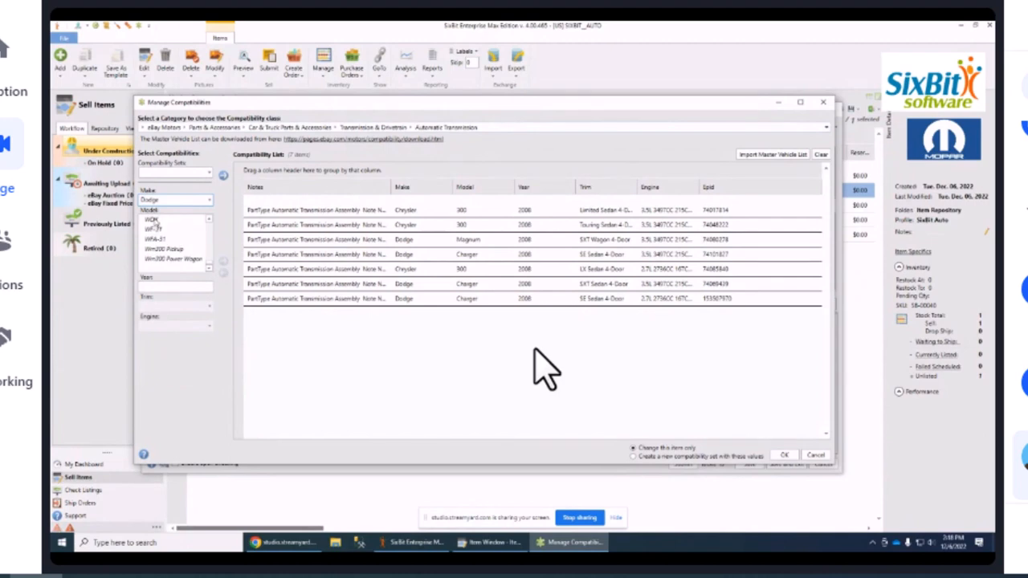
Add the Dodge PC600 for years 1961 to 1965, with all trims, to the transmission's compatibility list
{"action": "scroll", "coordinate": [169, 243], "scroll_direction": "up", "scroll_amount": 5}
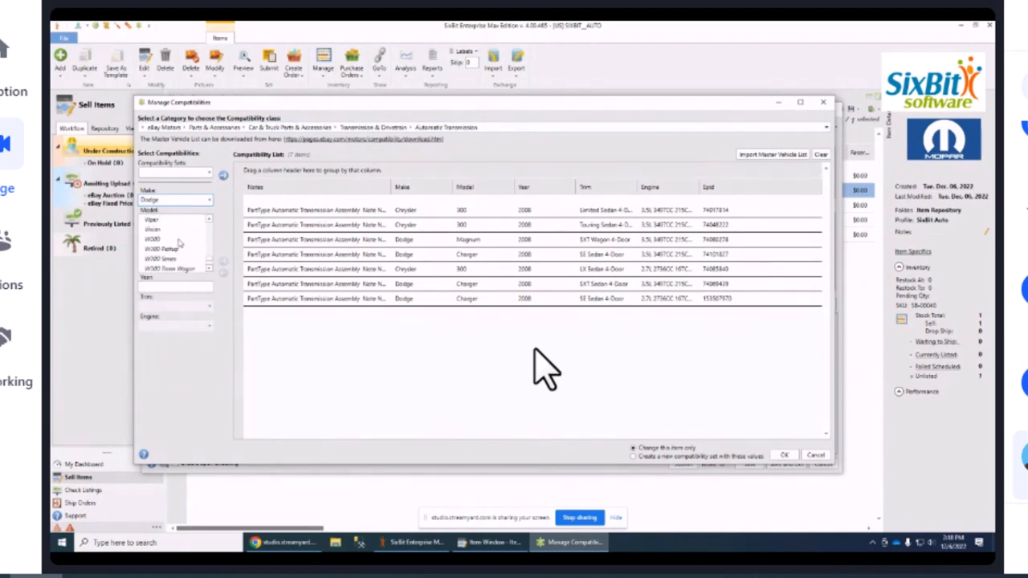
{"action": "scroll", "coordinate": [175, 244], "scroll_direction": "up", "scroll_amount": 3}
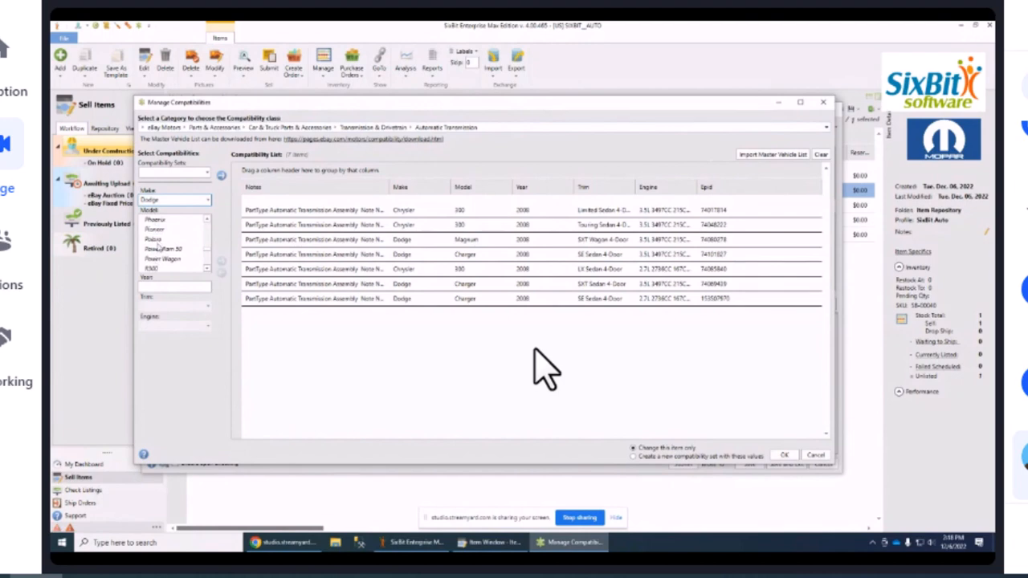
{"action": "scroll", "coordinate": [158, 240], "scroll_direction": "up", "scroll_amount": 1}
{"action": "left_click", "coordinate": [153, 220]}
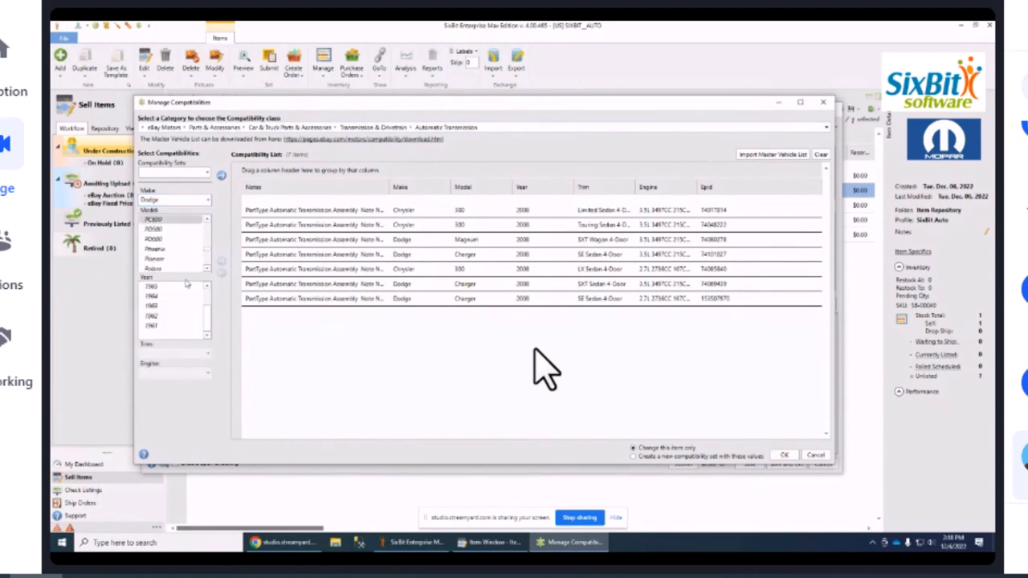
{"action": "left_click", "coordinate": [162, 287]}
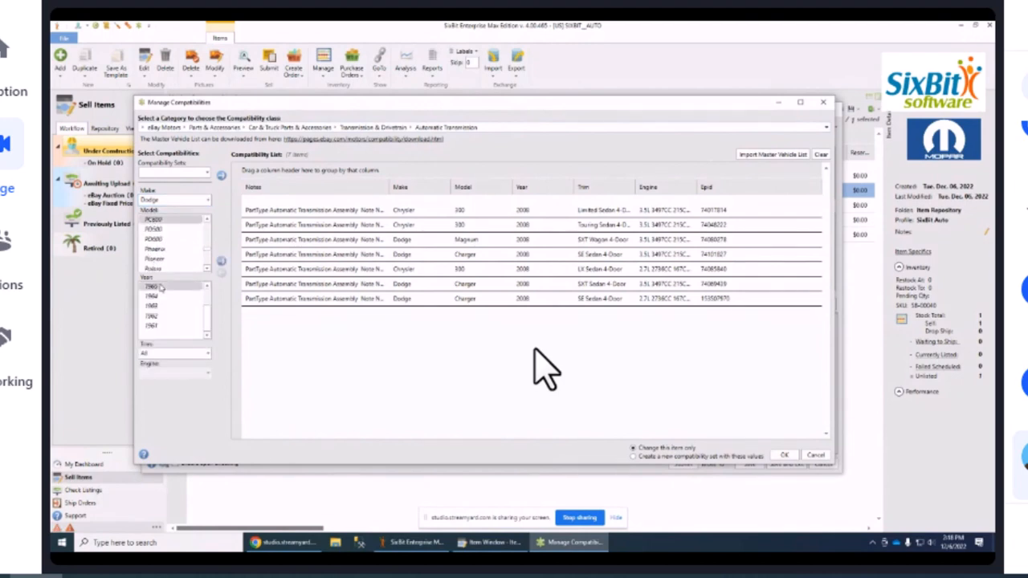
{"action": "left_click", "coordinate": [159, 327], "text": "shift"}
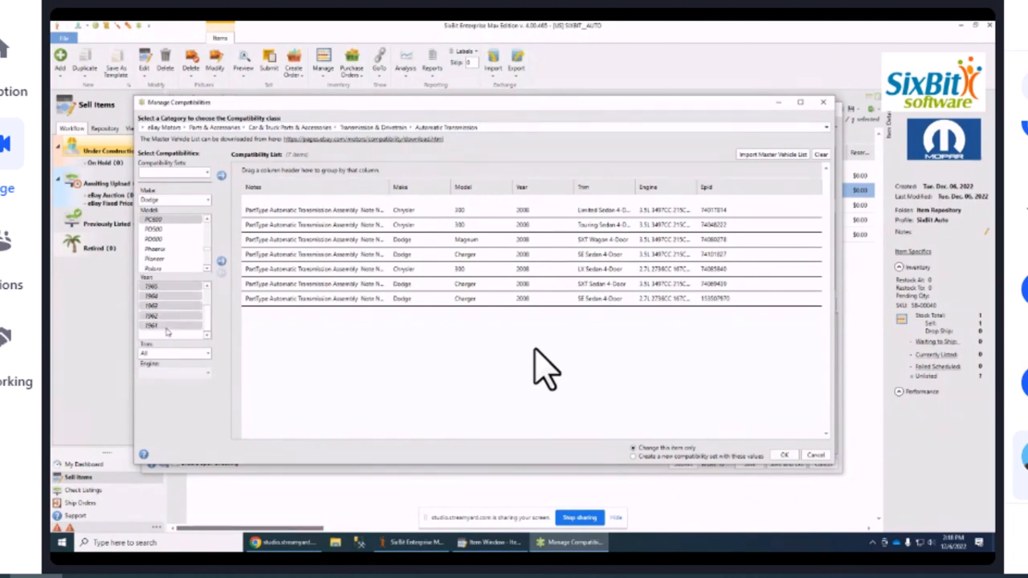
{"action": "left_click", "coordinate": [220, 261]}
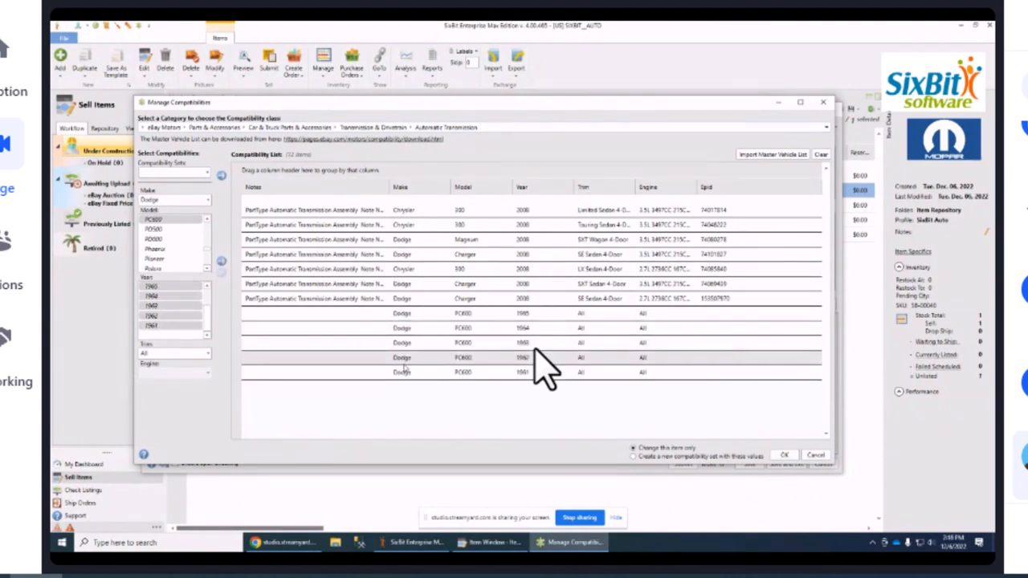
Save the transmission's compatibility list as a new compatibility set named "dodge crysler"
{"action": "left_click", "coordinate": [782, 456]}
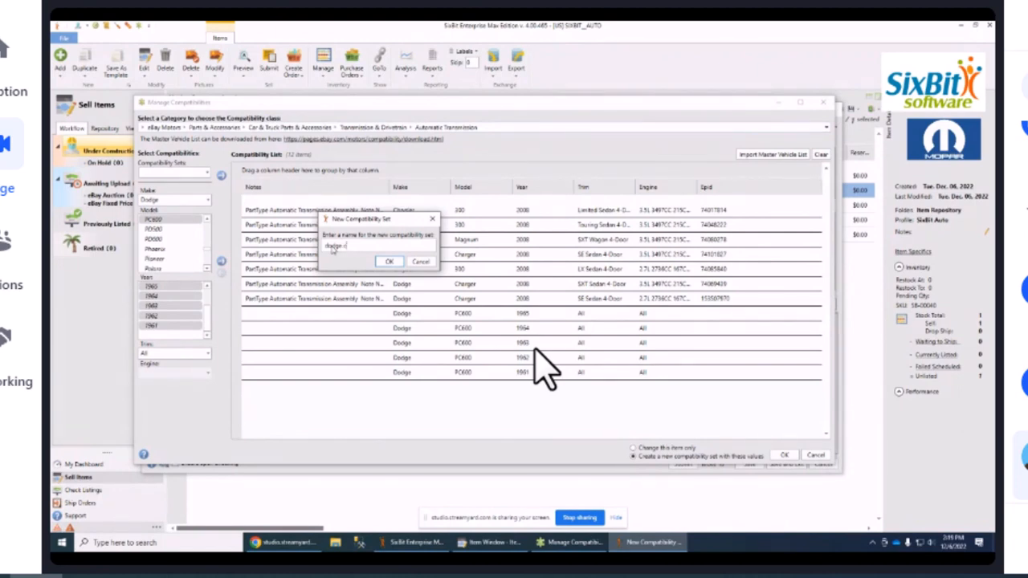
{"action": "key", "text": "Return"}
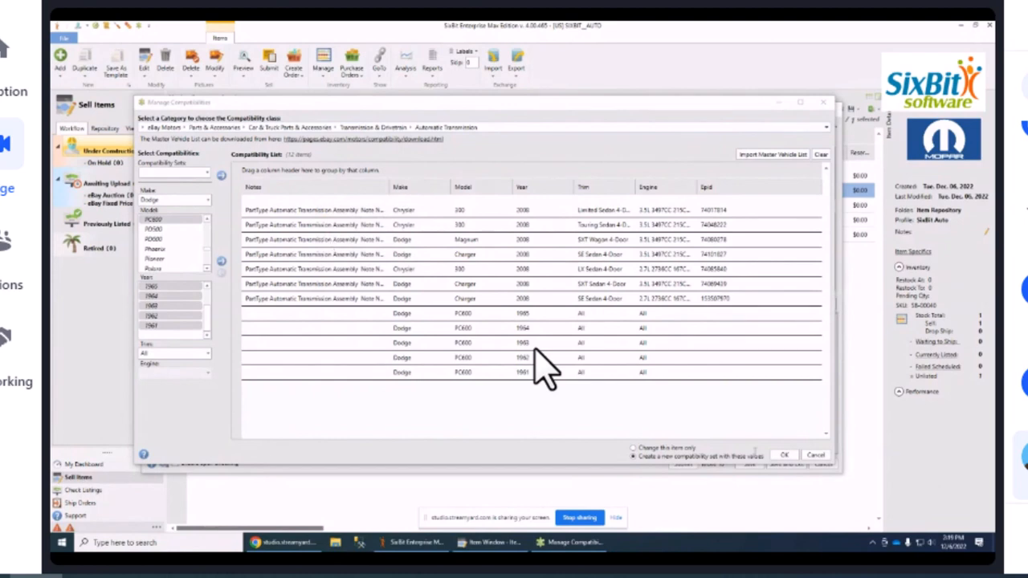
{"action": "left_click", "coordinate": [786, 455]}
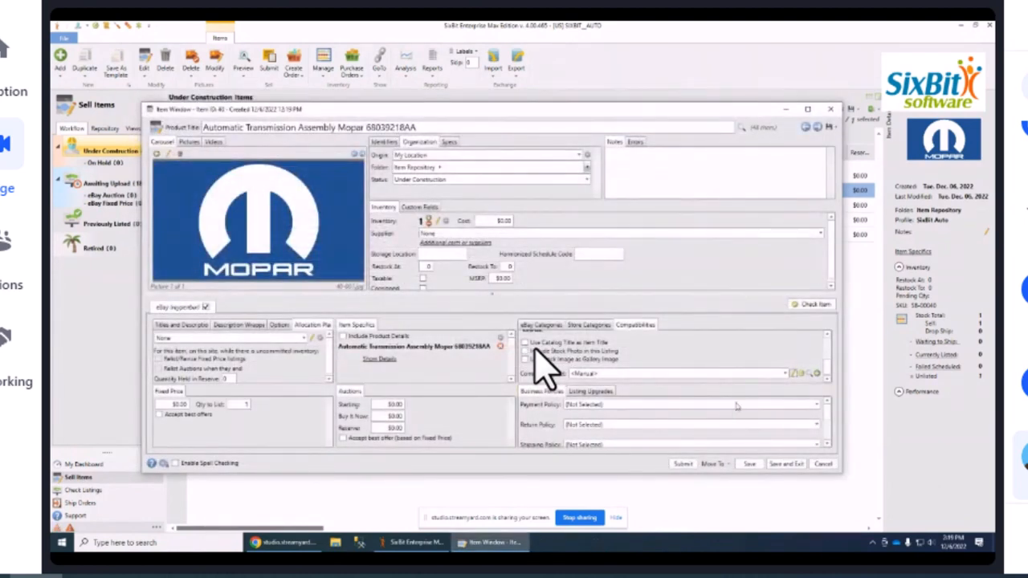
Assign the "dodge crysler" compatibility set to the transmission item, then save and close the item
{"action": "left_click", "coordinate": [740, 377]}
{"action": "left_click", "coordinate": [625, 511]}
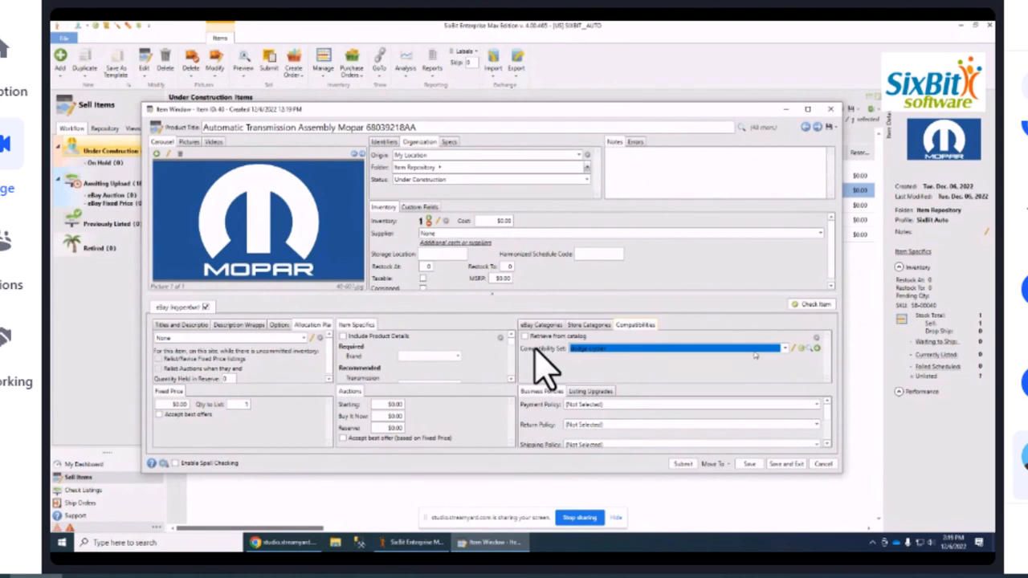
{"action": "left_click", "coordinate": [785, 350]}
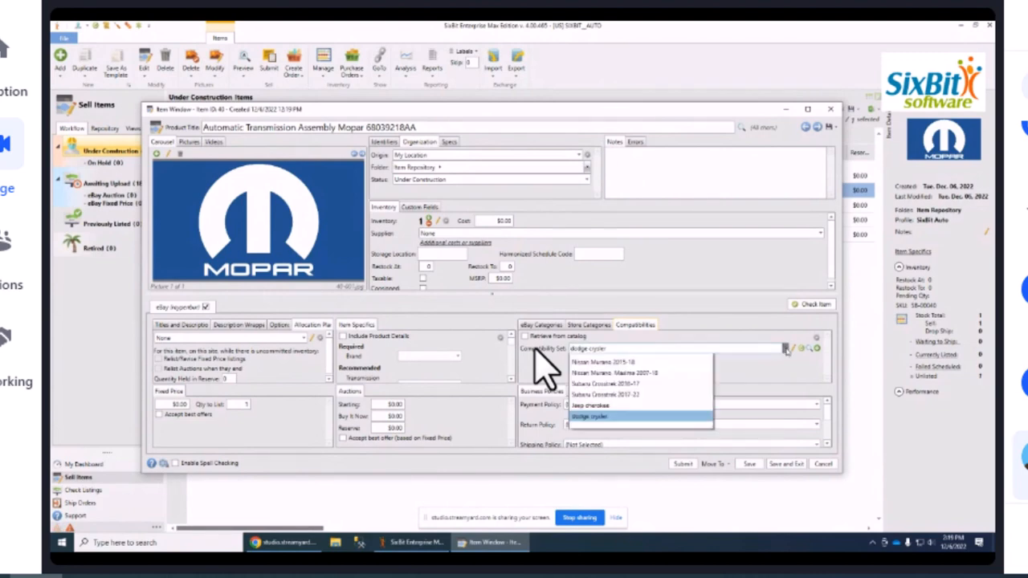
{"action": "left_click", "coordinate": [768, 371]}
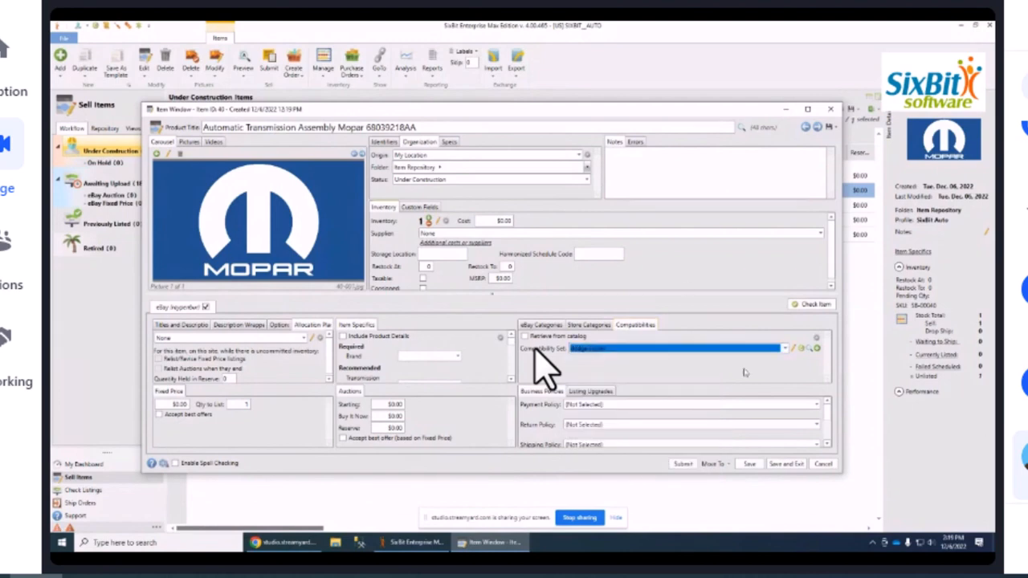
{"action": "left_click", "coordinate": [785, 464]}
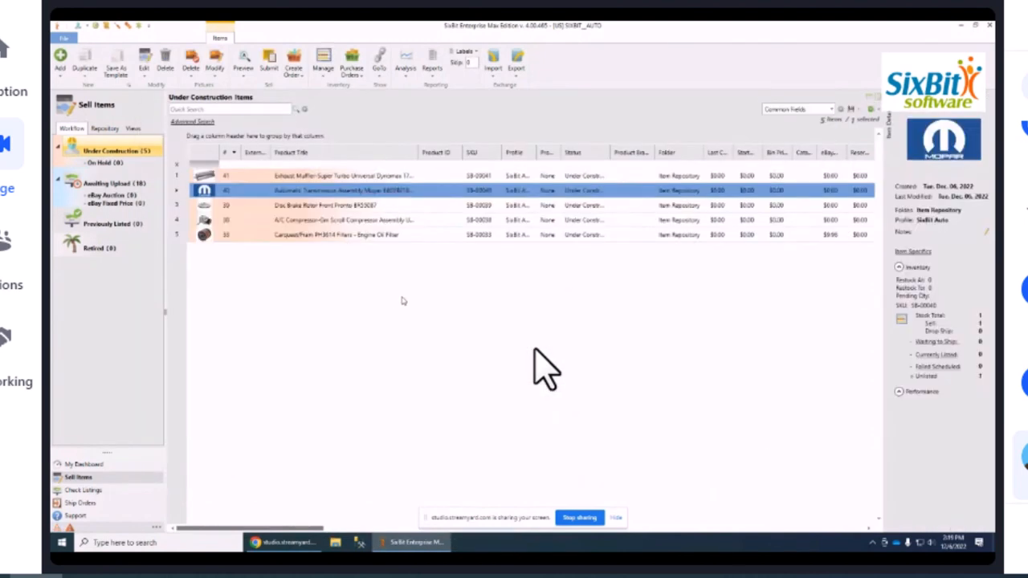
Open the Carquest/Fram PH3614 Engine Oil Filter item and search the catalog for "fram ph3614" to retrieve its compatibilities
{"action": "left_click", "coordinate": [312, 236]}
{"action": "double_click", "coordinate": [308, 236]}
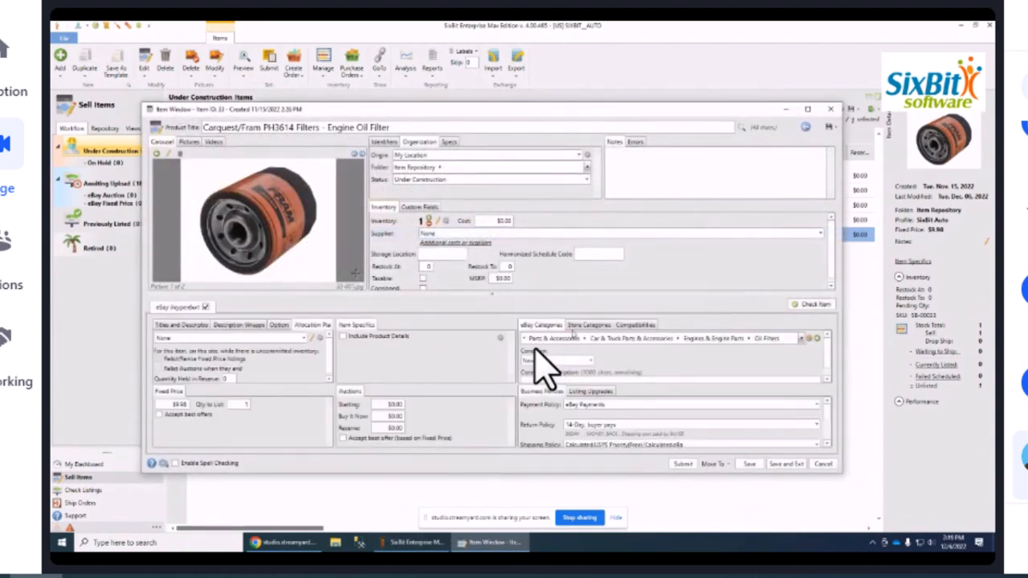
{"action": "left_click", "coordinate": [633, 325]}
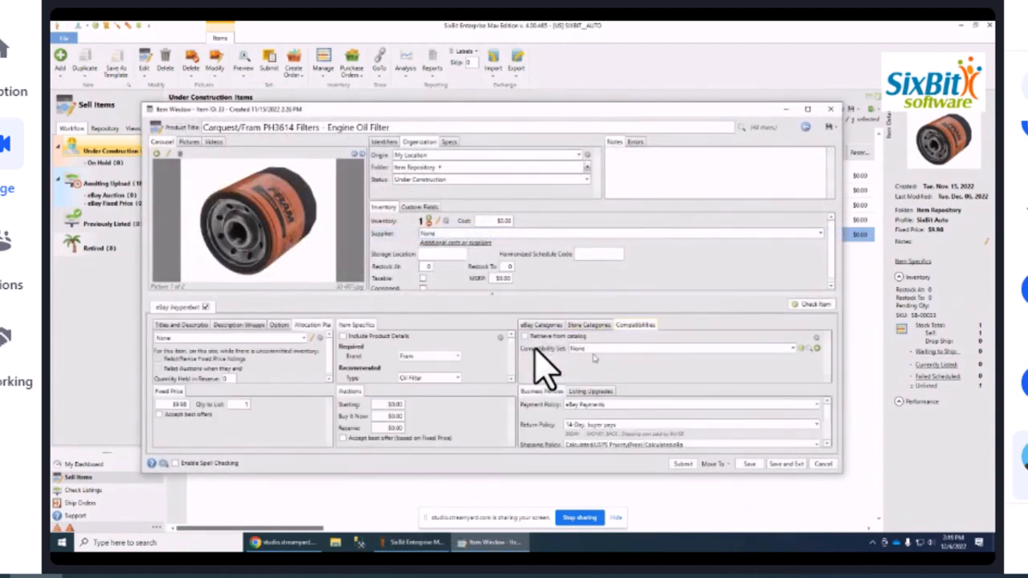
{"action": "left_click", "coordinate": [525, 337]}
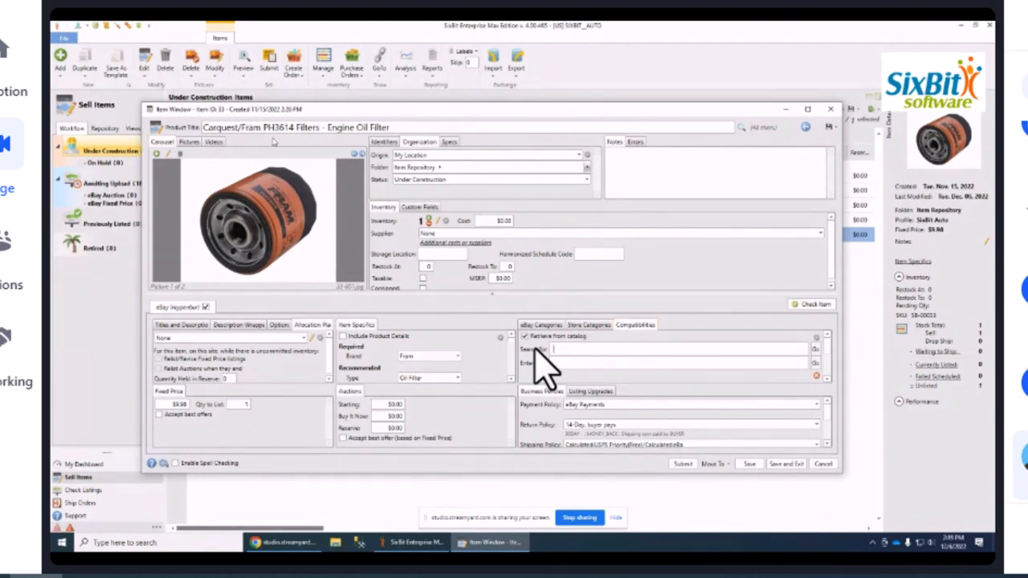
{"action": "type", "text": "fram ph3614"}
{"action": "left_click", "coordinate": [815, 351]}
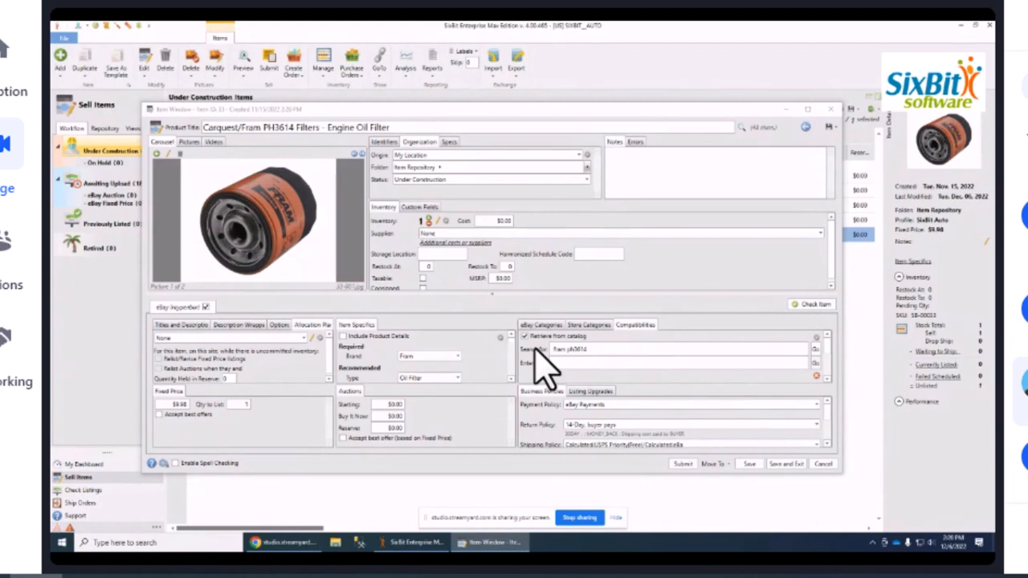
Choose the Carquest/Fram PH3614 Filters - Engine Oil Filter catalog match and retrieve its compatibilities
{"action": "left_click_drag", "start_coordinate": [594, 221], "coordinate": [454, 147]}
{"action": "scroll", "coordinate": [457, 291], "scroll_direction": "down", "scroll_amount": 1}
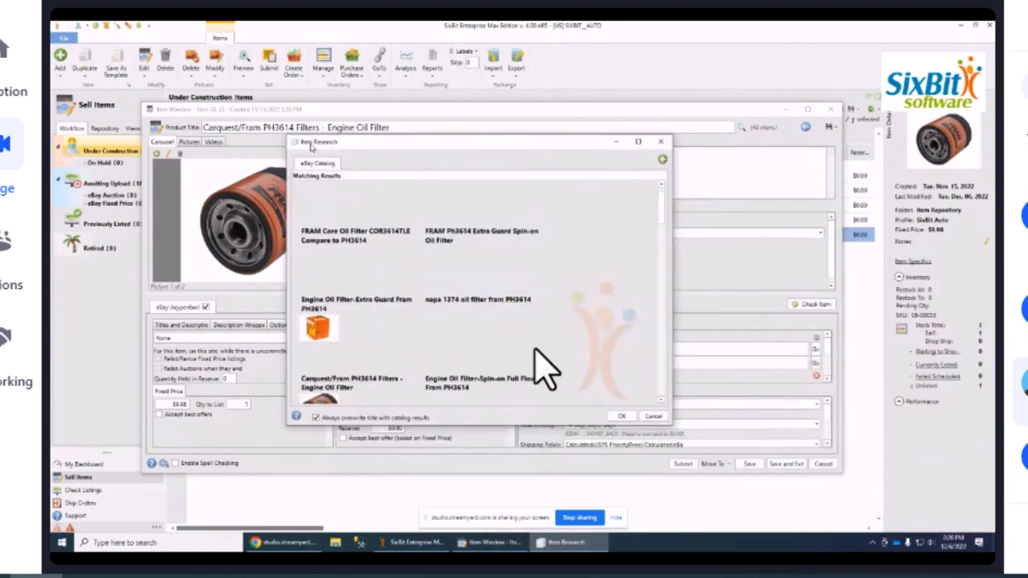
{"action": "scroll", "coordinate": [459, 210], "scroll_direction": "down", "scroll_amount": 3}
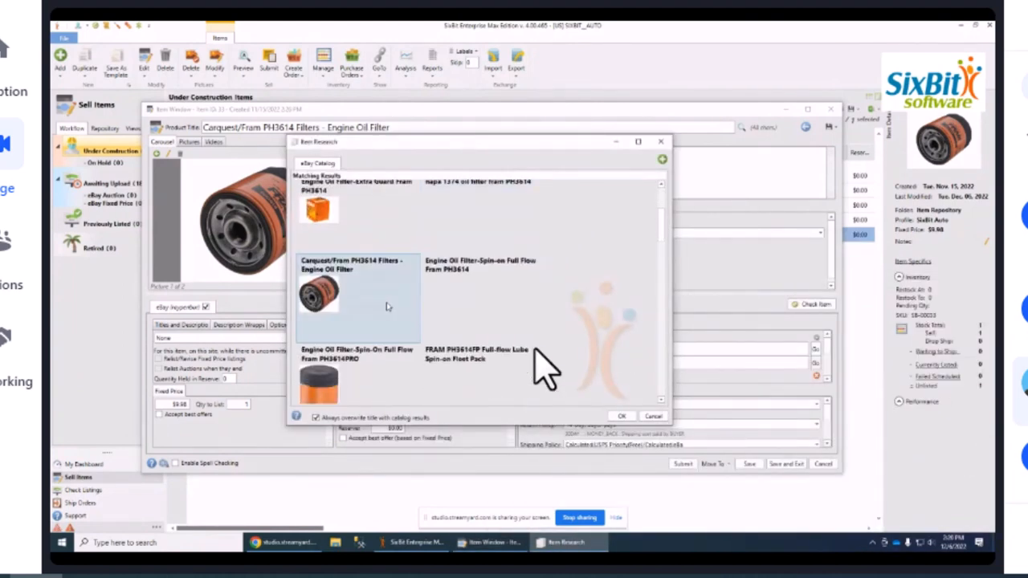
{"action": "left_click", "coordinate": [383, 291]}
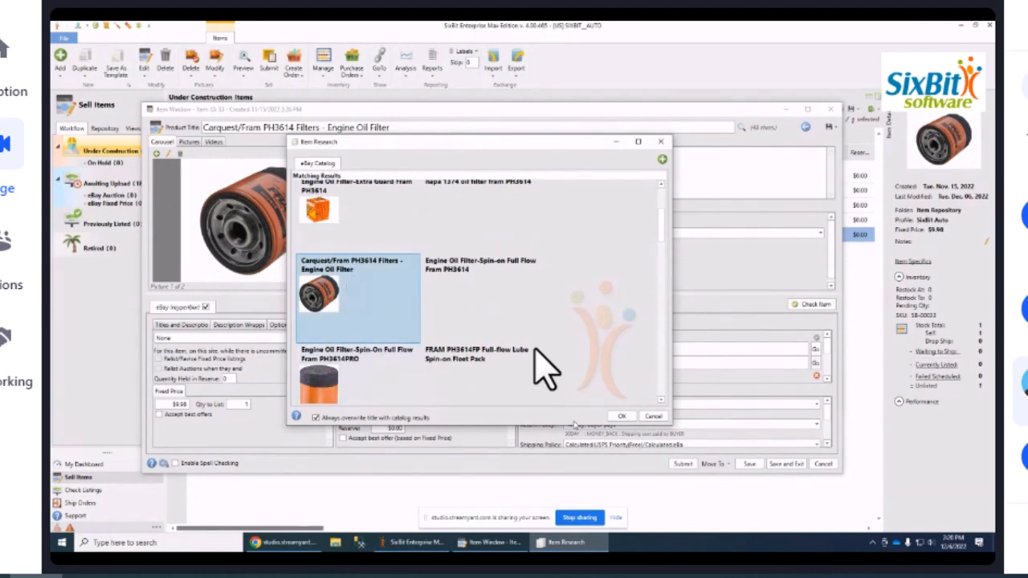
{"action": "left_click", "coordinate": [622, 416]}
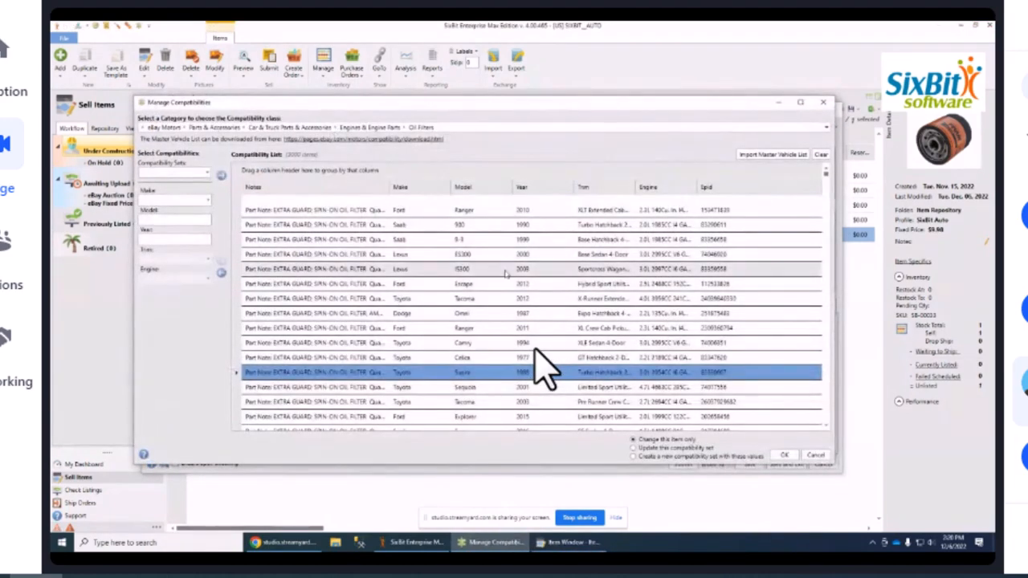
Review the vehicles in the oil filter's retrieved compatibility list, then leave it without making changes
{"action": "scroll", "coordinate": [544, 369], "scroll_direction": "down", "scroll_amount": 10}
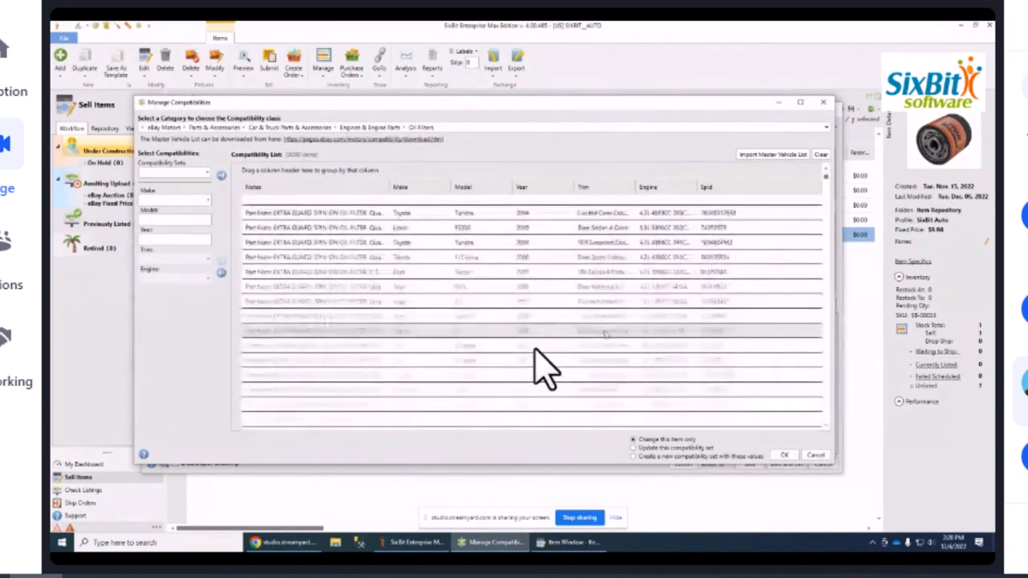
{"action": "scroll", "coordinate": [606, 334], "scroll_direction": "down", "scroll_amount": 1}
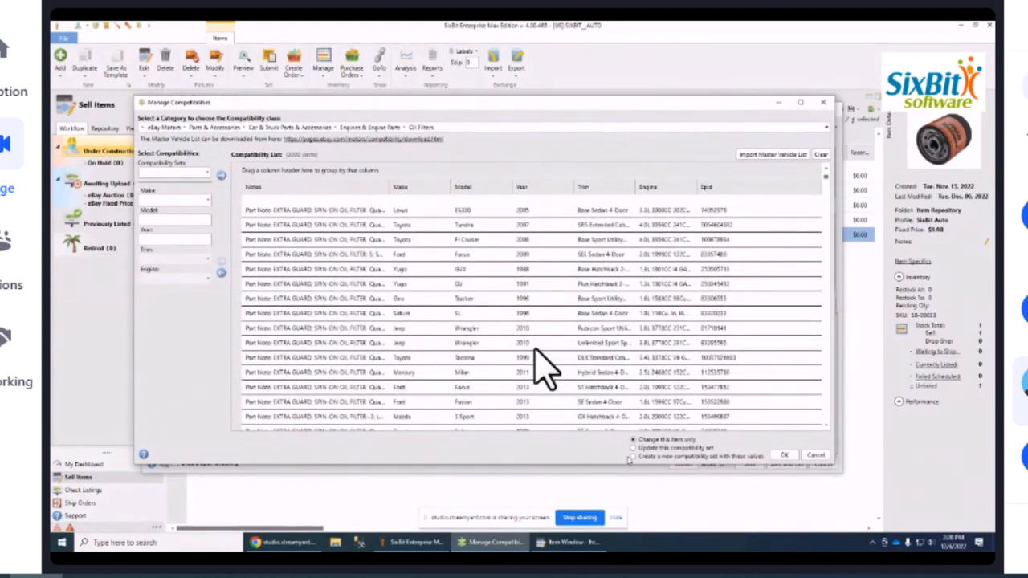
{"action": "left_click", "coordinate": [815, 455]}
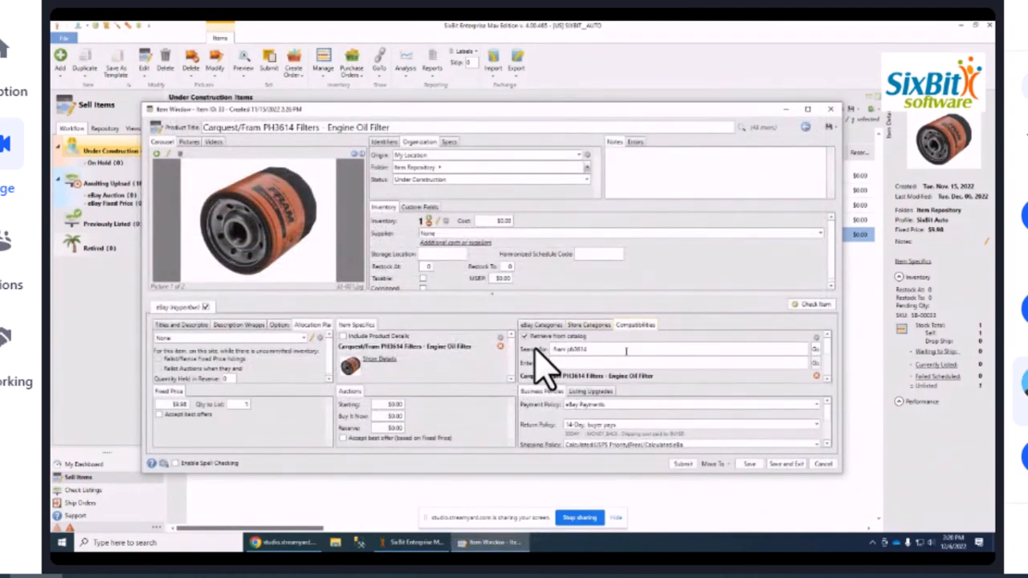
Repeat the catalog search, choose the Fram - PH3614 - Oil Filter, Standard match instead, then save and close the item
{"action": "left_click", "coordinate": [815, 351]}
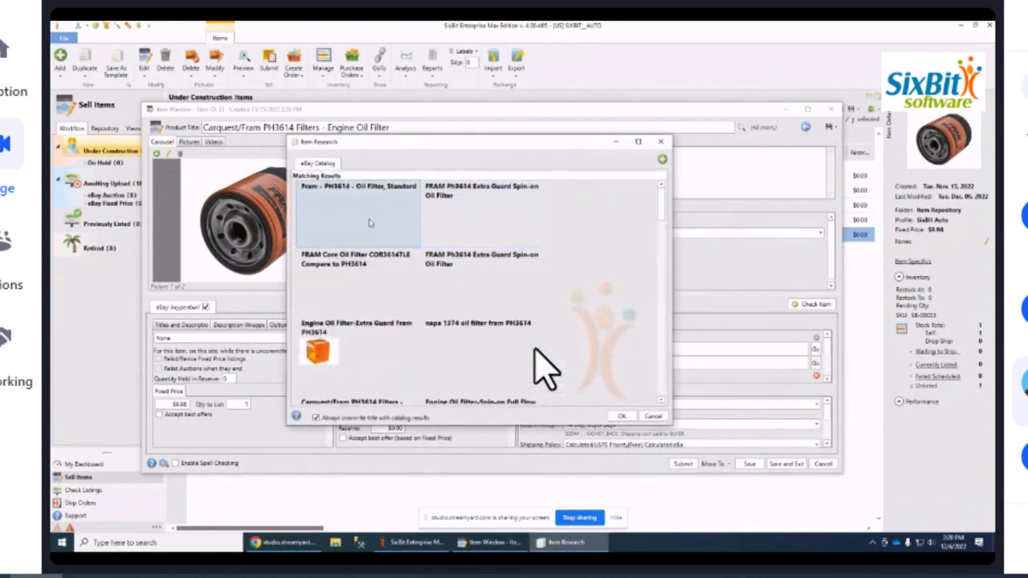
{"action": "left_click", "coordinate": [380, 224]}
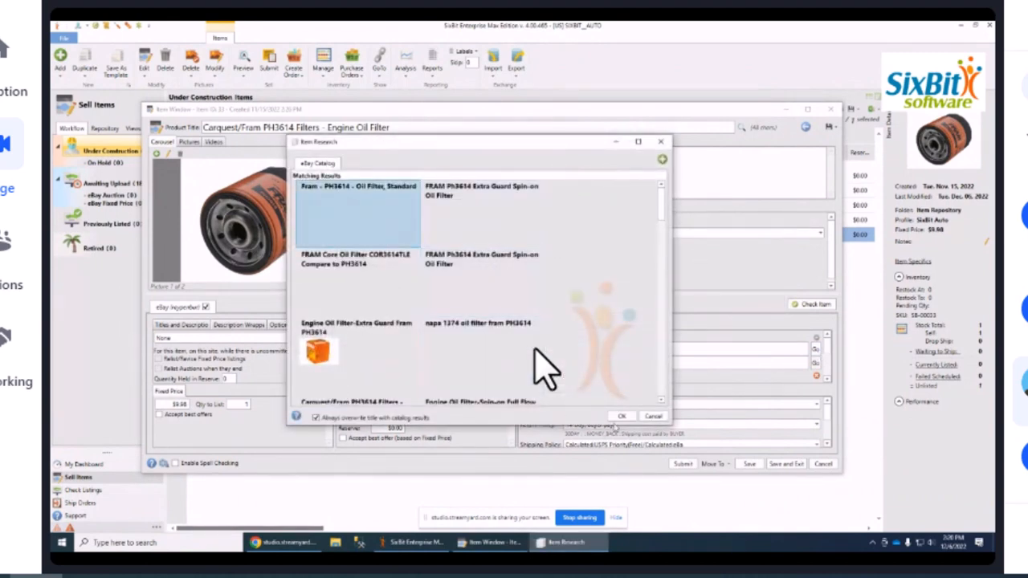
{"action": "left_click", "coordinate": [621, 416]}
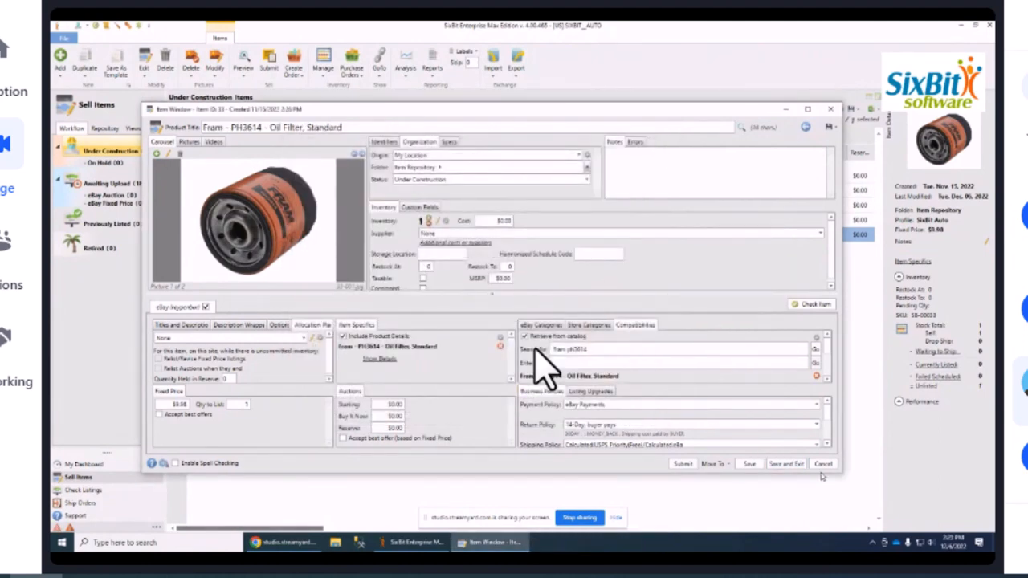
{"action": "left_click", "coordinate": [785, 464]}
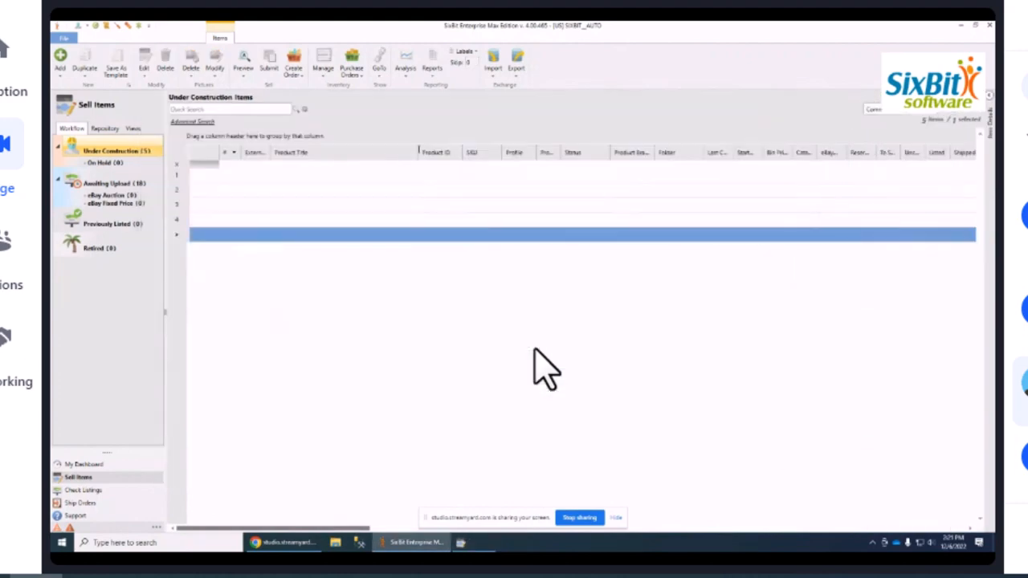
Examine the summary and details of the newest program error in the event log, then close the log
{"action": "left_click", "coordinate": [64, 38]}
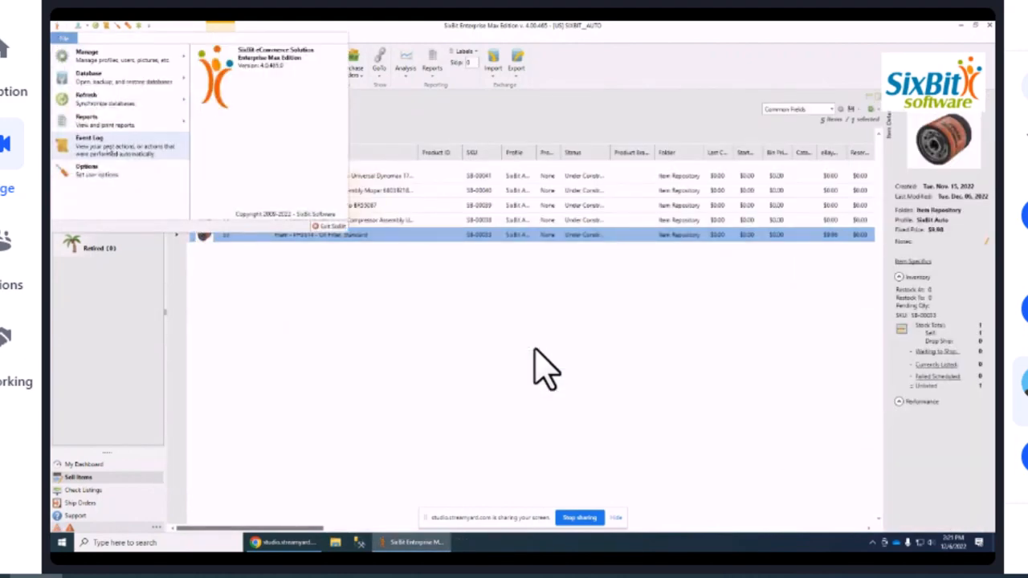
{"action": "left_click", "coordinate": [109, 149]}
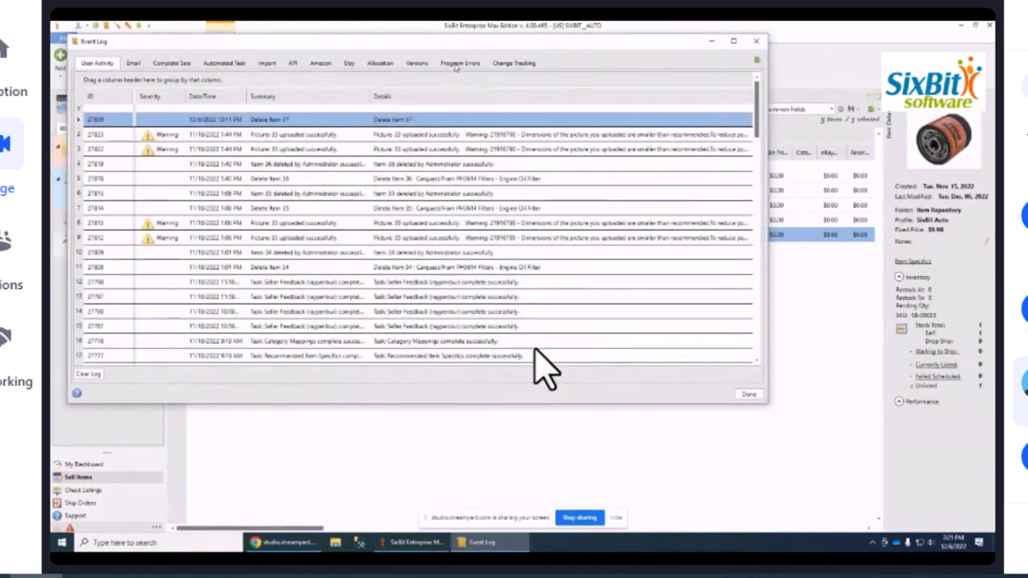
{"action": "left_click", "coordinate": [459, 63]}
{"action": "left_click", "coordinate": [259, 120]}
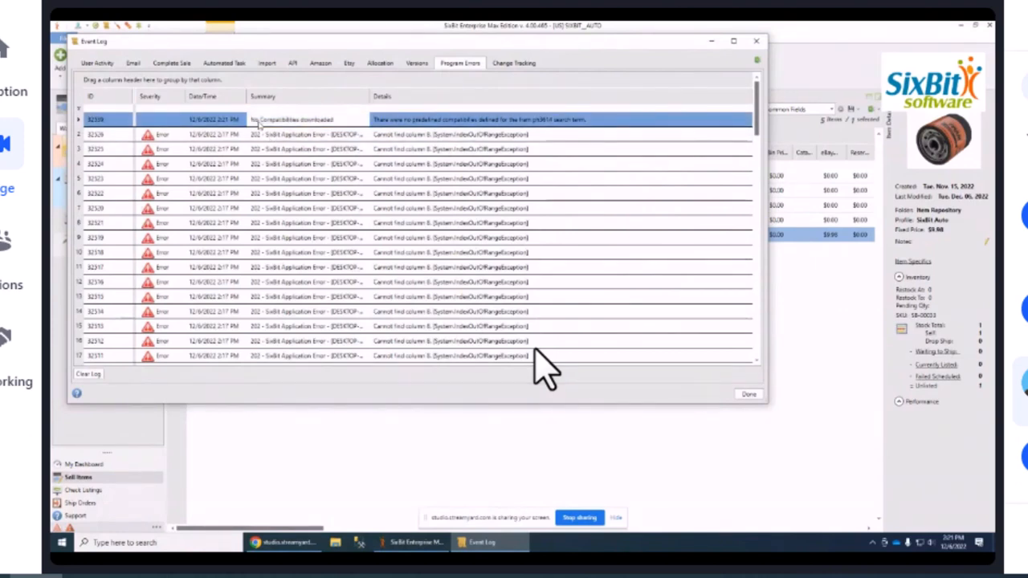
{"action": "left_click", "coordinate": [403, 124]}
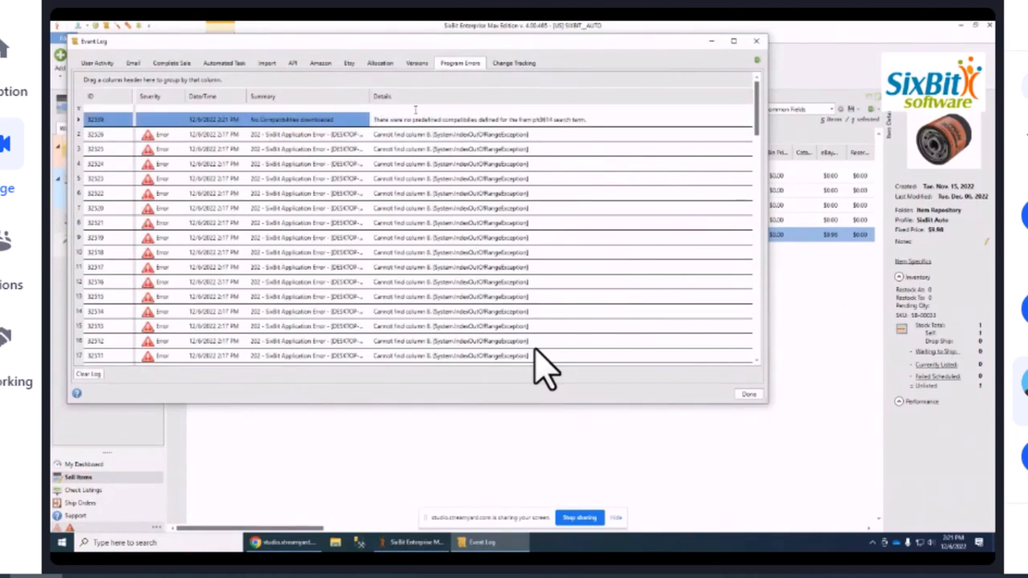
{"action": "left_click_drag", "start_coordinate": [618, 122], "coordinate": [374, 122]}
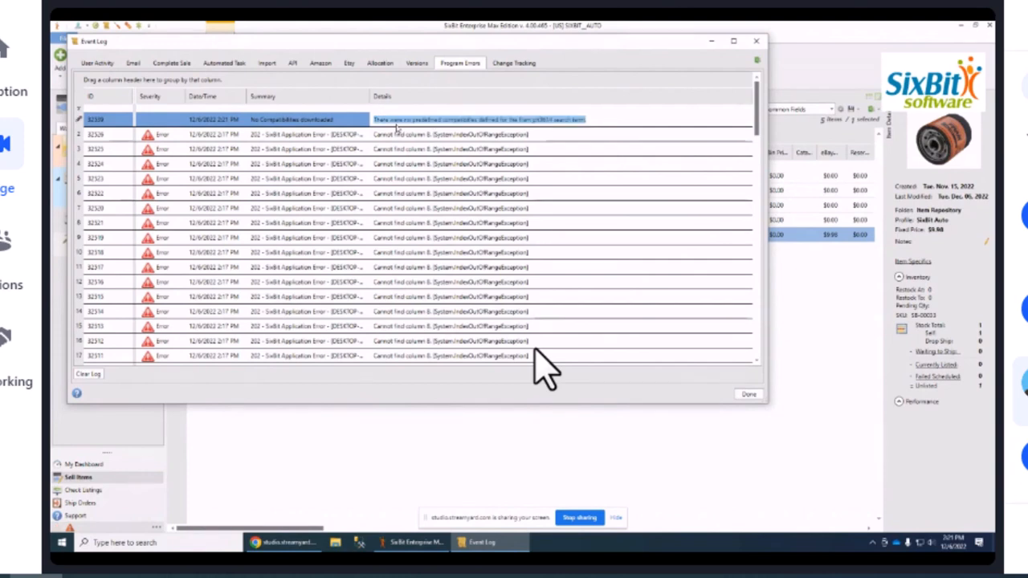
{"action": "left_click", "coordinate": [748, 394]}
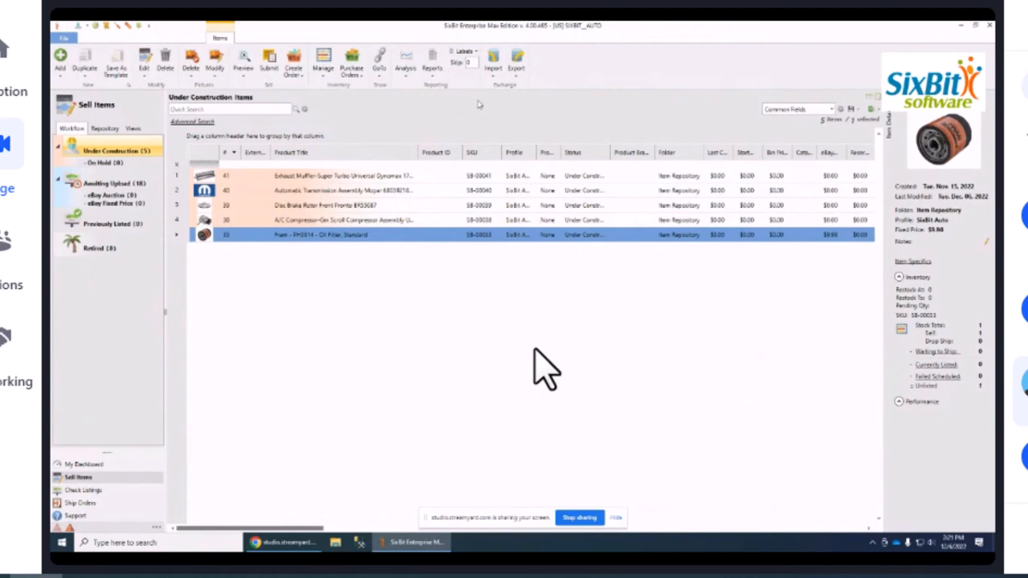
Show the Awaiting Upload items and select all of them, from the Nissan Murano CV Axle (Driver) to the TPMS sensor
{"action": "left_click", "coordinate": [116, 184]}
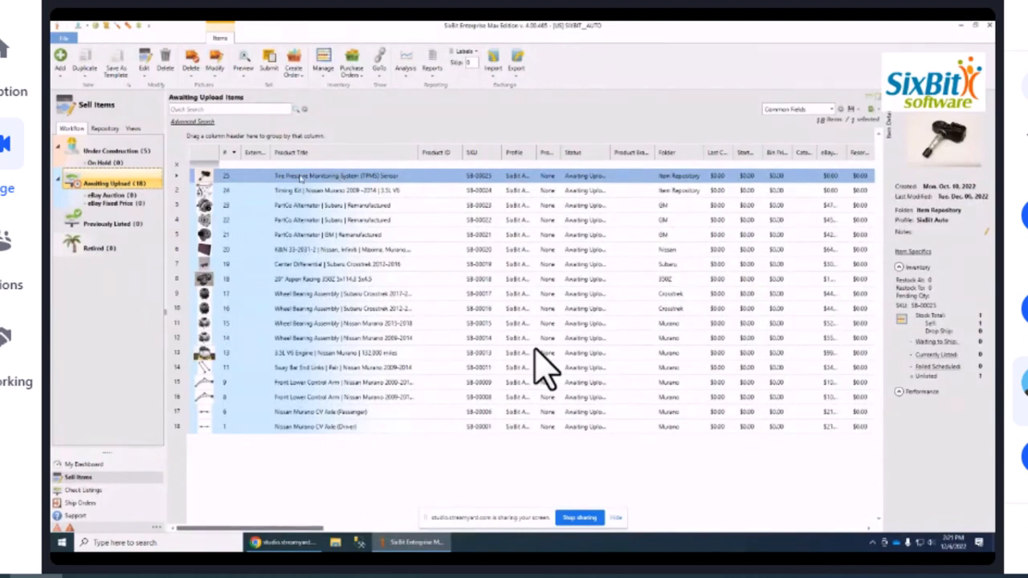
{"action": "left_click", "coordinate": [333, 176]}
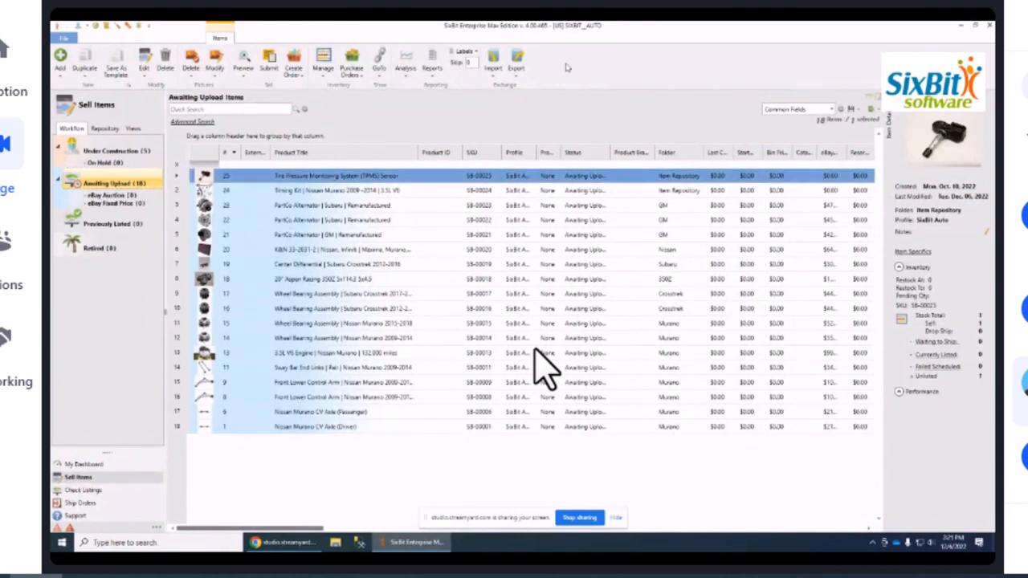
{"action": "left_click", "coordinate": [325, 427]}
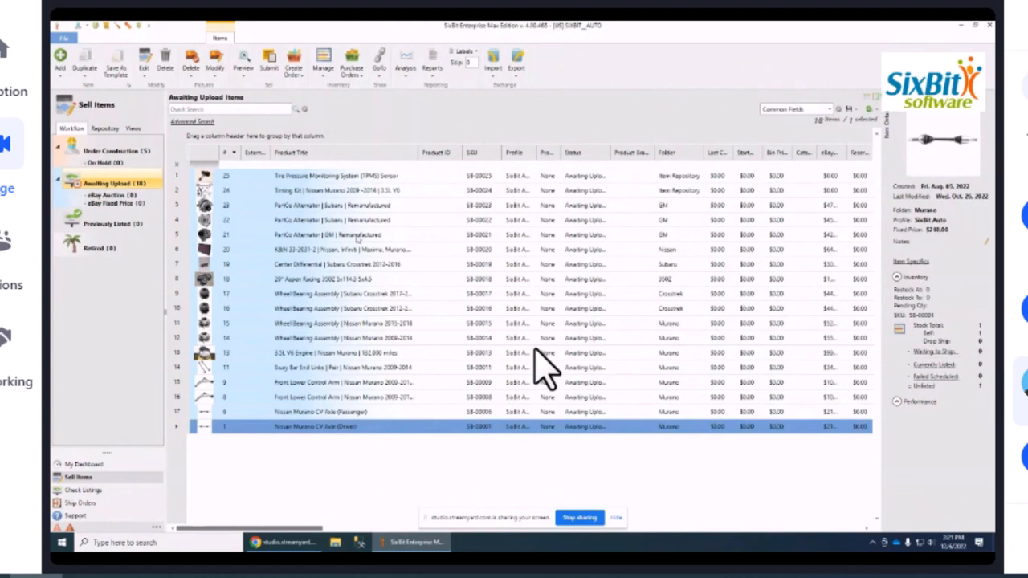
{"action": "left_click", "coordinate": [323, 178], "text": "shift"}
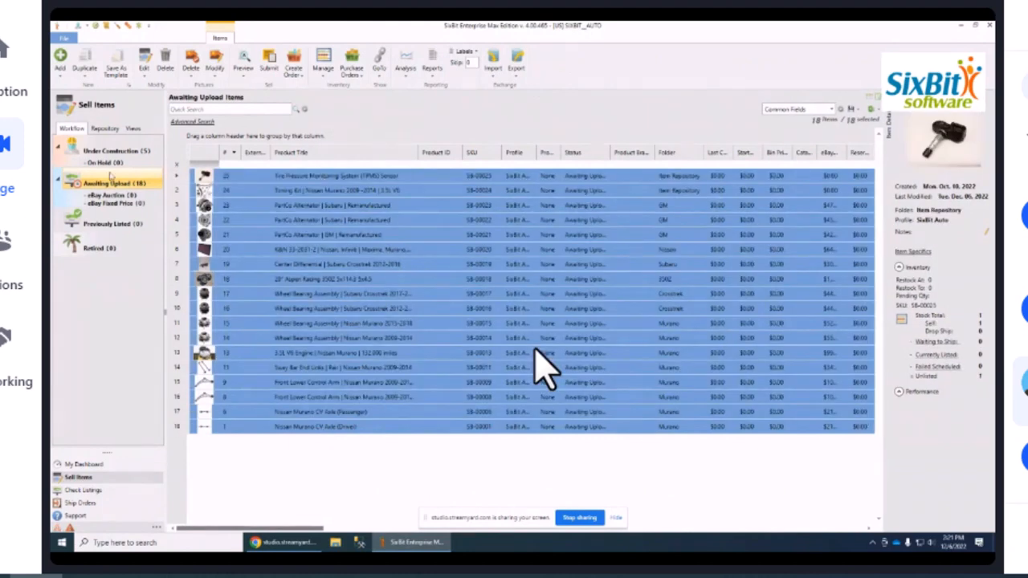
Start a CSV export of all compatibility sets, naming the desktop file "compatexport t"
{"action": "left_click", "coordinate": [517, 75]}
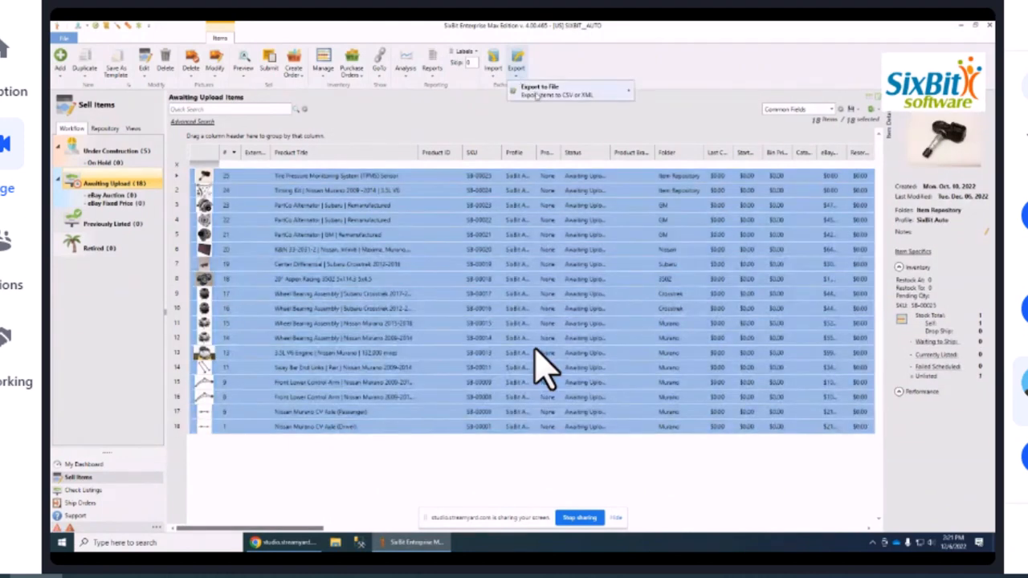
{"action": "mouse_move", "coordinate": [537, 95]}
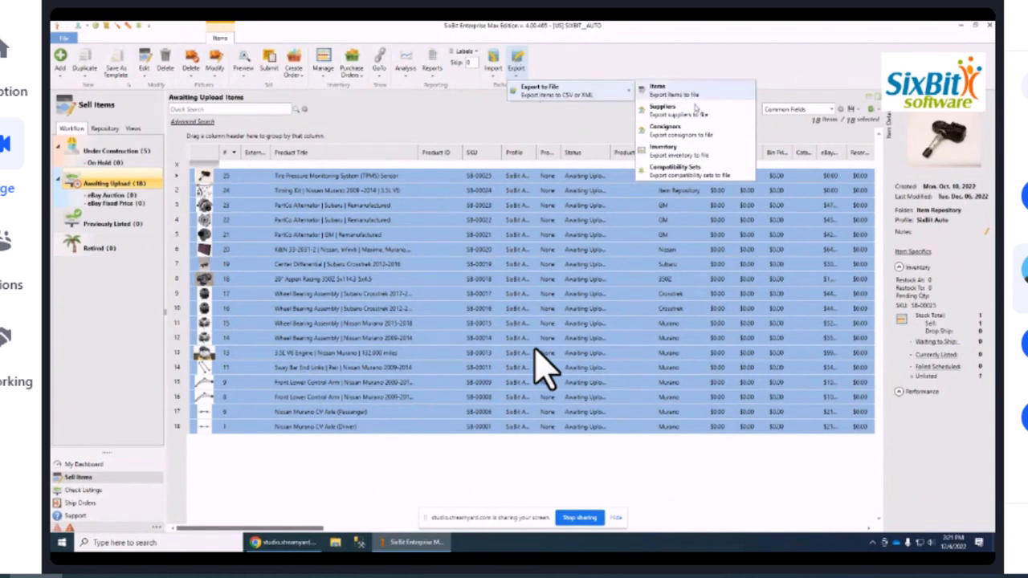
{"action": "left_click", "coordinate": [700, 177]}
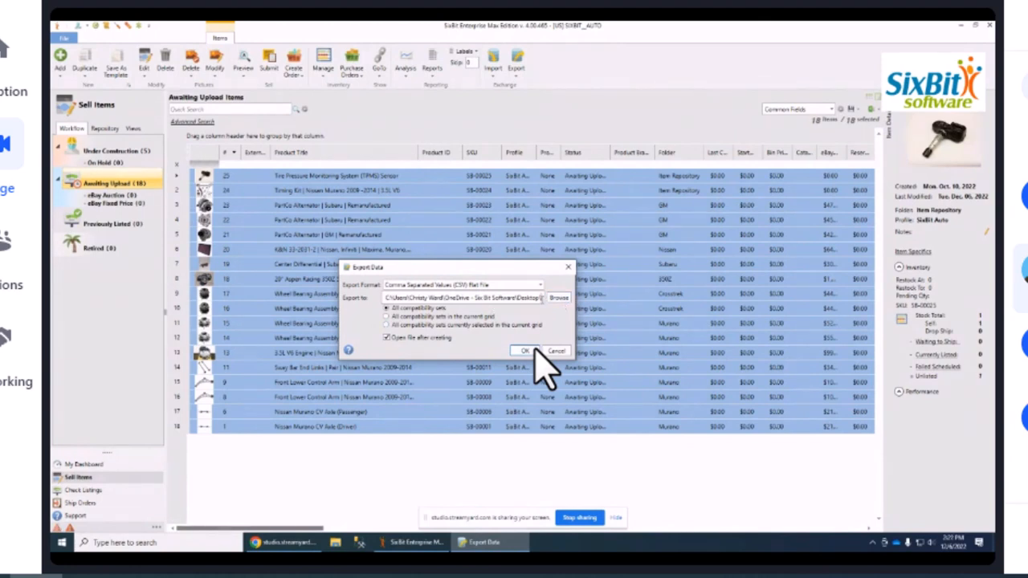
{"action": "type", "text": "compat"}
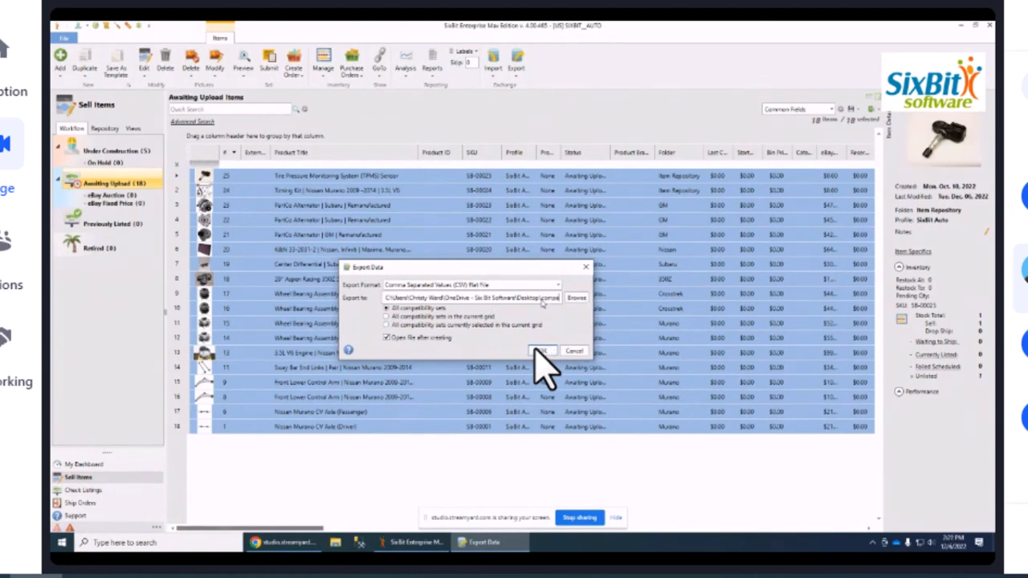
{"action": "type", "text": "export"}
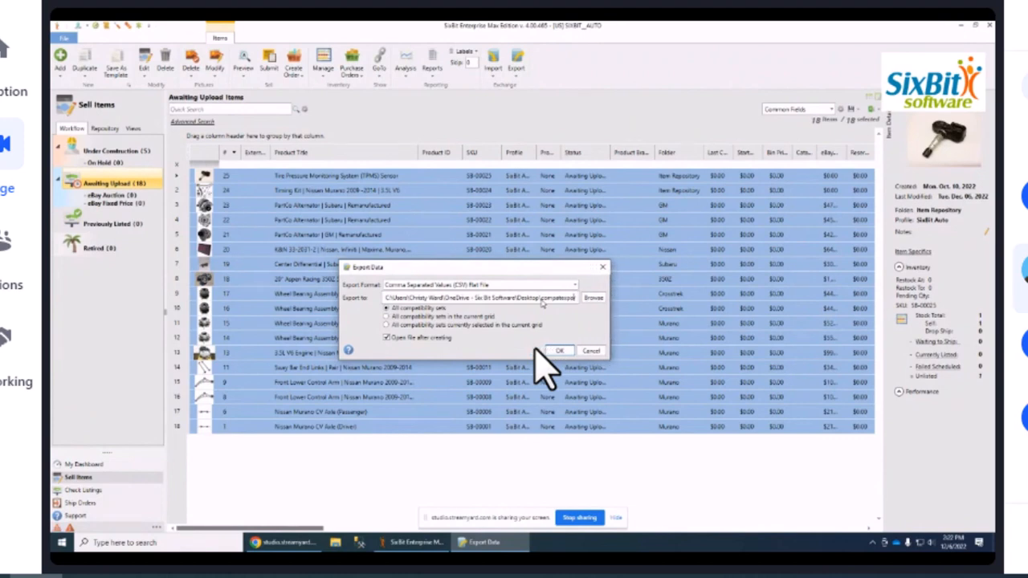
{"action": "type", "text": " t"}
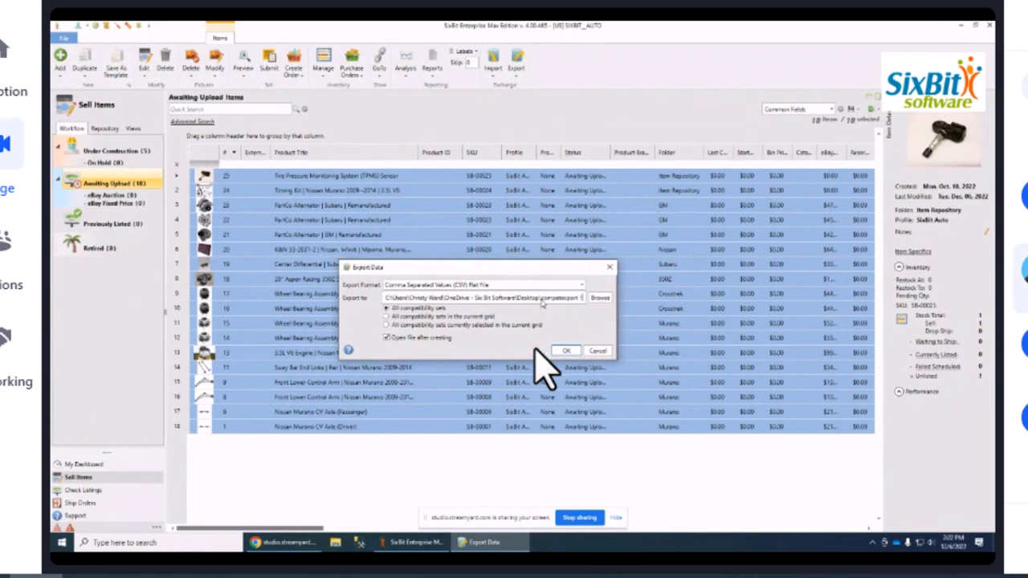
{"action": "left_click", "coordinate": [564, 350]}
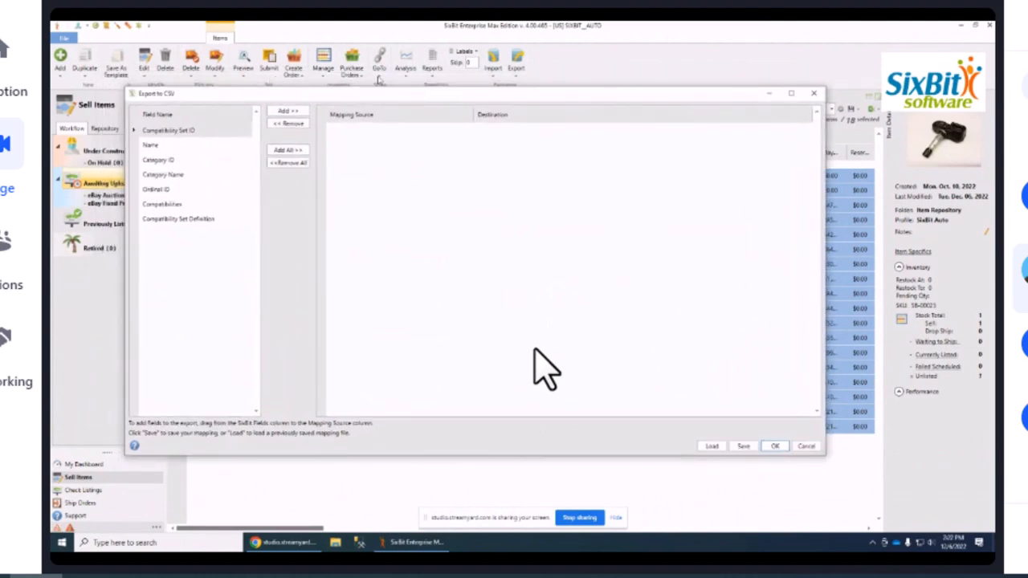
Add every available field, from Compatibility Set ID to Compatibility Set Definition, to the export mapping and run the export
{"action": "left_click", "coordinate": [179, 131]}
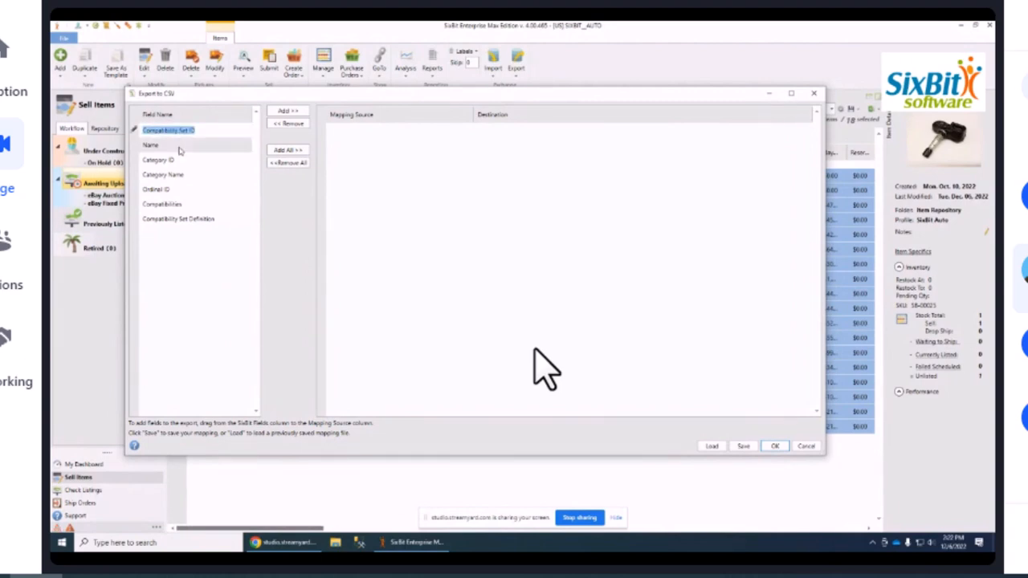
{"action": "left_click", "coordinate": [178, 147]}
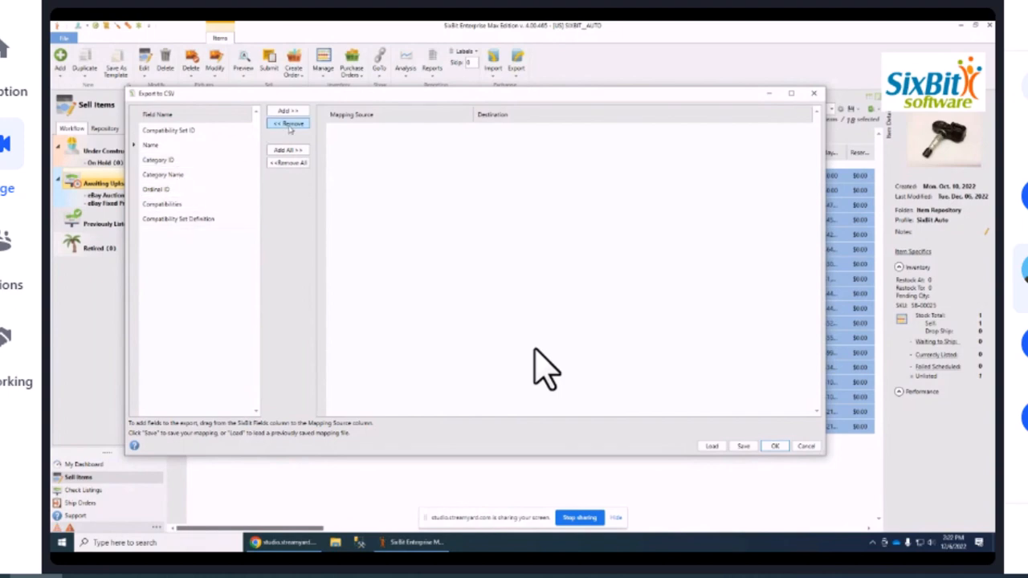
{"action": "left_click", "coordinate": [291, 150]}
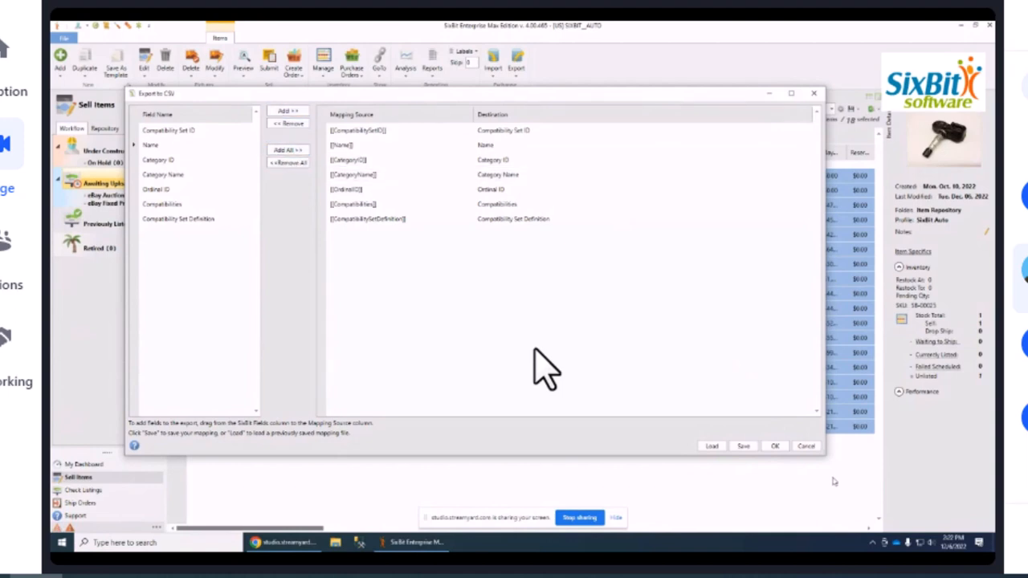
{"action": "left_click", "coordinate": [775, 447]}
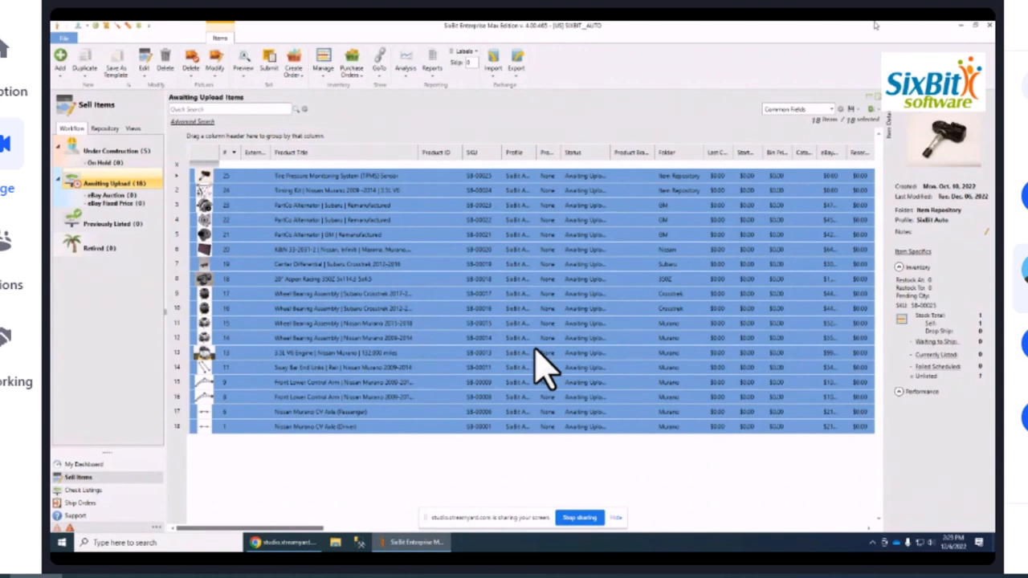
Switch to the XYWebinarCompatibilyFile workbook in Excel and maximize its window
{"action": "left_click", "coordinate": [961, 25]}
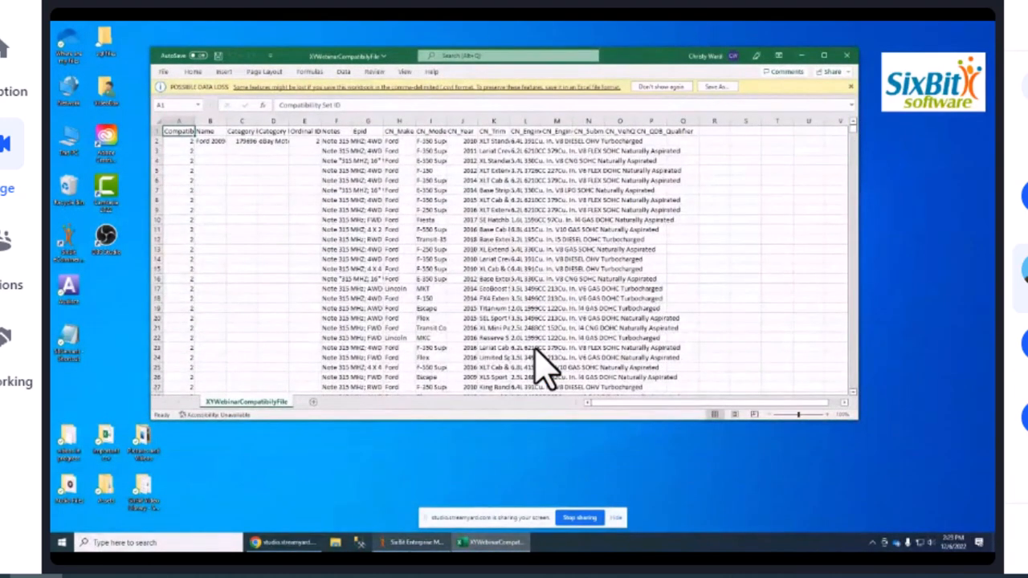
{"action": "left_click", "coordinate": [412, 543]}
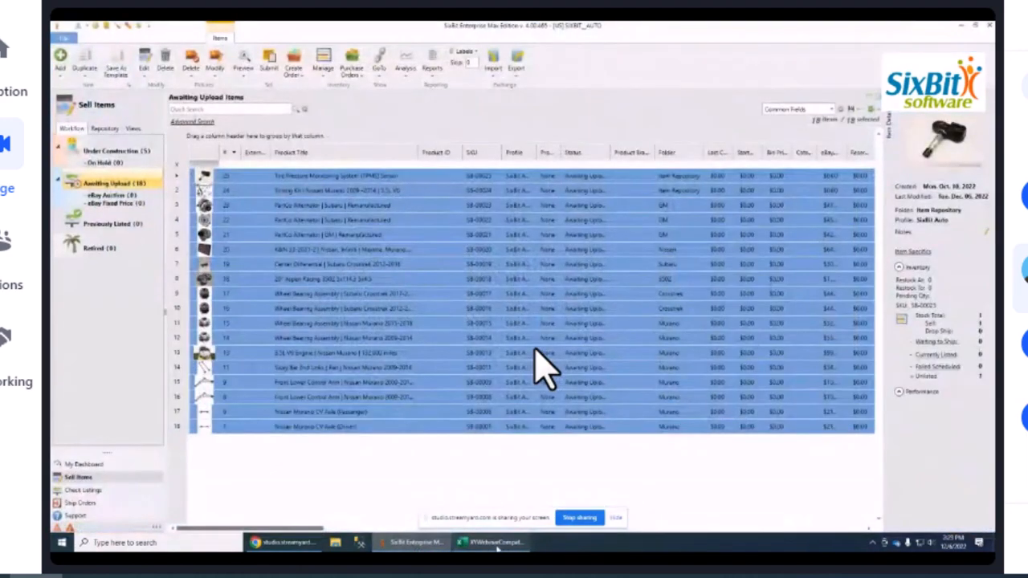
{"action": "left_click", "coordinate": [496, 543]}
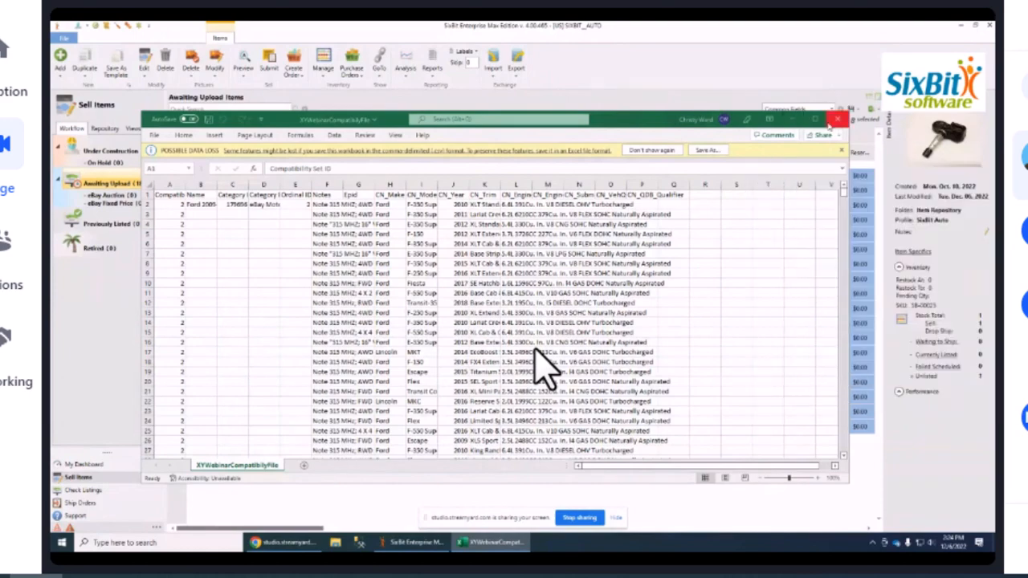
{"action": "left_click", "coordinate": [824, 120]}
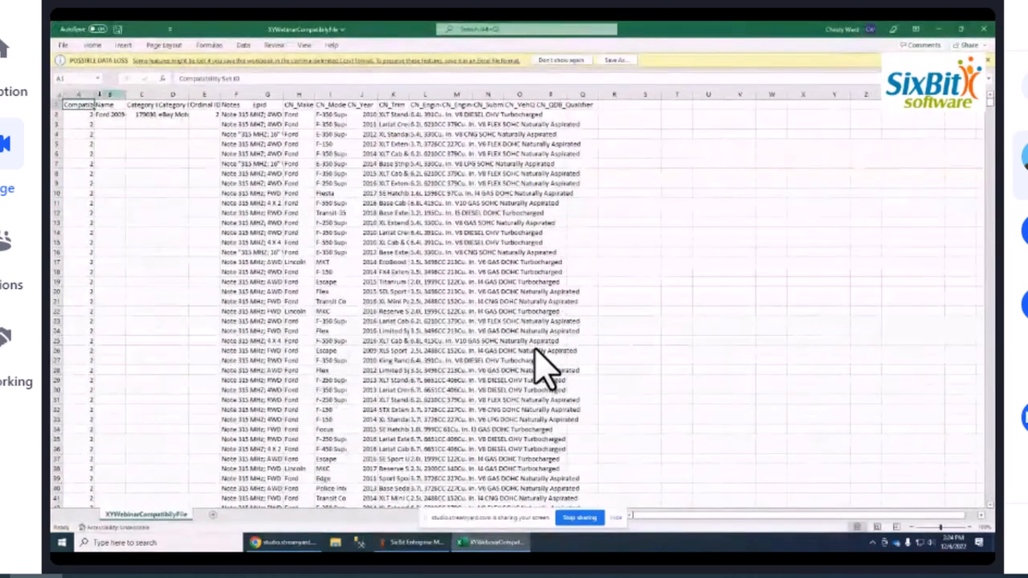
Widen the columns from Compatibility Set ID to Category Name, plus the Notes and CN_Make columns, to make their contents readable
{"action": "left_click_drag", "start_coordinate": [99, 95], "coordinate": [371, 97]}
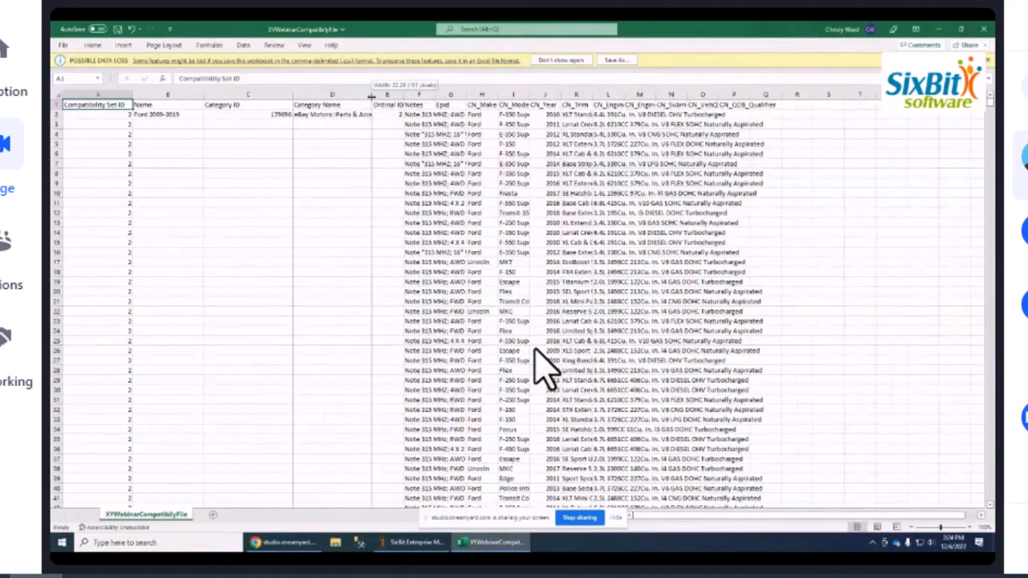
{"action": "double_click", "coordinate": [371, 96]}
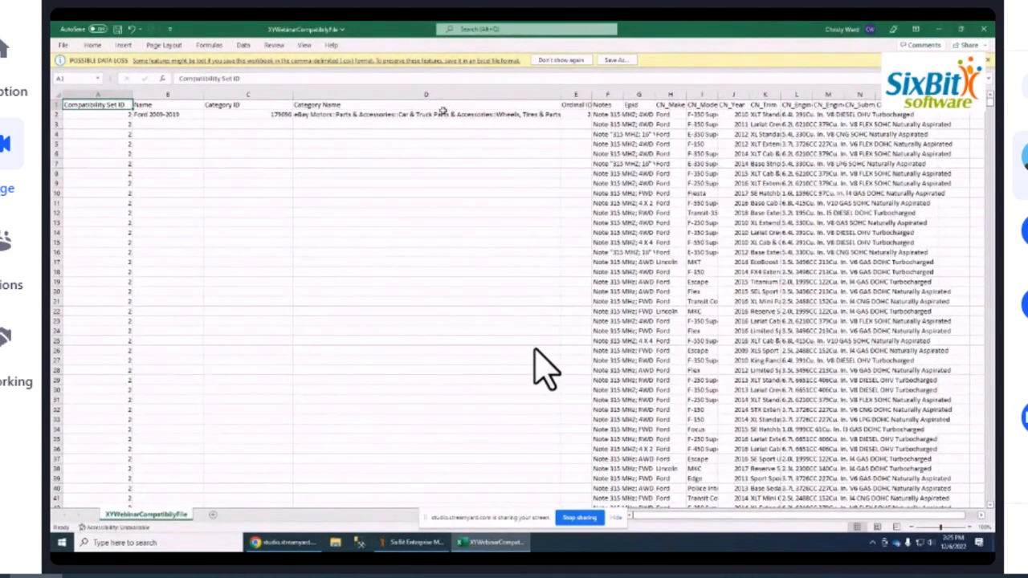
{"action": "left_click", "coordinate": [608, 94]}
{"action": "left_click_drag", "start_coordinate": [587, 95], "coordinate": [616, 104]}
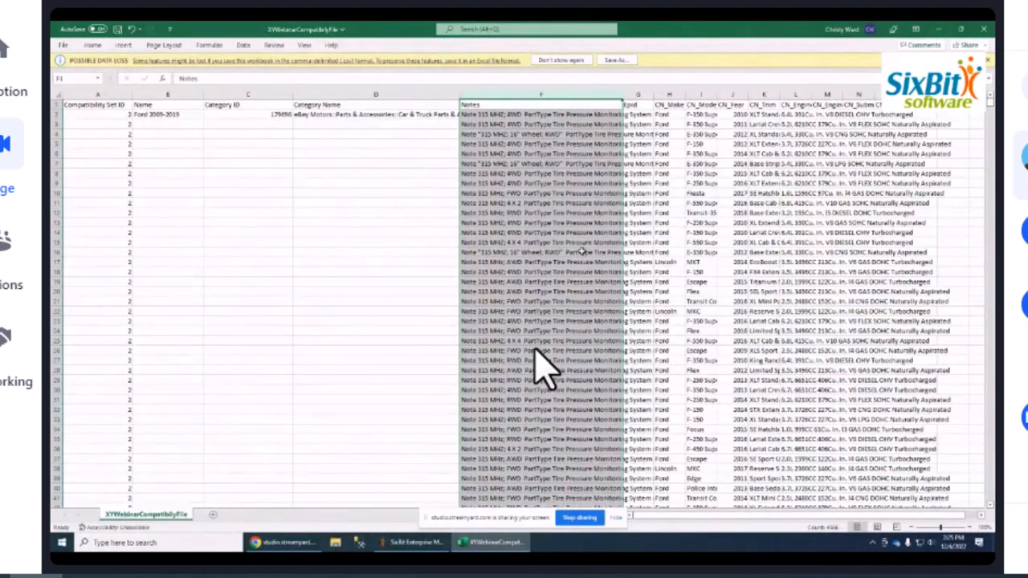
{"action": "left_click_drag", "start_coordinate": [623, 95], "coordinate": [561, 96]}
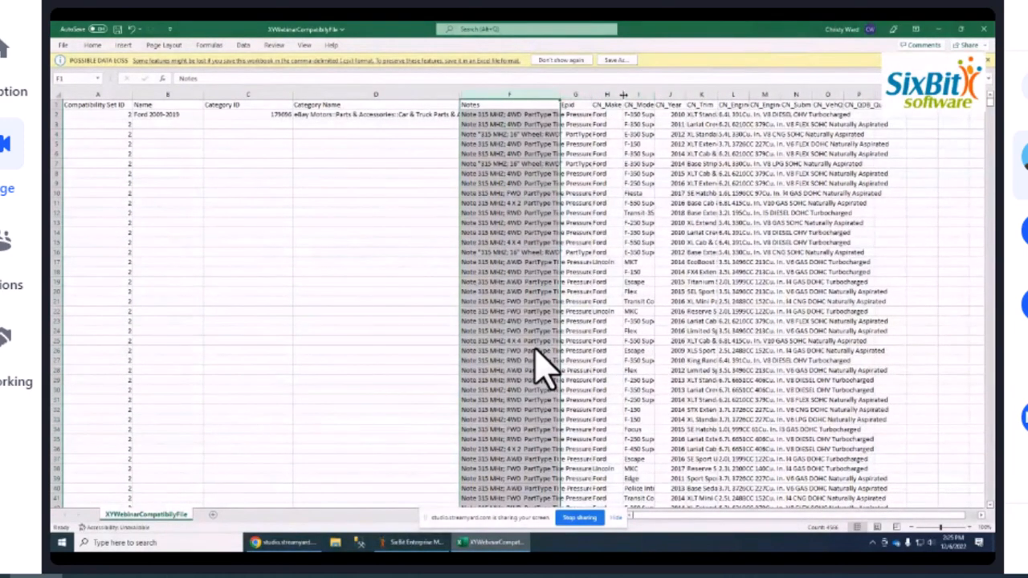
{"action": "left_click_drag", "start_coordinate": [624, 94], "coordinate": [709, 95]}
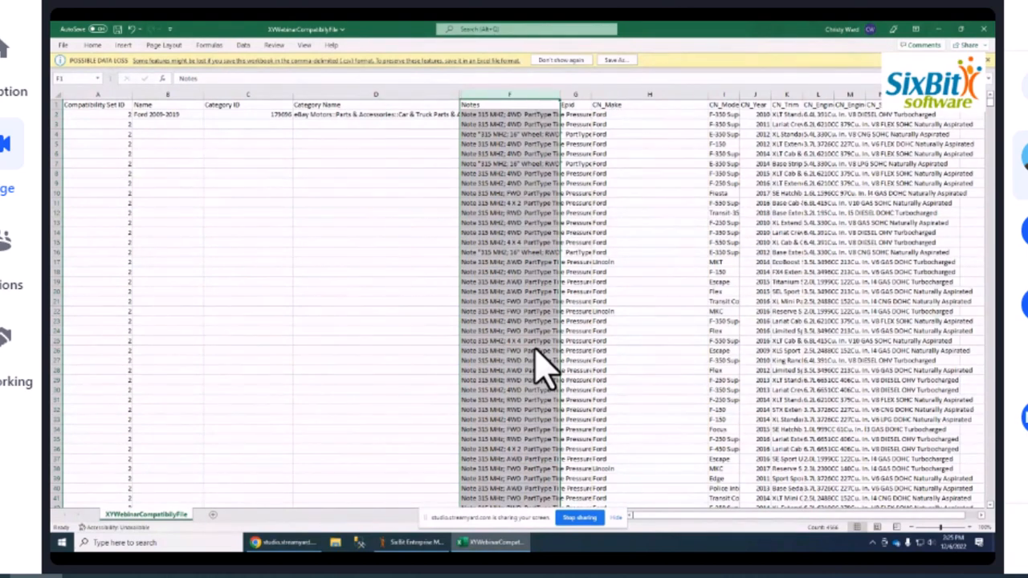
Inspect the Epid and CN_Make column headers in the compatibility sheet
{"action": "key", "text": "alt+Tab"}
{"action": "left_click_drag", "start_coordinate": [683, 516], "coordinate": [727, 521]}
{"action": "left_click", "coordinate": [573, 105]}
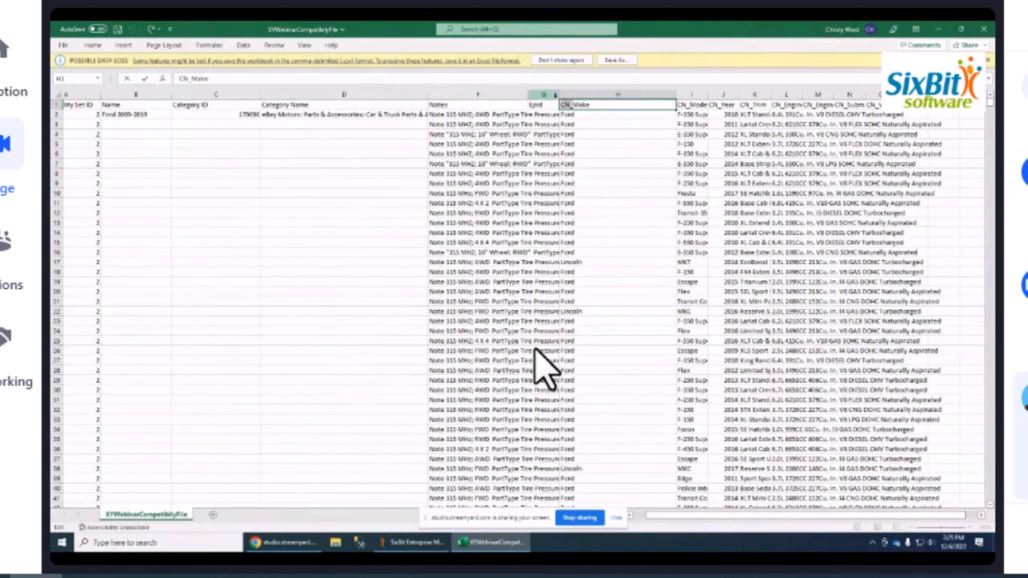
{"action": "left_click", "coordinate": [574, 95]}
Switch back to SixBit and start a compatibility sets import from the XYWebinarCompatibilyFile CSV file
{"action": "left_click", "coordinate": [414, 543]}
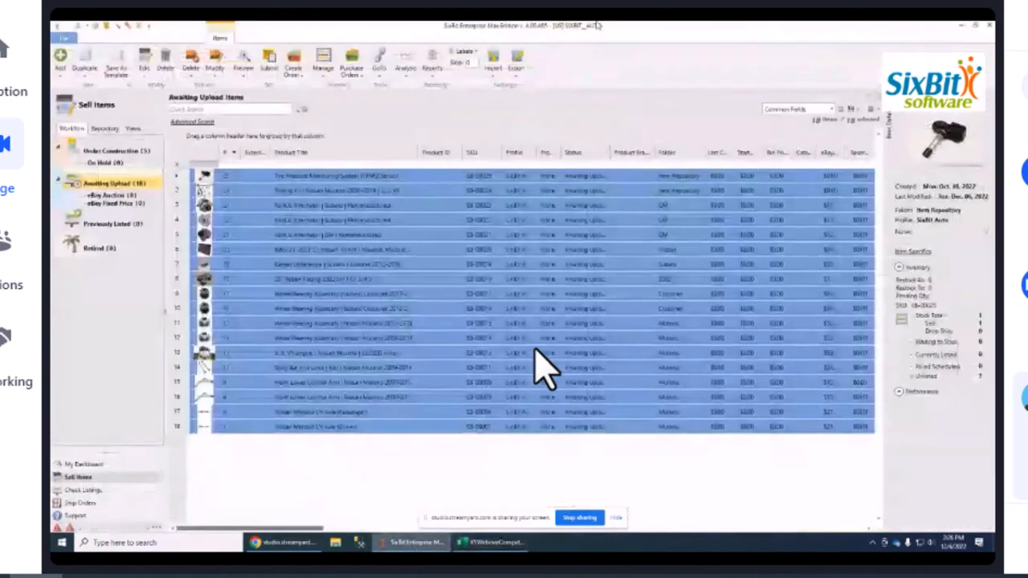
{"action": "left_click", "coordinate": [492, 65]}
{"action": "mouse_move", "coordinate": [558, 151]}
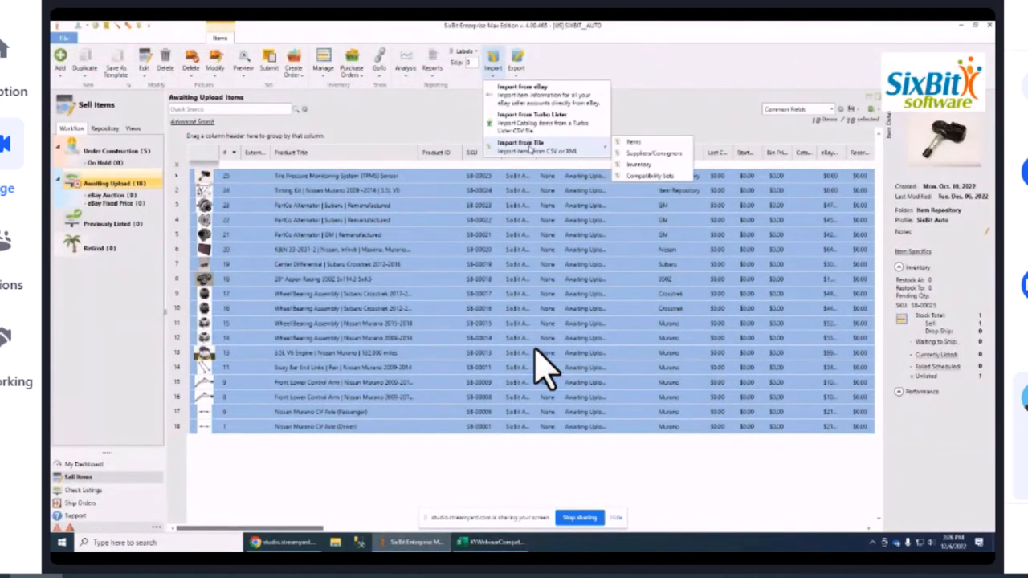
{"action": "left_click", "coordinate": [650, 177]}
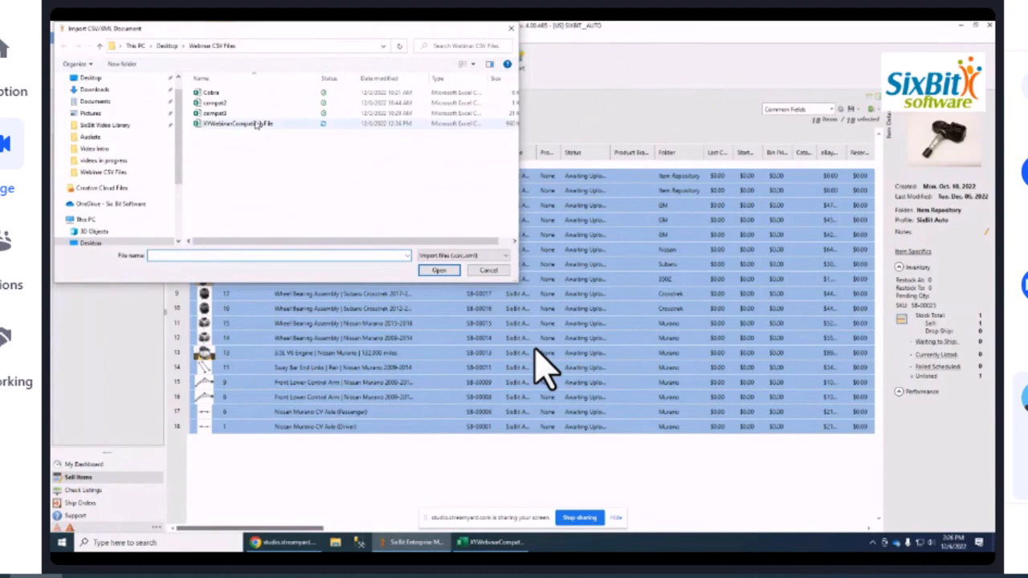
{"action": "left_click", "coordinate": [255, 124]}
{"action": "left_click", "coordinate": [439, 269]}
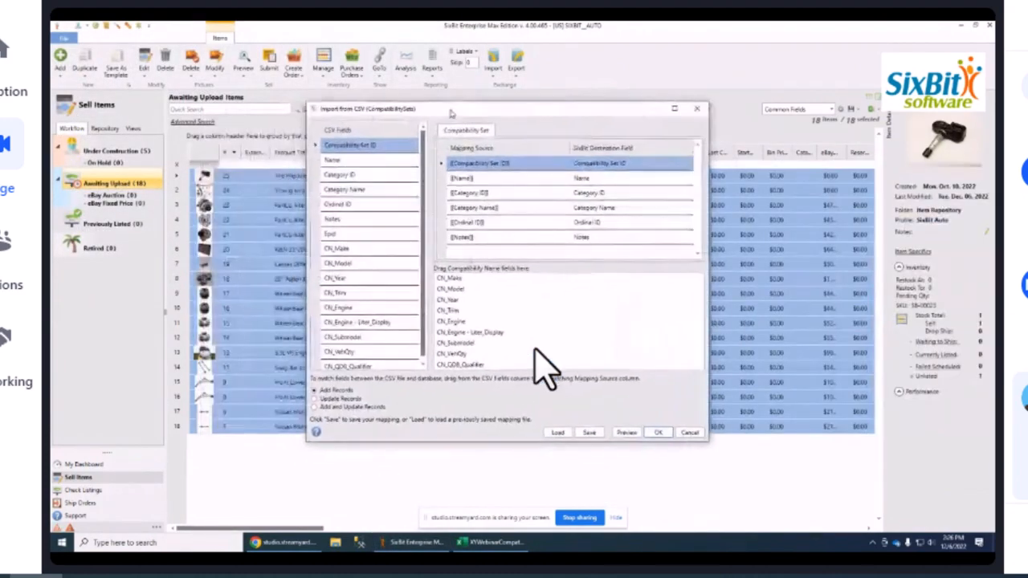
Check the mapping of the CN_Make and other compatibility name fields, then run the import with the Add Records option
{"action": "left_click", "coordinate": [456, 279]}
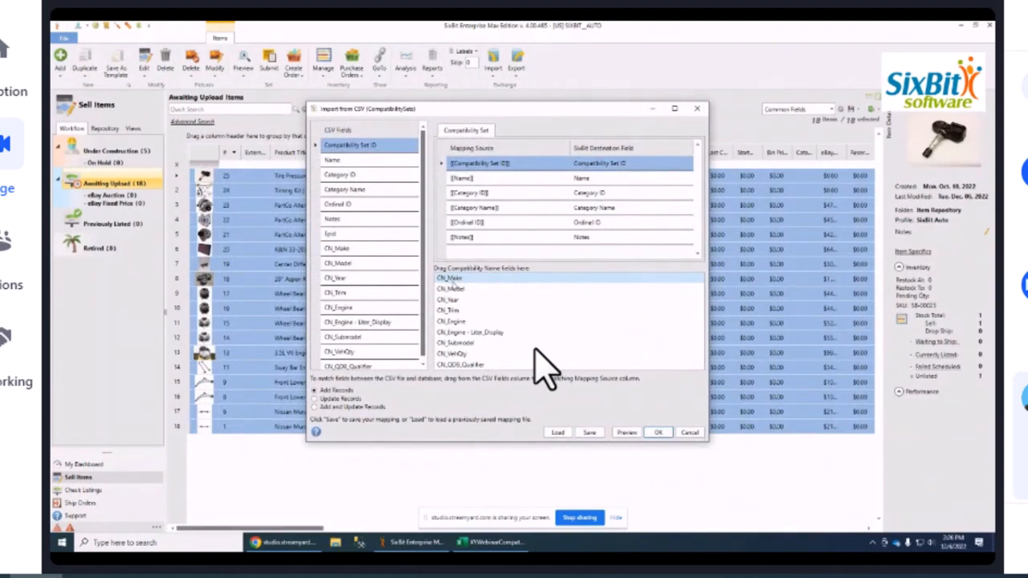
{"action": "left_click", "coordinate": [350, 251]}
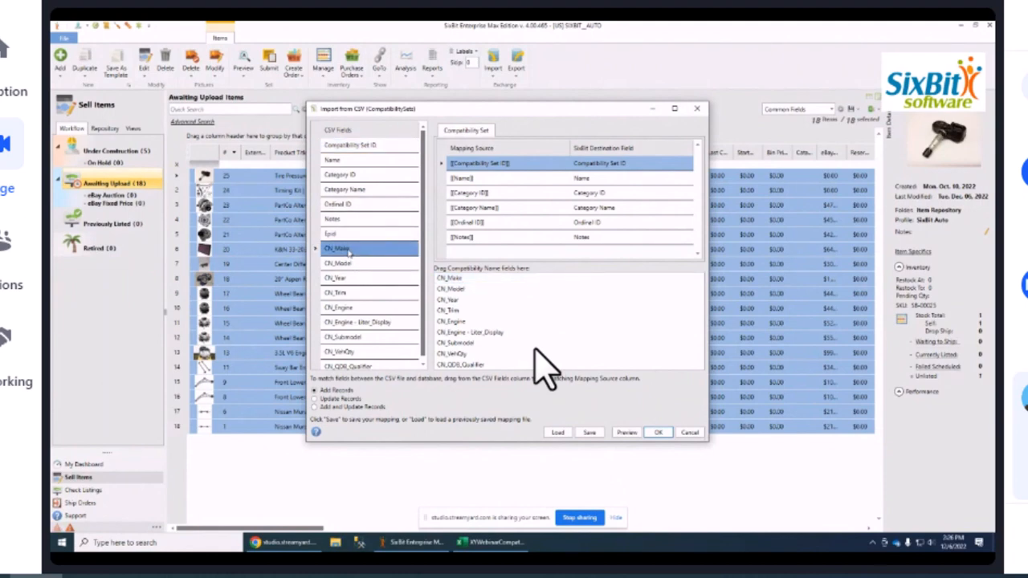
{"action": "left_click_drag", "start_coordinate": [348, 252], "coordinate": [497, 298]}
{"action": "left_click_drag", "start_coordinate": [498, 300], "coordinate": [394, 251]}
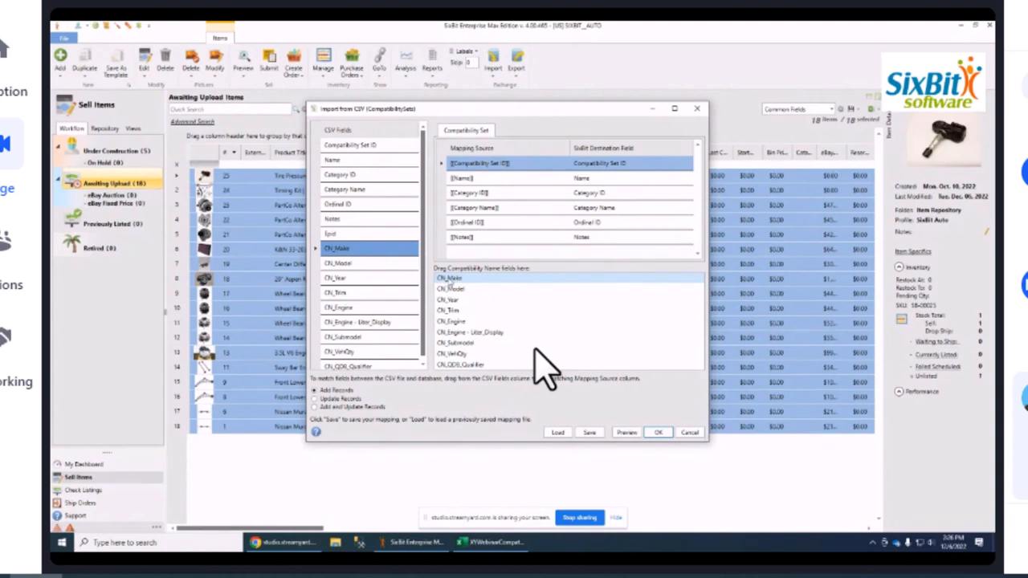
{"action": "left_click", "coordinate": [456, 289]}
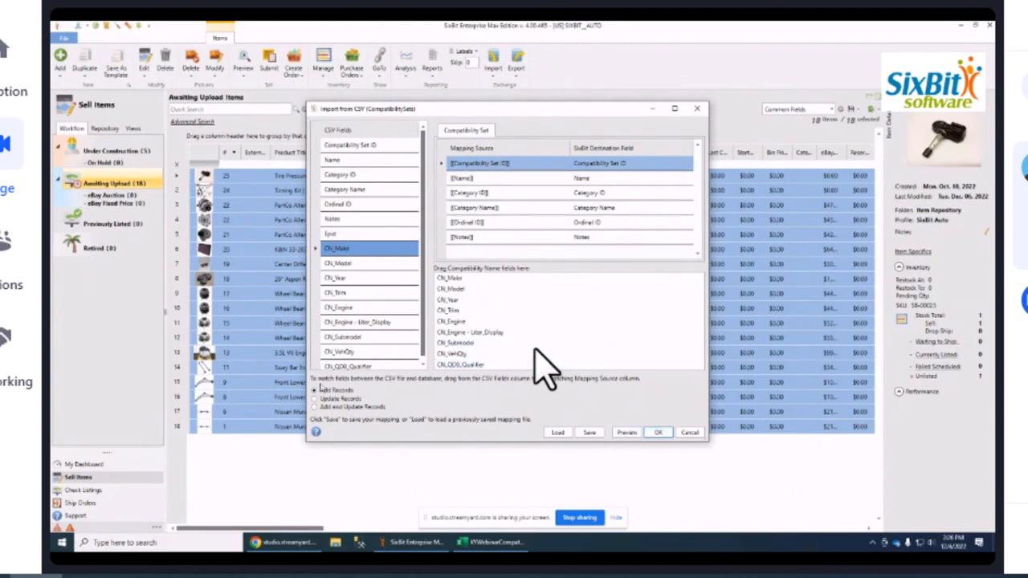
{"action": "left_click", "coordinate": [658, 433]}
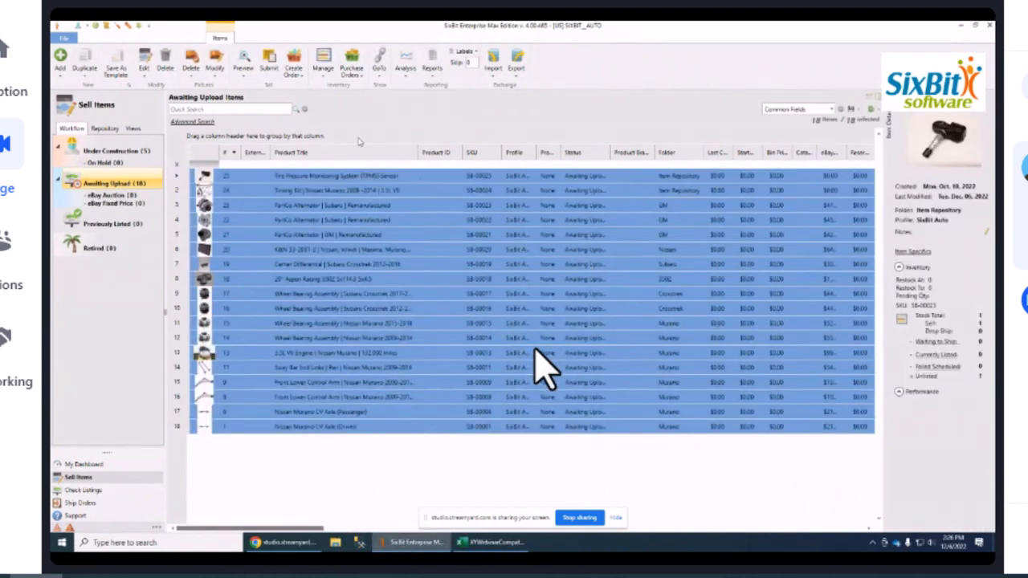
Review the compatibility sets in the Manage Compatibility Sets list, including Ford 2009-2019, then close it
{"action": "left_click", "coordinate": [68, 38]}
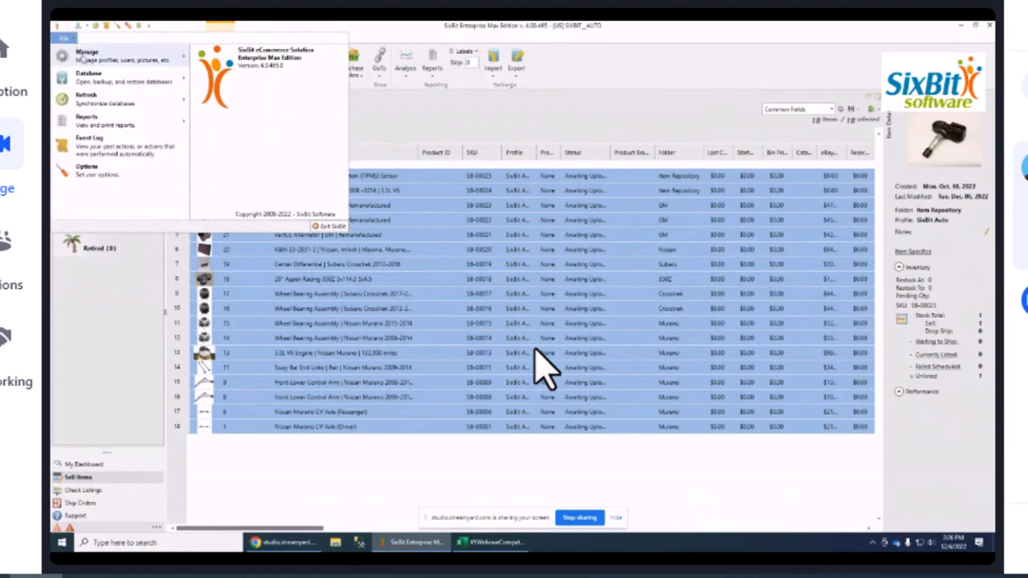
{"action": "mouse_move", "coordinate": [85, 61]}
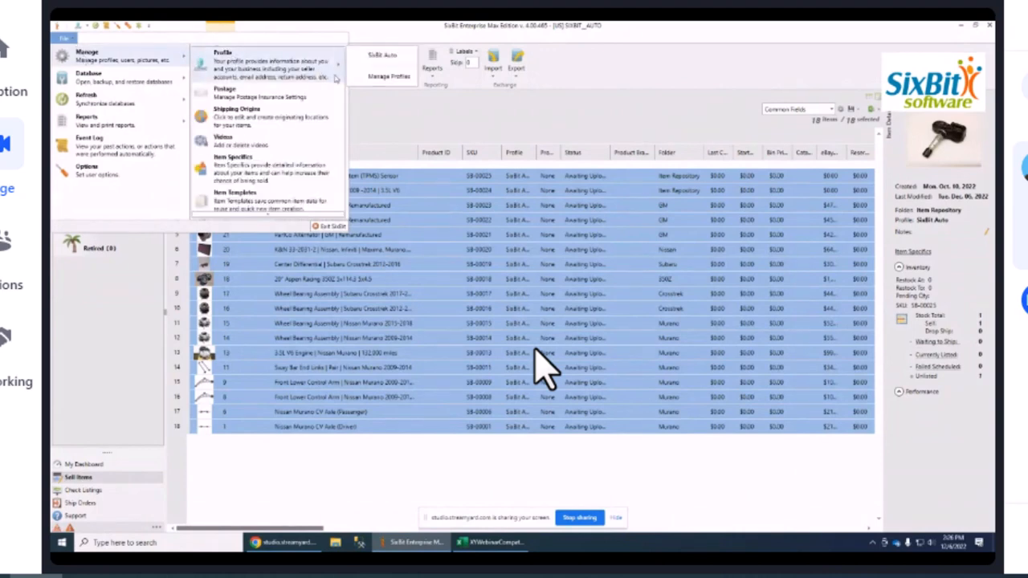
{"action": "scroll", "coordinate": [322, 120], "scroll_direction": "down", "scroll_amount": 3}
{"action": "scroll", "coordinate": [324, 129], "scroll_direction": "down", "scroll_amount": 2}
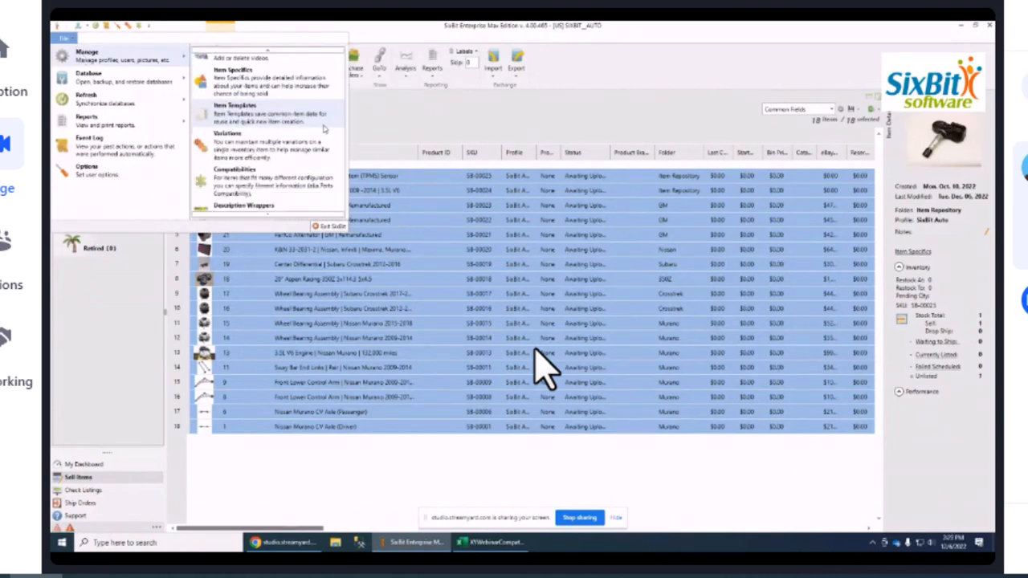
{"action": "left_click", "coordinate": [254, 138]}
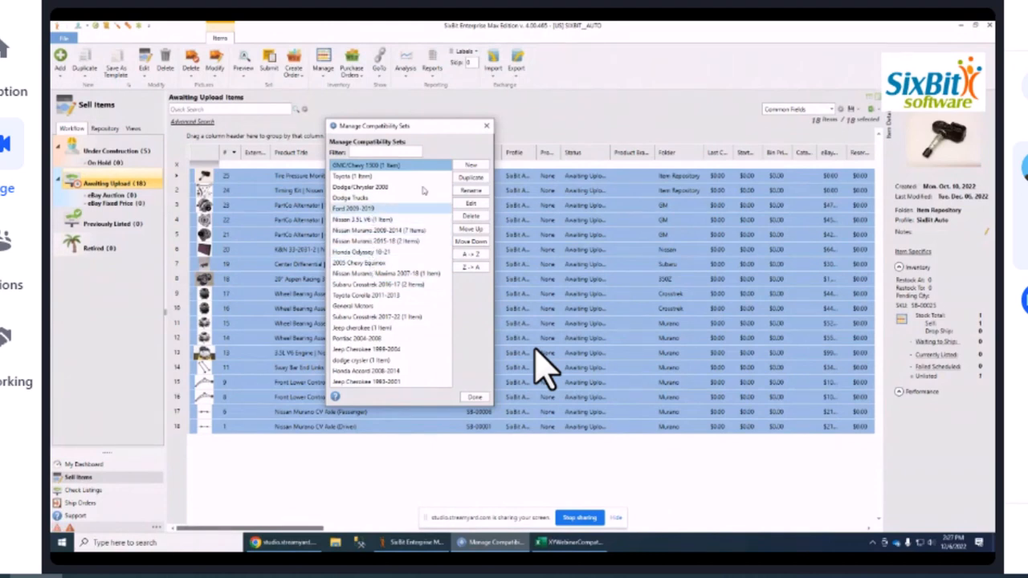
{"action": "left_click", "coordinate": [487, 126]}
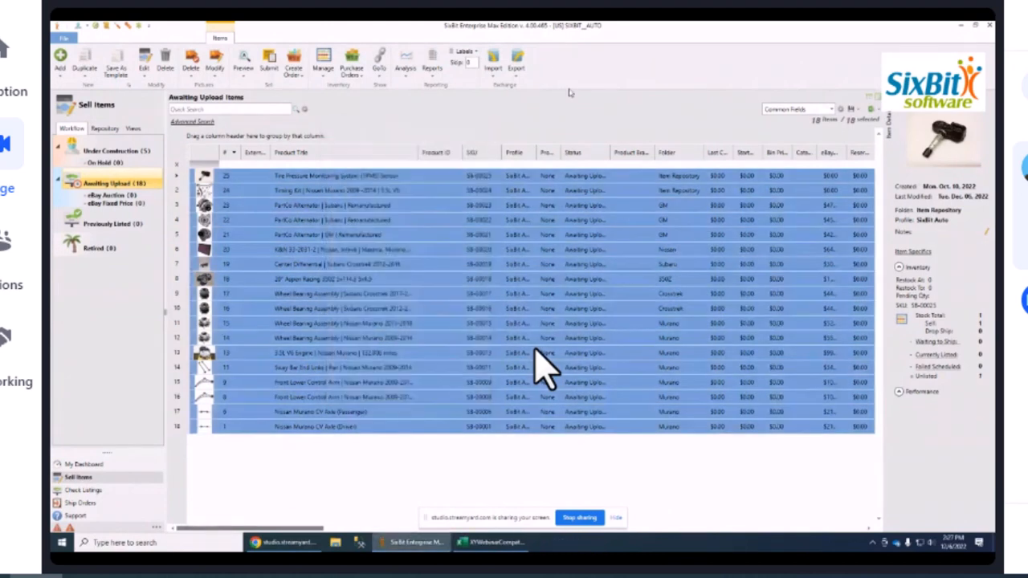
Import compatibility sets from the Cobra CSV file using the existing field mapping and the Add Records option
{"action": "left_click", "coordinate": [494, 74]}
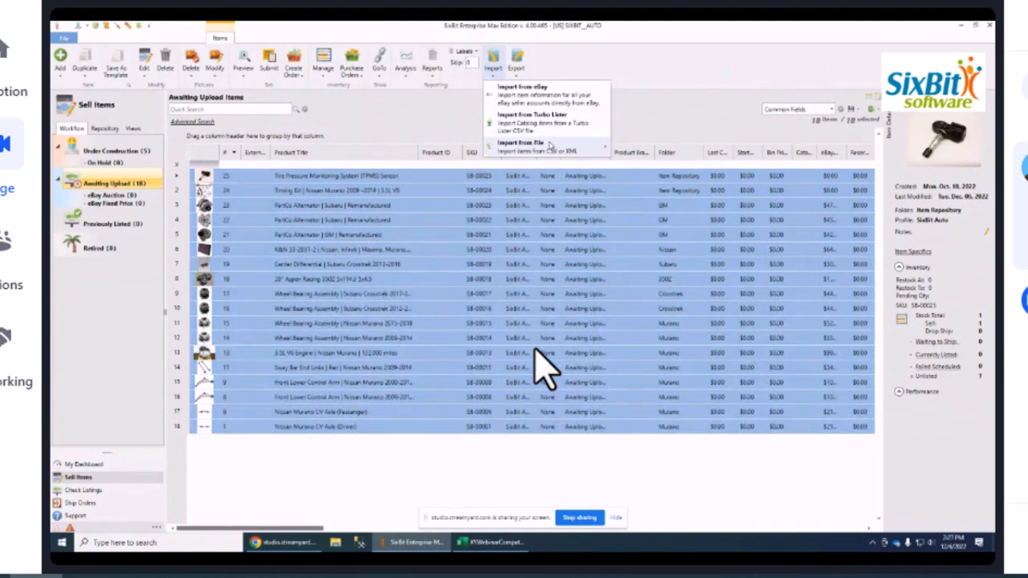
{"action": "mouse_move", "coordinate": [551, 150]}
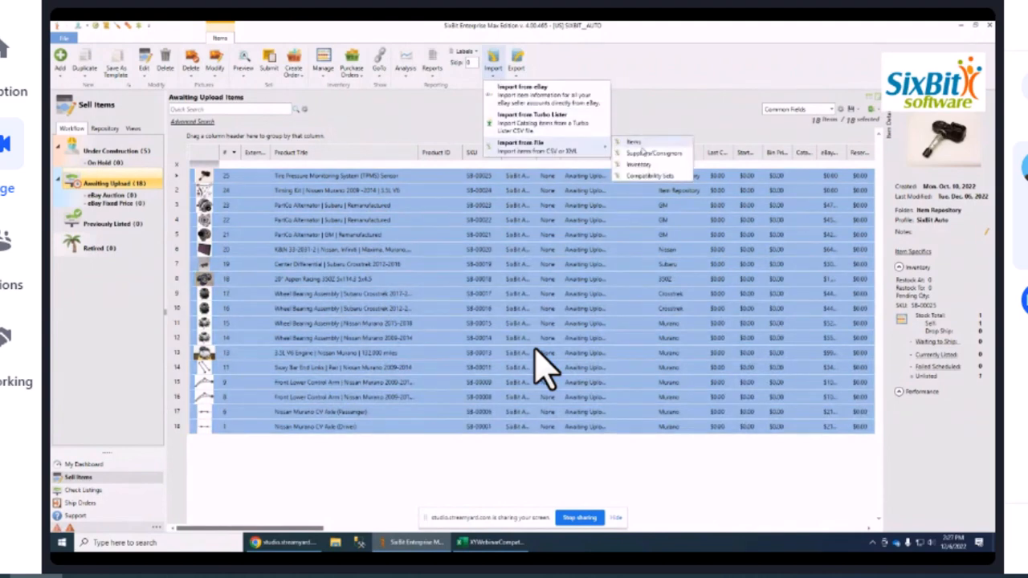
{"action": "left_click", "coordinate": [647, 176]}
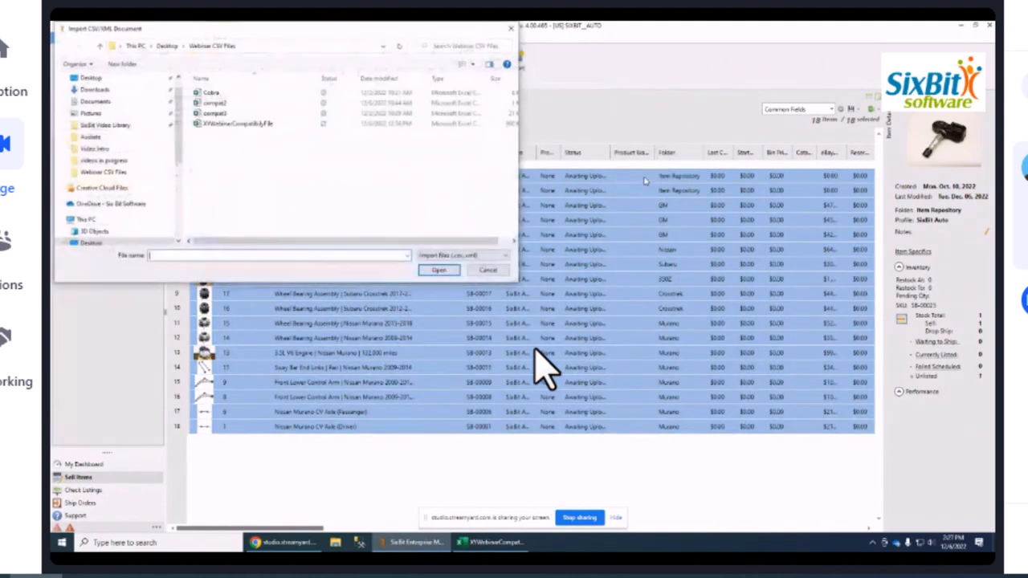
{"action": "left_click", "coordinate": [231, 94]}
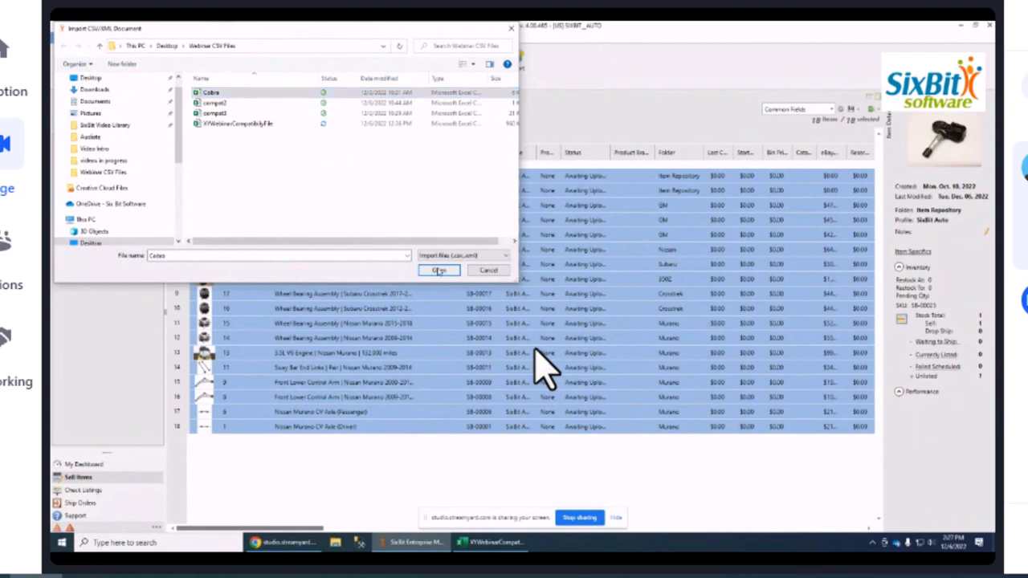
{"action": "left_click", "coordinate": [439, 270]}
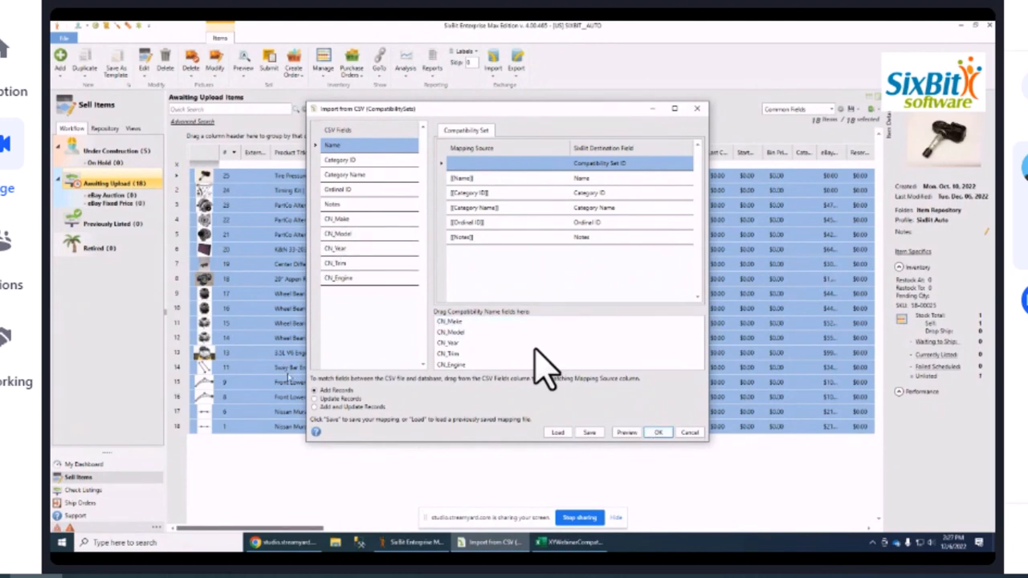
{"action": "left_click", "coordinate": [658, 433]}
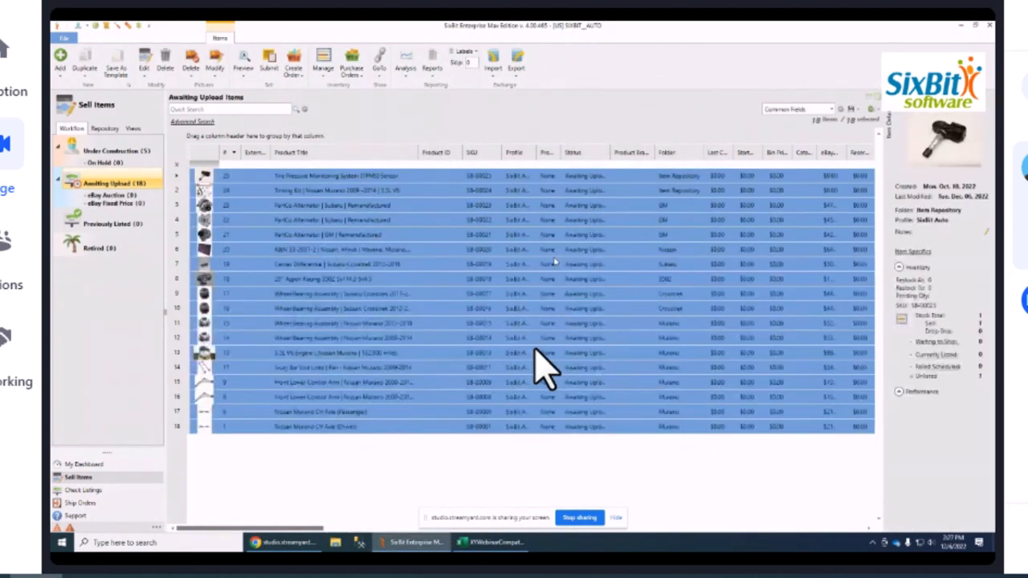
Look for the Cobra set in the Manage Compatibility Sets list, then close the list
{"action": "left_click", "coordinate": [70, 38]}
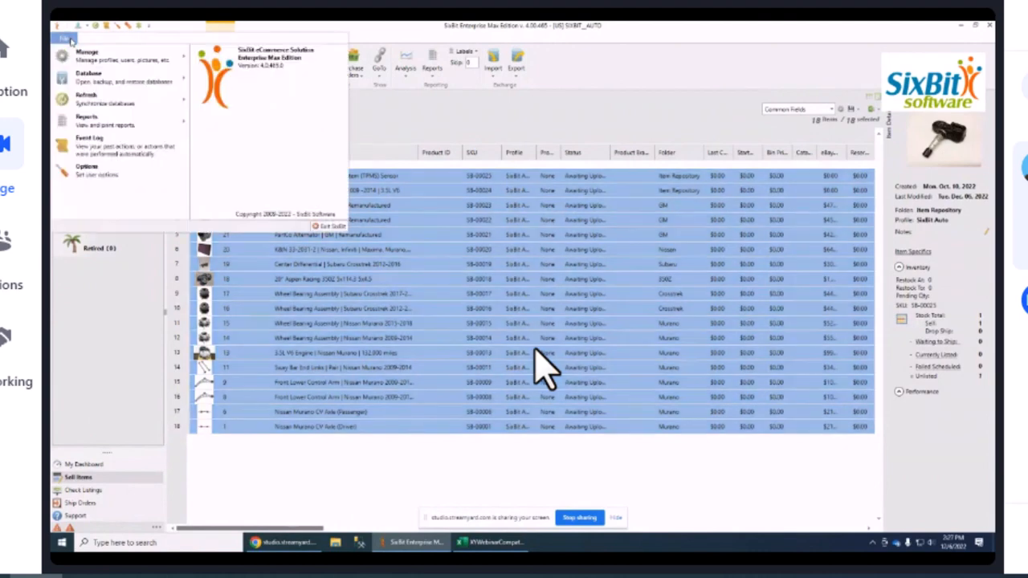
{"action": "mouse_move", "coordinate": [87, 55]}
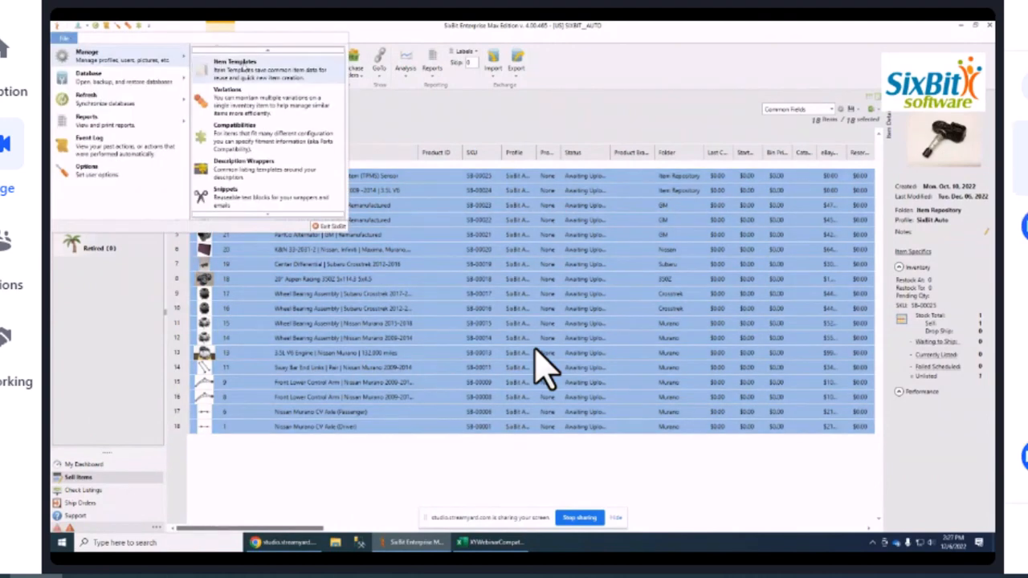
{"action": "left_click", "coordinate": [234, 130]}
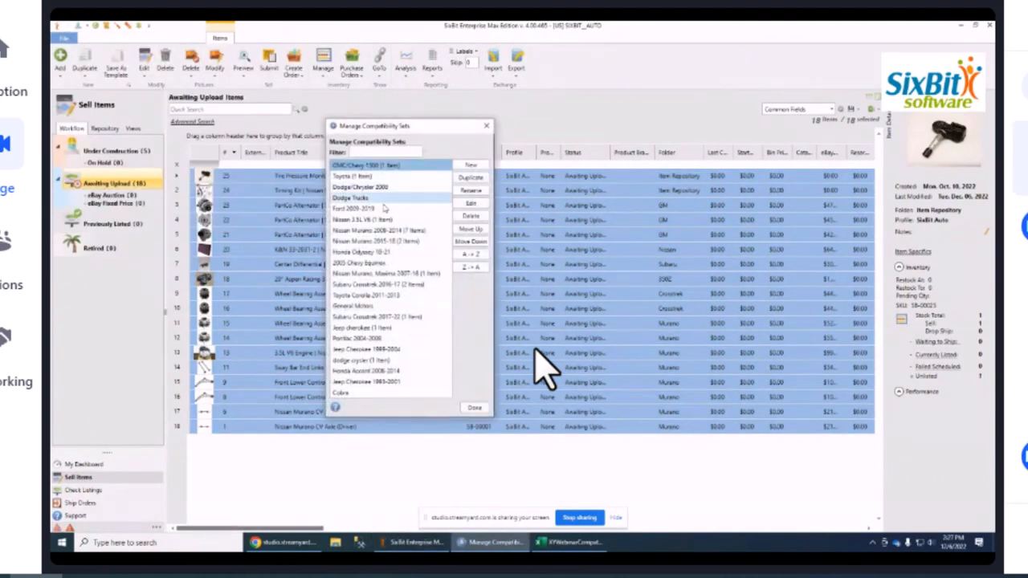
{"action": "left_click", "coordinate": [357, 395]}
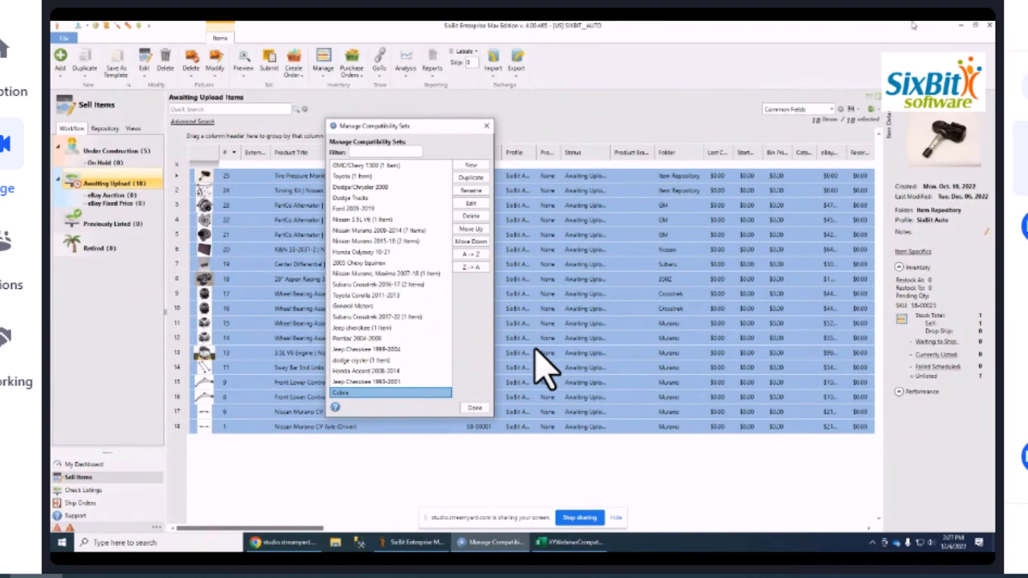
{"action": "key", "text": "super+d"}
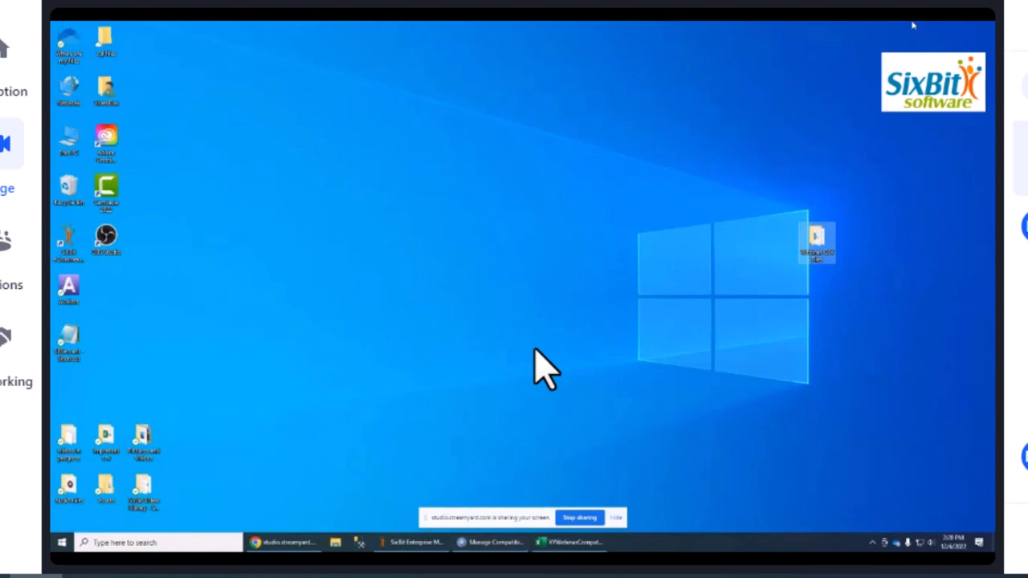
{"action": "key", "text": "super+d"}
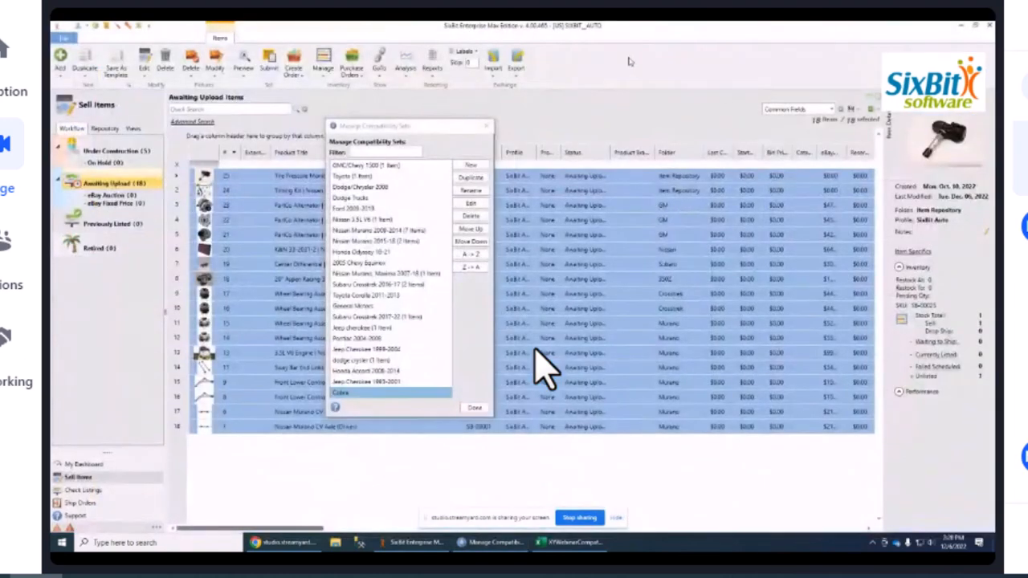
{"action": "left_click", "coordinate": [959, 25]}
{"action": "left_click", "coordinate": [485, 126]}
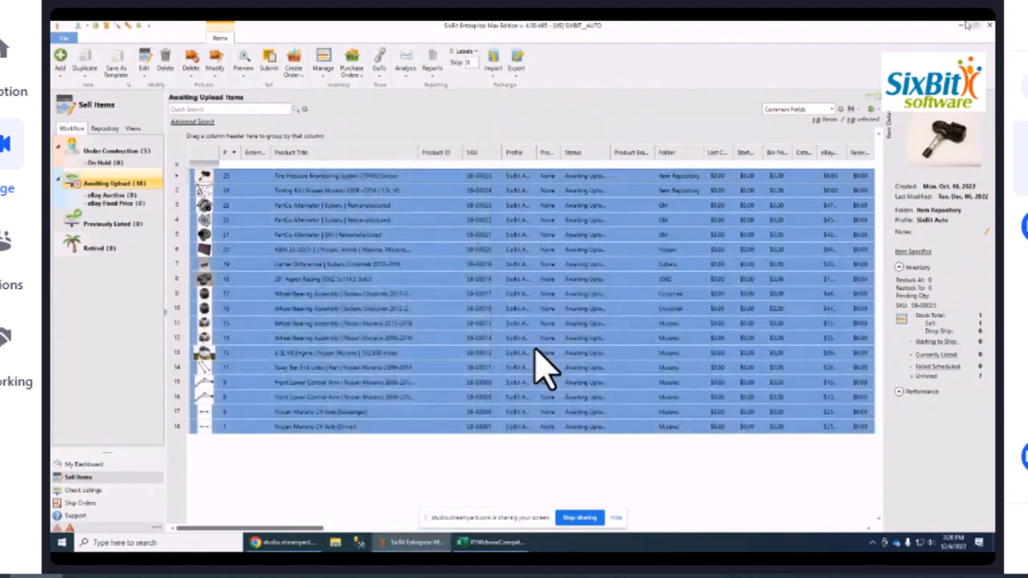
Switch to Excel and close the XYWebinarCompatibilyFile workbook without saving its changes
{"action": "left_click", "coordinate": [959, 26]}
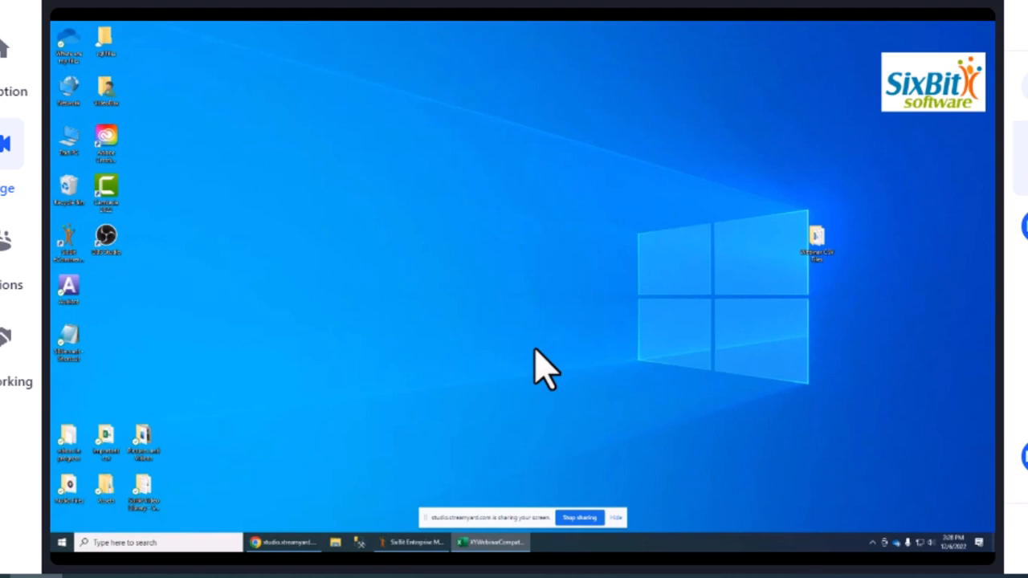
{"action": "left_click", "coordinate": [397, 543]}
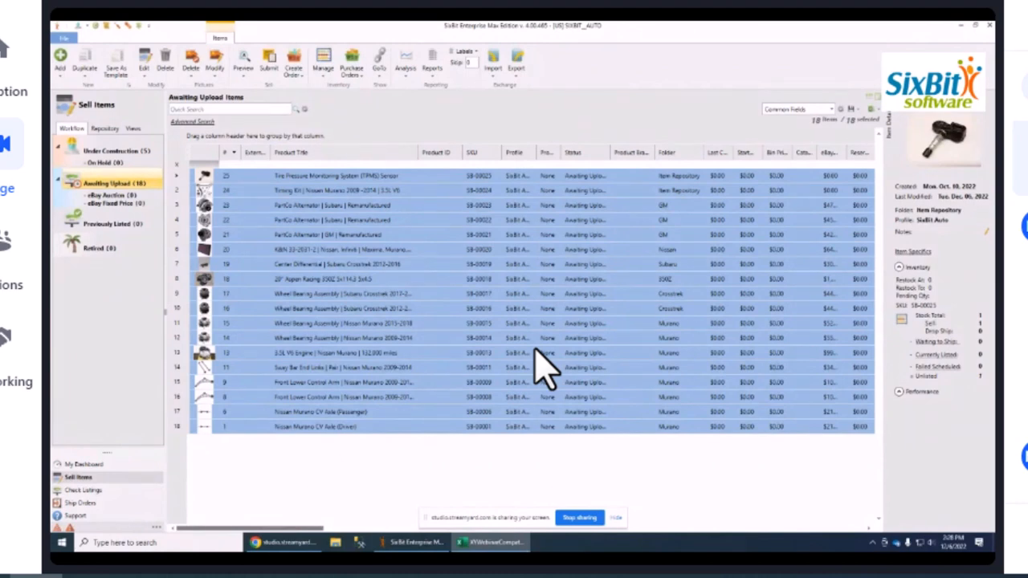
{"action": "mouse_move", "coordinate": [994, 120]}
{"action": "left_mouse_down"}
{"action": "mouse_move", "coordinate": [994, 111]}
{"action": "mouse_move", "coordinate": [835, 79]}
{"action": "mouse_move", "coordinate": [1027, 102]}
{"action": "left_mouse_up"}
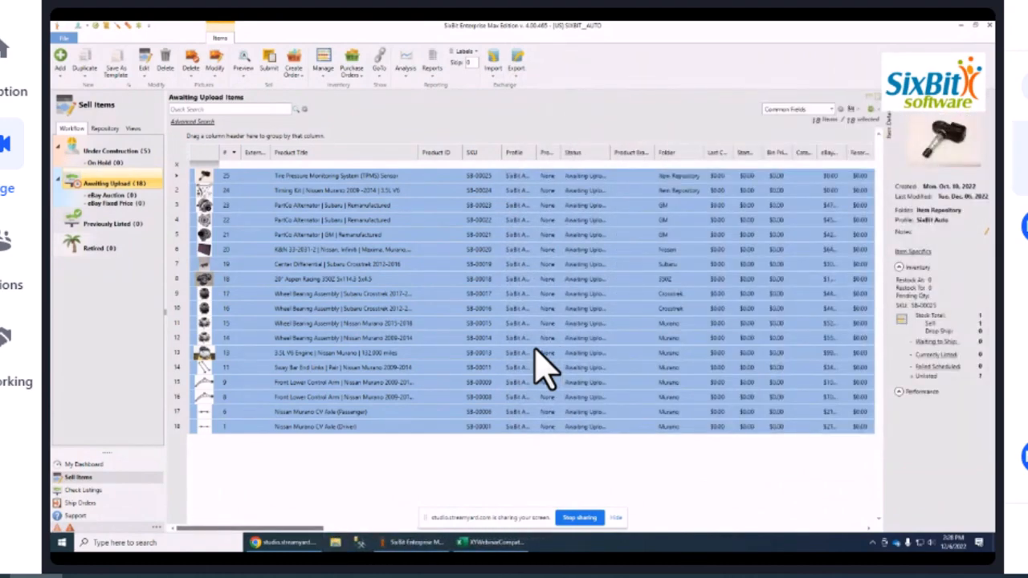
{"action": "left_click", "coordinate": [490, 542]}
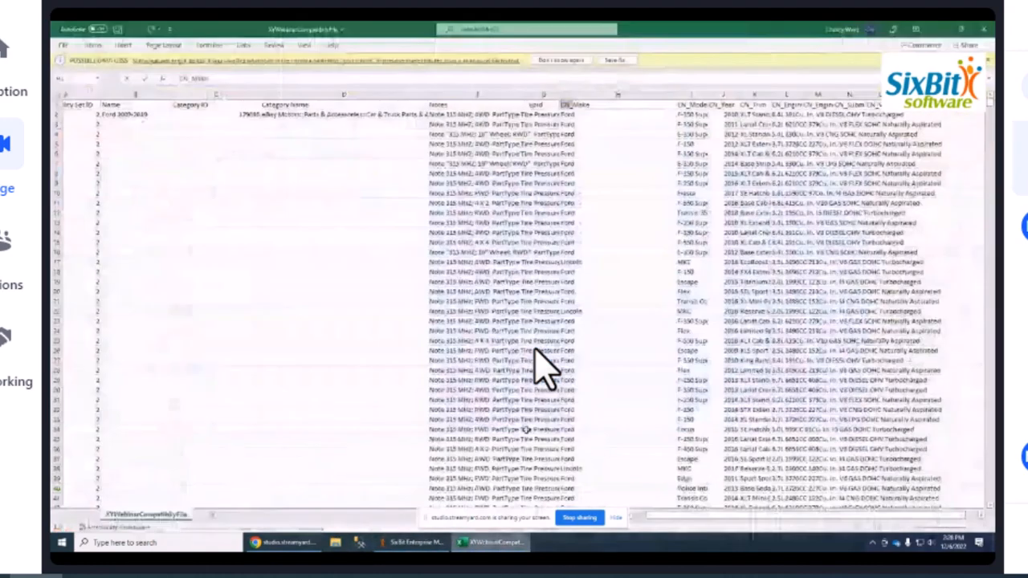
{"action": "left_click", "coordinate": [984, 29]}
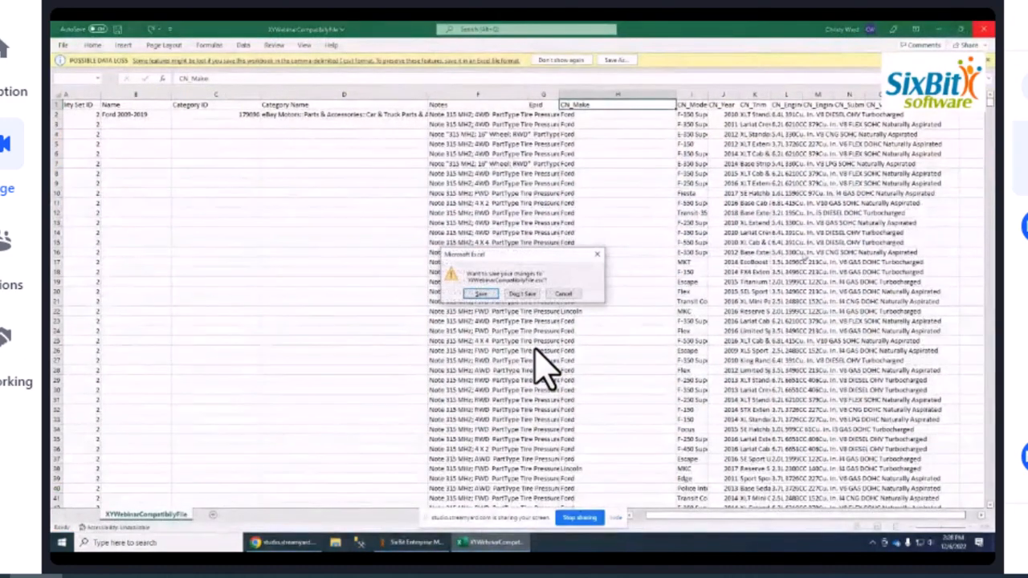
{"action": "left_click", "coordinate": [522, 294]}
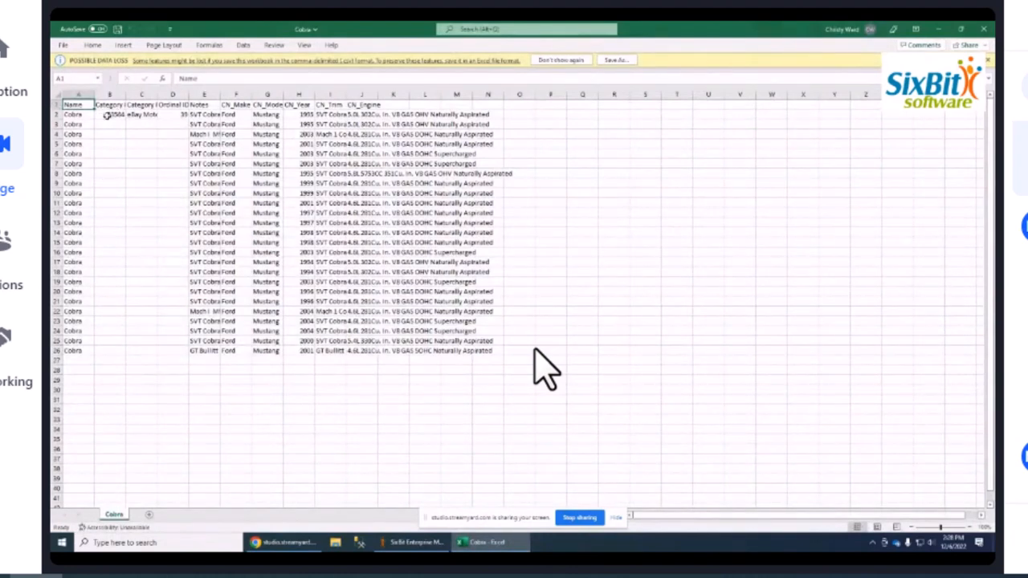
In the Cobra CSV sheet, rename the CN_Make header to Make and CN_Model to Model, then save the file
{"action": "left_click", "coordinate": [236, 105]}
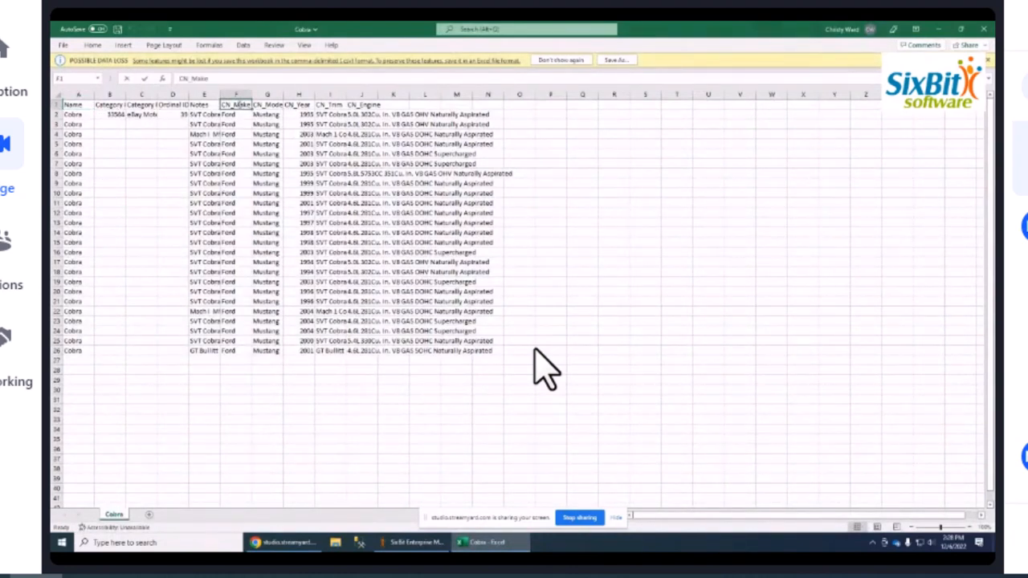
{"action": "type", "text": "Make"}
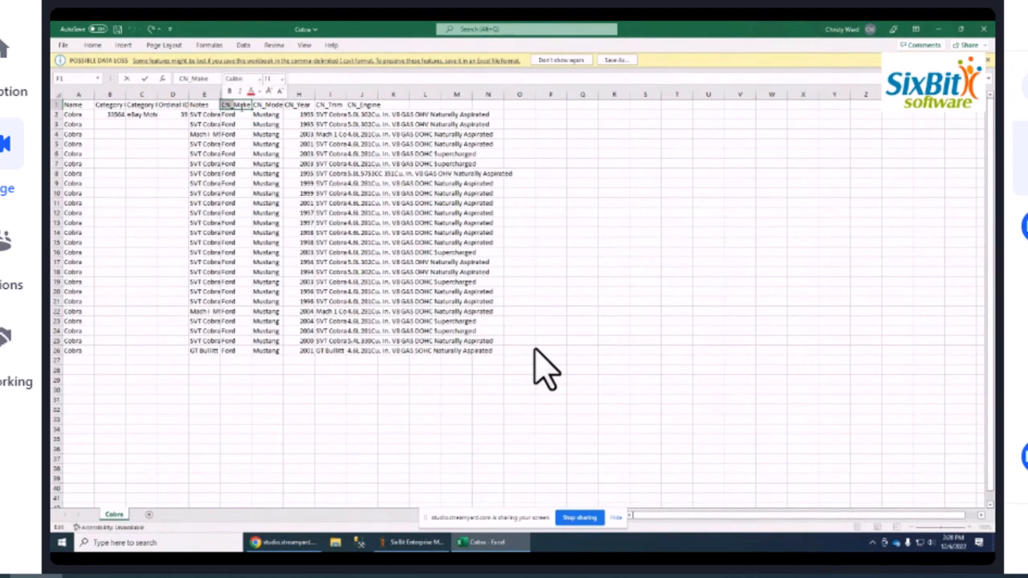
{"action": "left_click", "coordinate": [255, 105]}
{"action": "type", "text": "Model"}
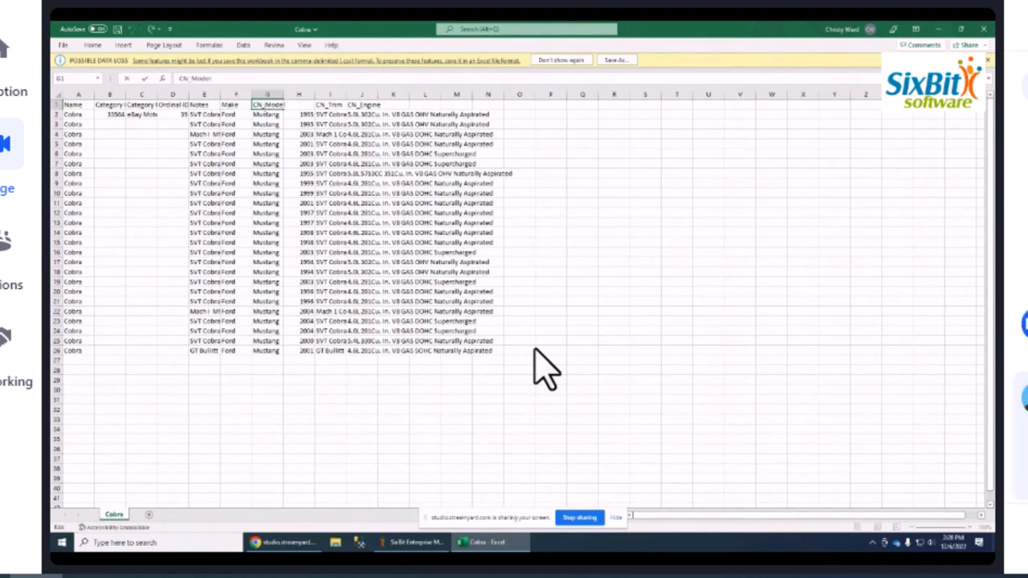
{"action": "key", "text": "ctrl+s"}
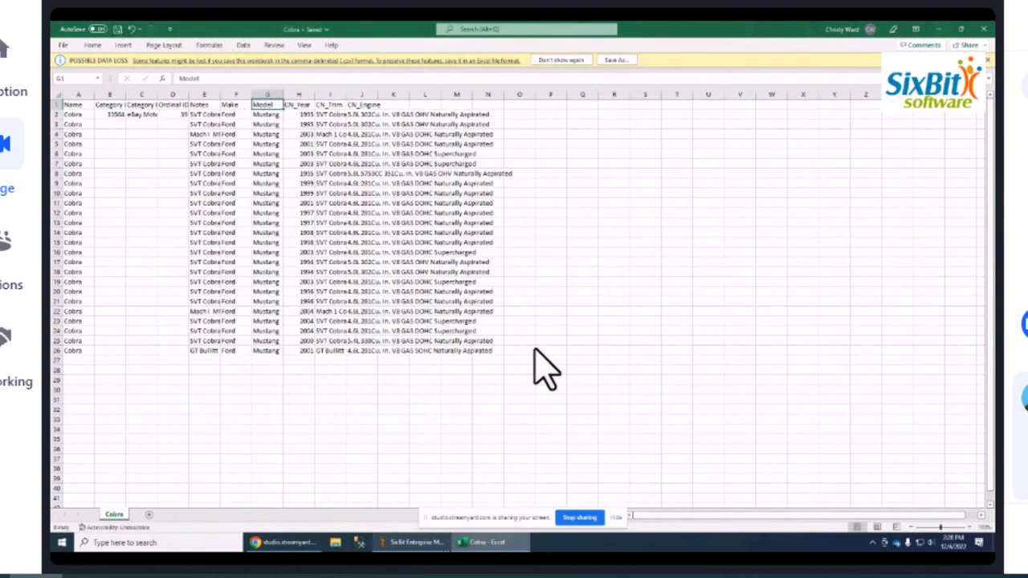
Check the Name value in the first data row of the Cobra sheet
{"action": "key", "text": "alt+Tab"}
{"action": "left_click", "coordinate": [496, 78]}
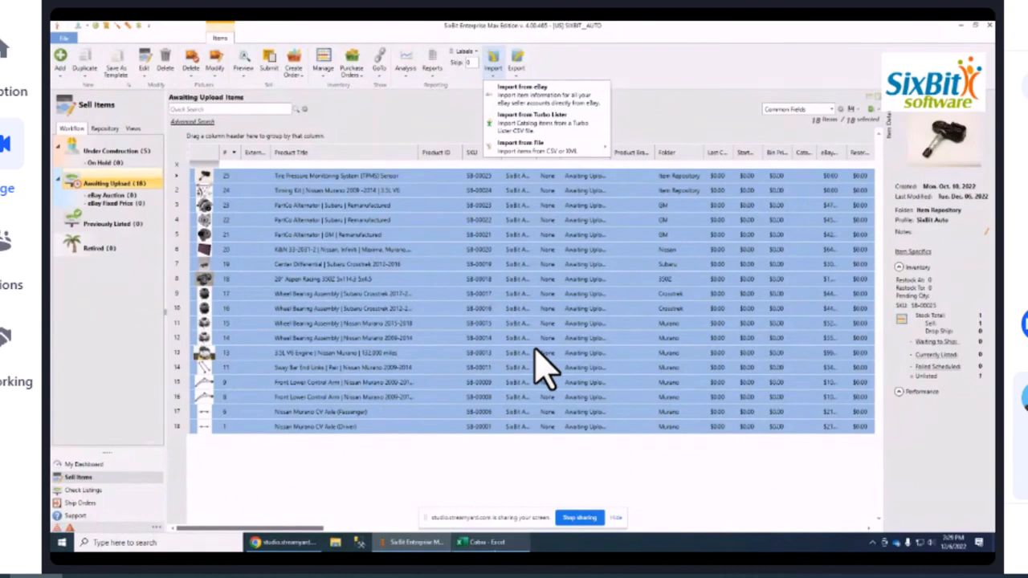
{"action": "left_click", "coordinate": [486, 542]}
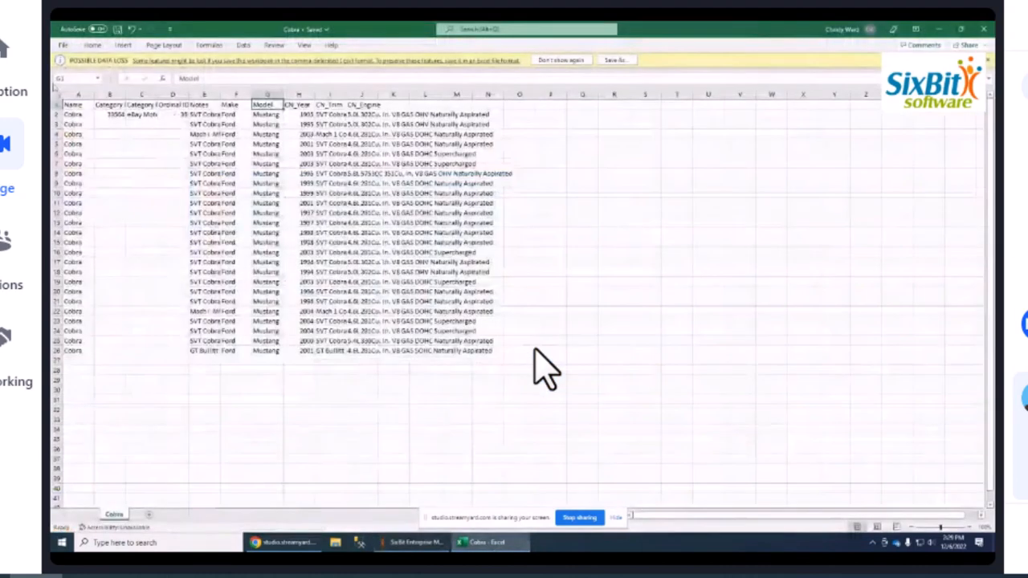
{"action": "left_click", "coordinate": [86, 114]}
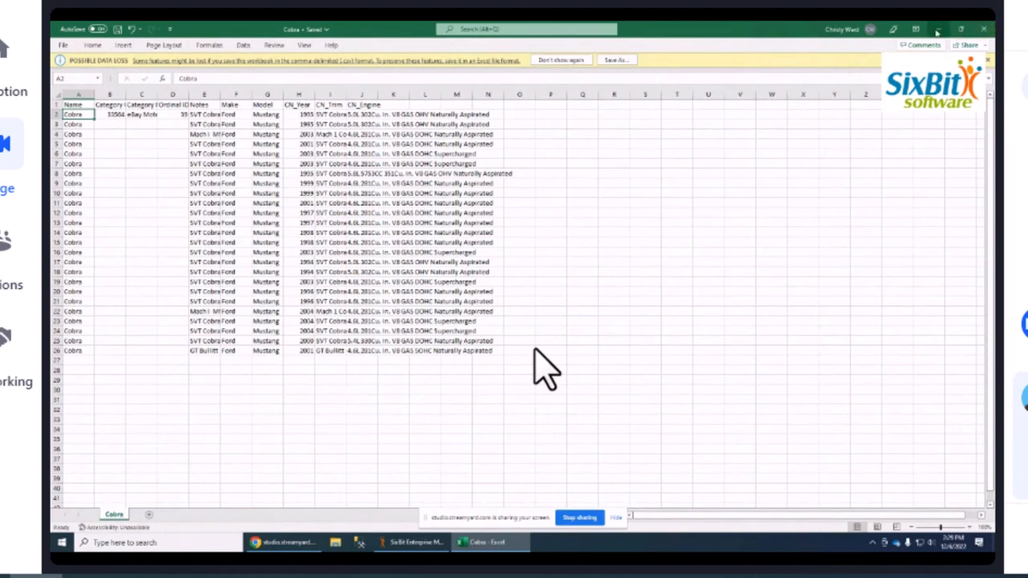
Switch back to SixBit and start a compatibility sets import from the edited Cobra CSV file
{"action": "left_click", "coordinate": [429, 544]}
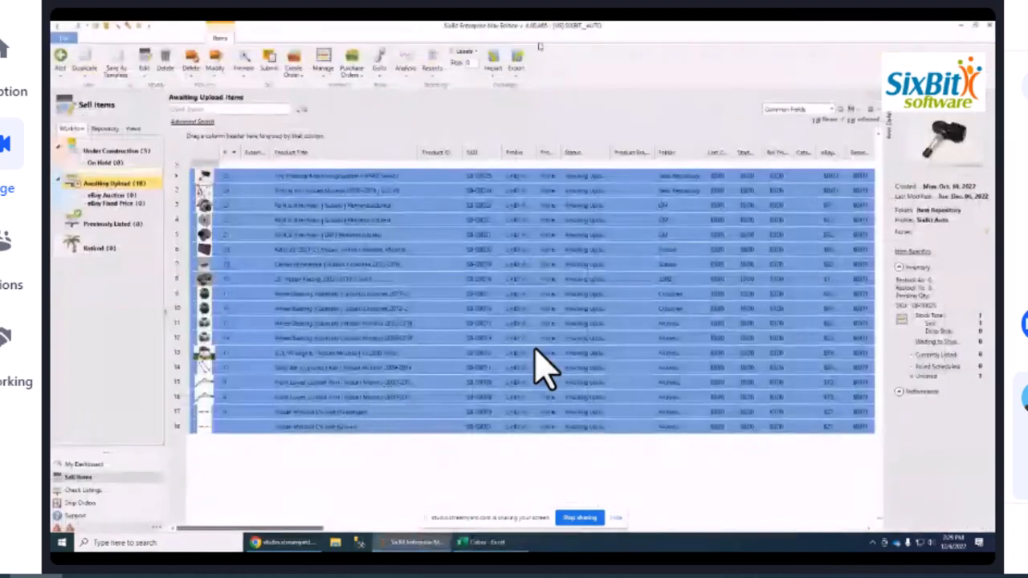
{"action": "left_click", "coordinate": [493, 62]}
{"action": "mouse_move", "coordinate": [600, 146]}
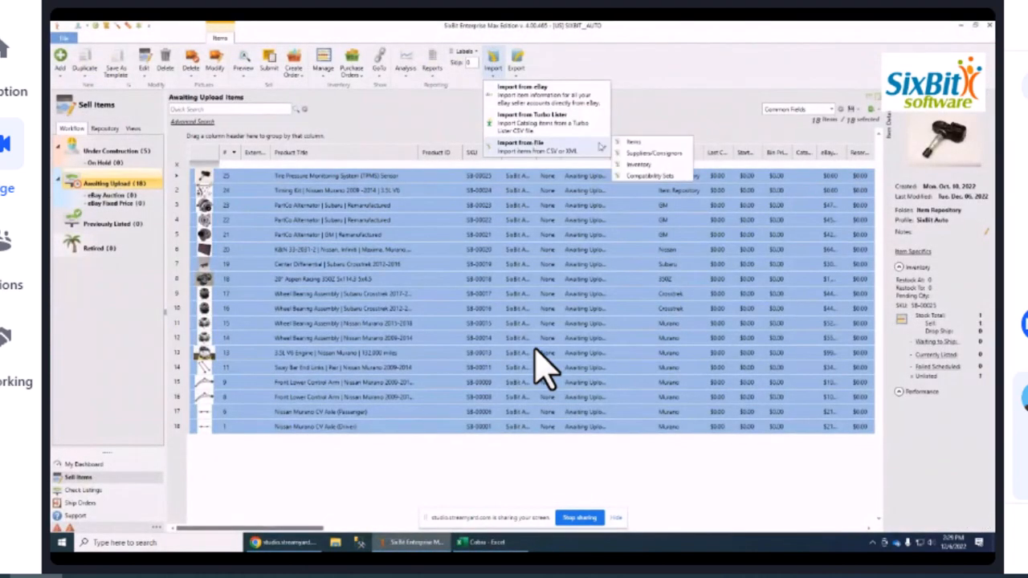
{"action": "left_click", "coordinate": [642, 175]}
{"action": "left_click", "coordinate": [225, 94]}
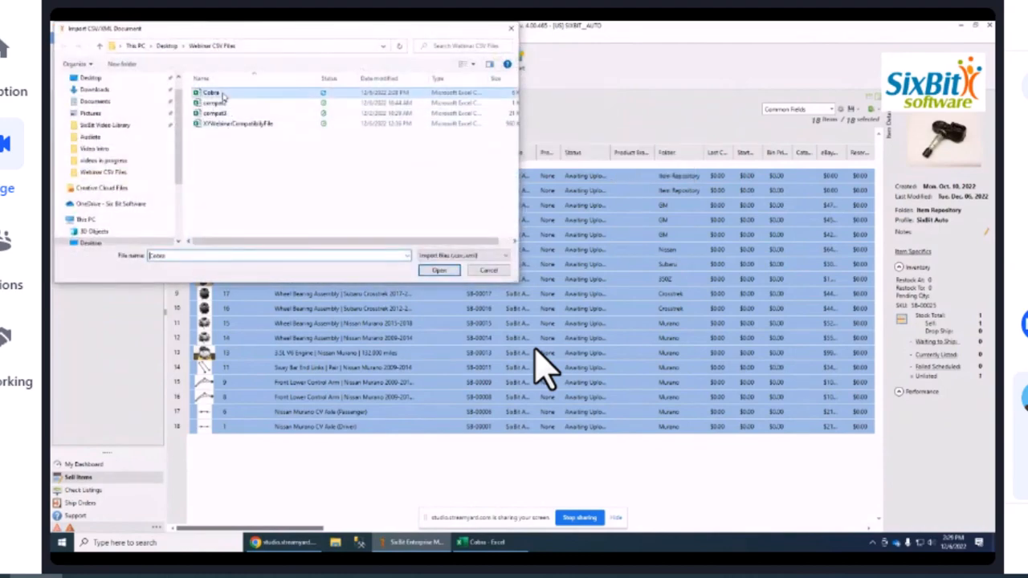
{"action": "left_click", "coordinate": [440, 269]}
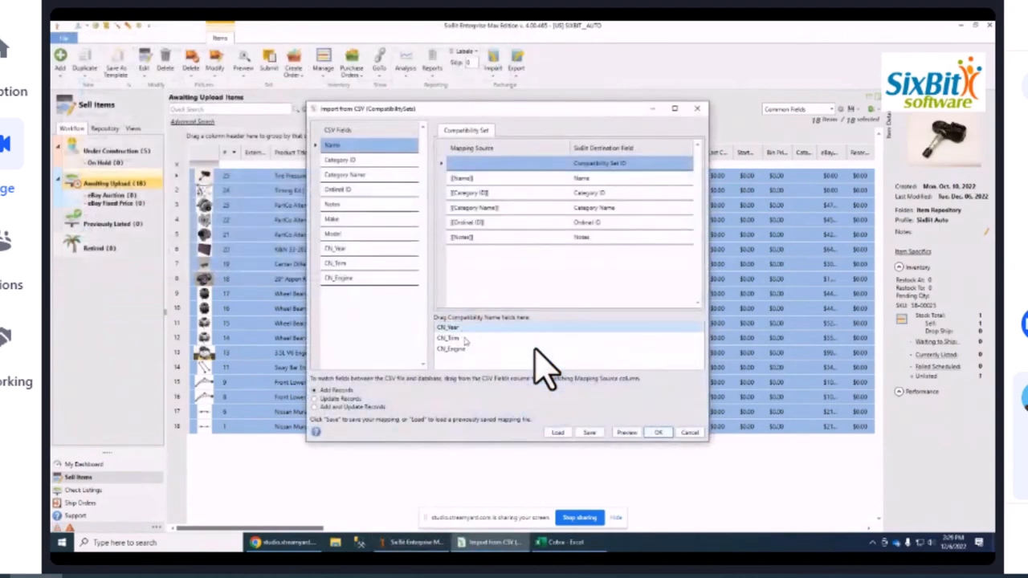
Add the Make and Model CSV fields to the compatibility name fields, run the import with Add Records, and close the processing report
{"action": "left_click_drag", "start_coordinate": [347, 224], "coordinate": [481, 354]}
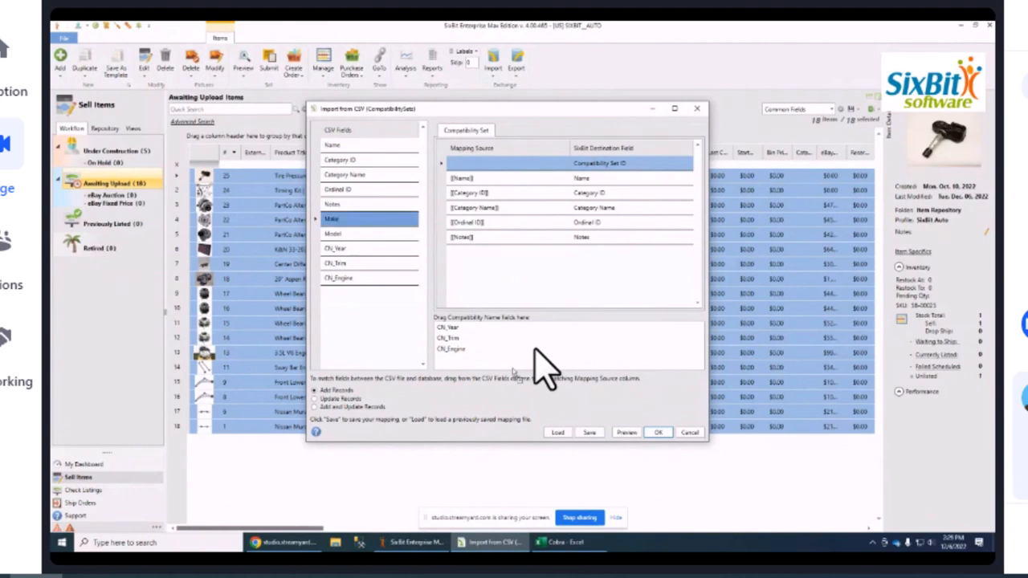
{"action": "left_click_drag", "start_coordinate": [341, 230], "coordinate": [507, 360]}
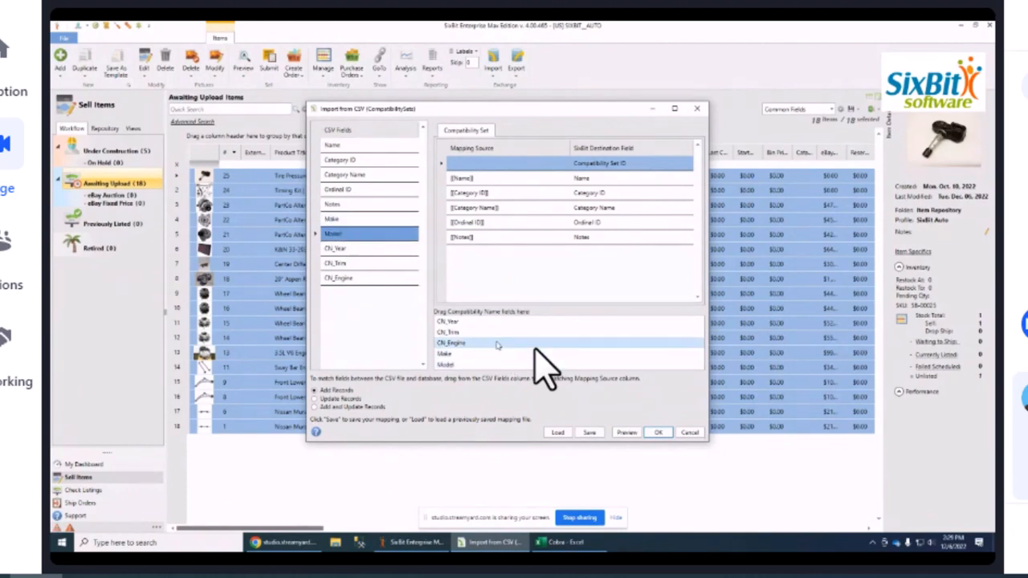
{"action": "left_click", "coordinate": [658, 434]}
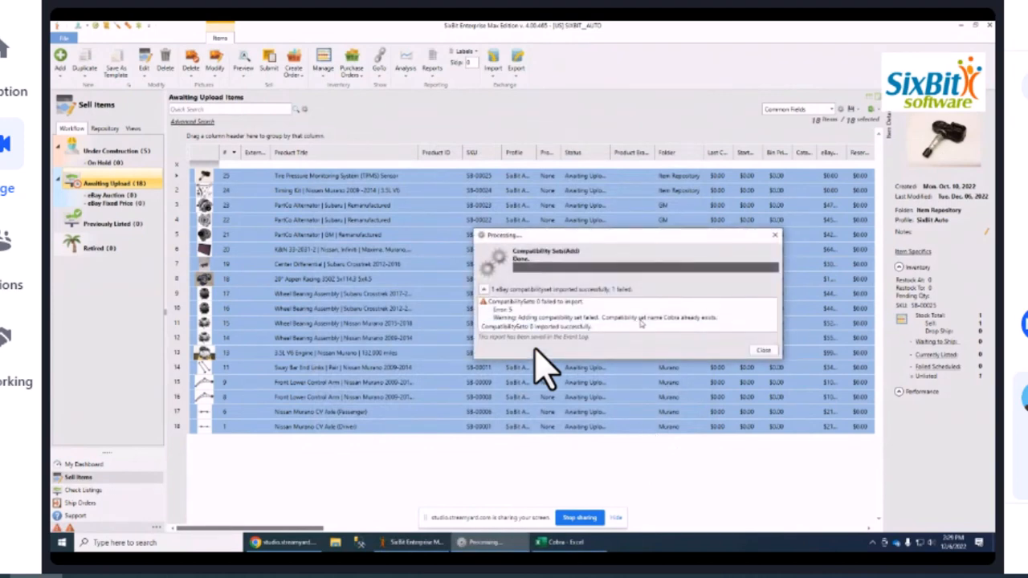
{"action": "left_click", "coordinate": [764, 352]}
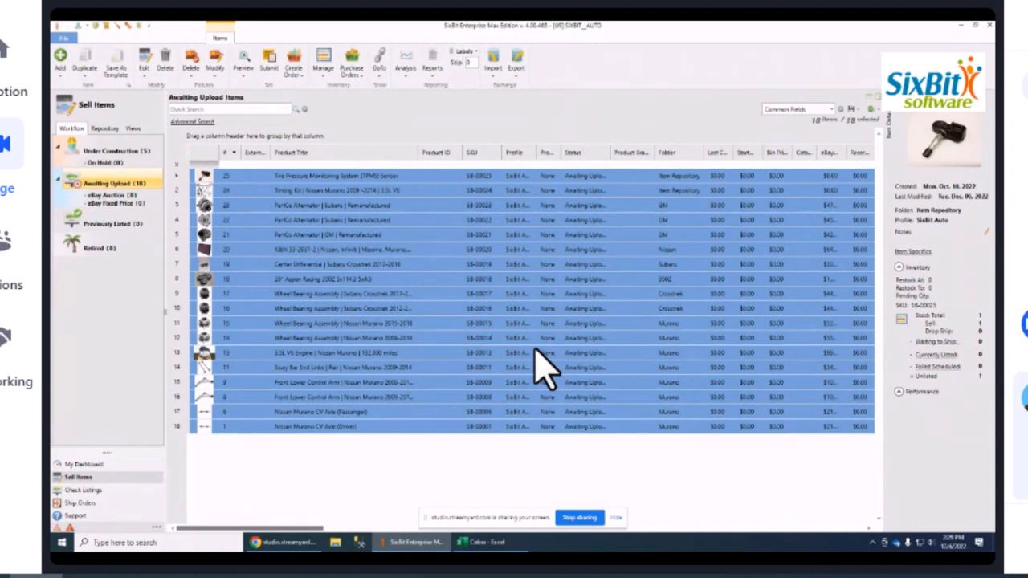
{"action": "key", "text": "ctrl+e"}
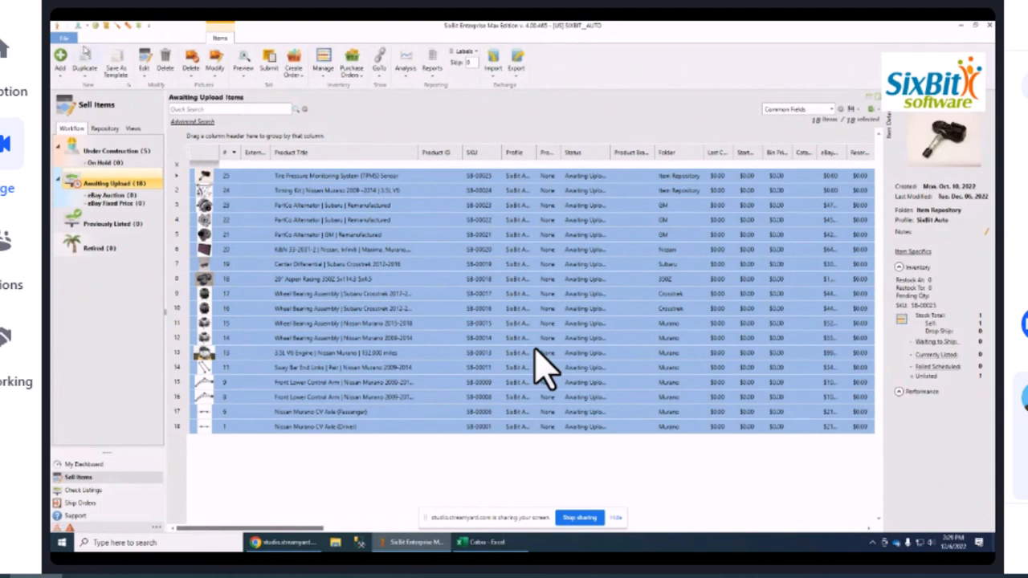
Open the compatibility sets manager and reorder the list by repeatedly moving sets upward, starting with the Cobra set
{"action": "left_click", "coordinate": [141, 27]}
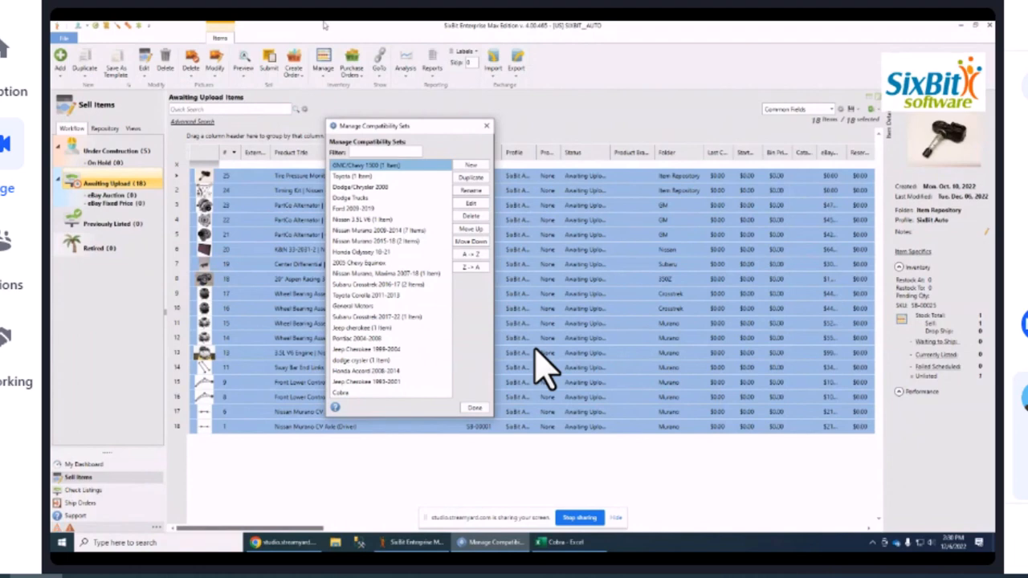
{"action": "left_click_drag", "start_coordinate": [409, 126], "coordinate": [361, 91]}
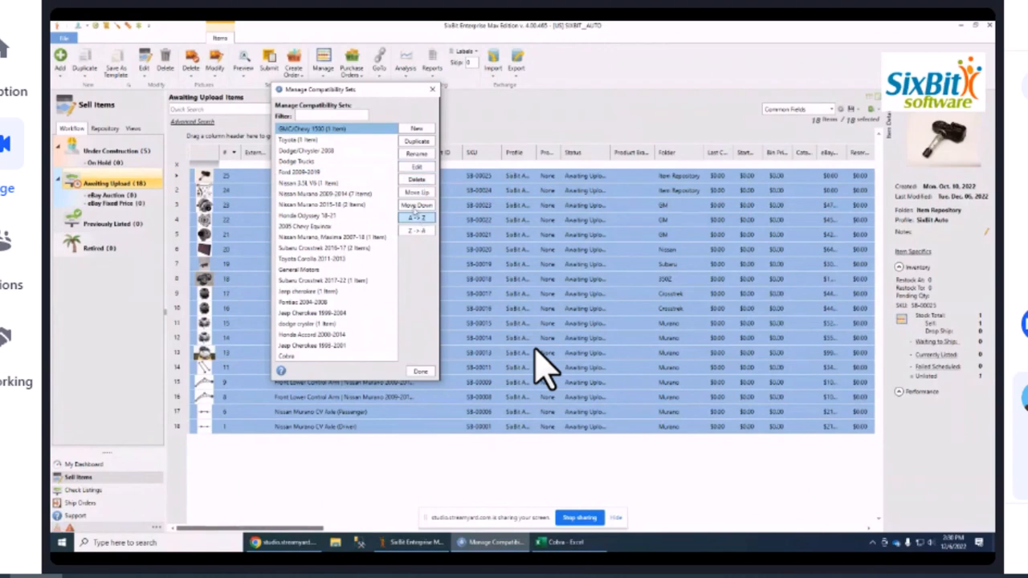
{"action": "left_click", "coordinate": [290, 356]}
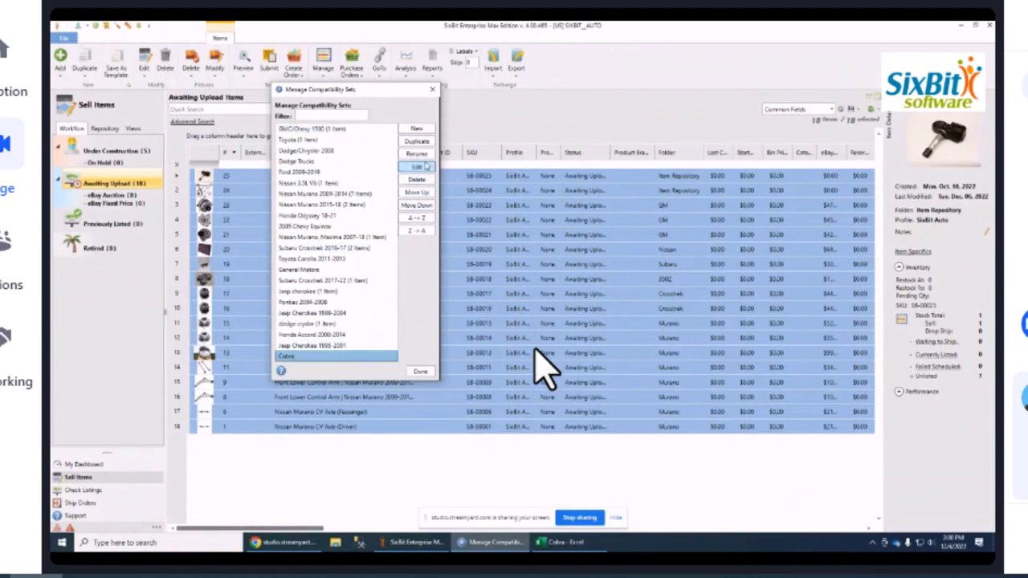
{"action": "left_click", "coordinate": [419, 194]}
{"action": "left_click", "coordinate": [419, 194]}
{"action": "left_click", "coordinate": [419, 194]}
{"action": "left_click", "coordinate": [419, 194]}
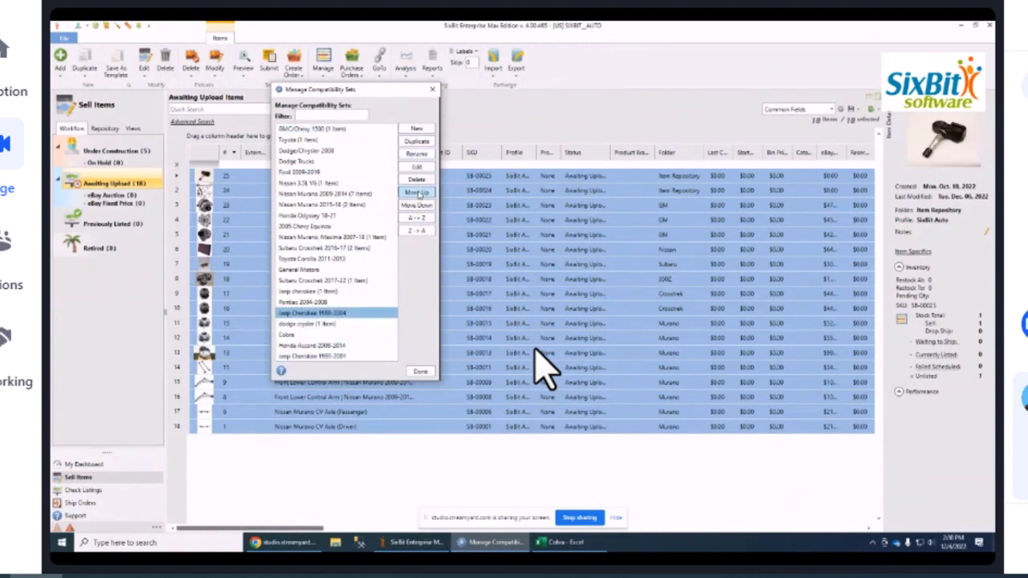
{"action": "left_click", "coordinate": [419, 194]}
{"action": "left_click", "coordinate": [419, 194]}
{"action": "left_click", "coordinate": [419, 194]}
{"action": "left_click", "coordinate": [419, 194]}
{"action": "left_click", "coordinate": [419, 194]}
{"action": "left_click", "coordinate": [419, 194]}
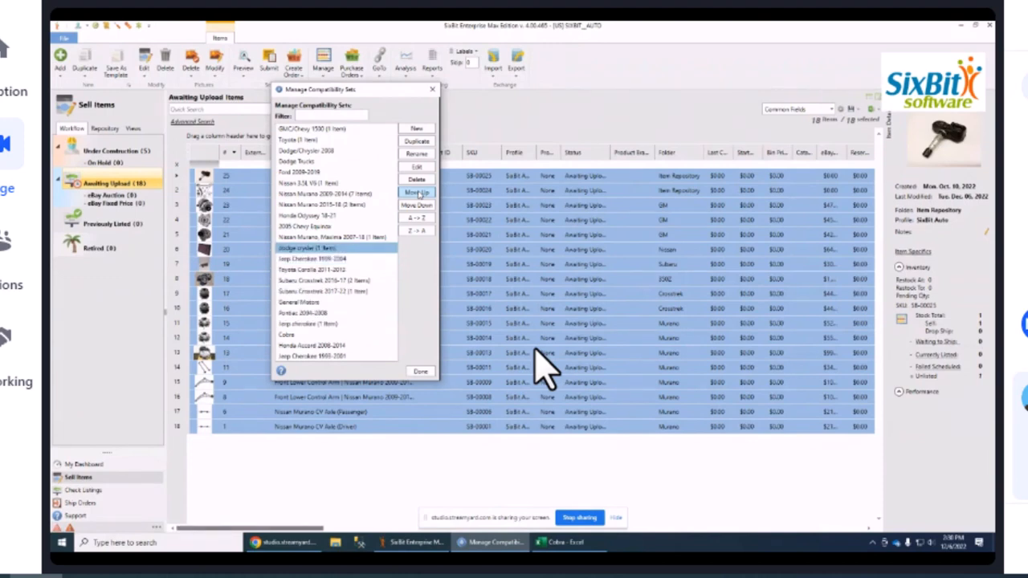
{"action": "left_click", "coordinate": [419, 194]}
{"action": "left_click", "coordinate": [419, 194]}
{"action": "left_click", "coordinate": [419, 194]}
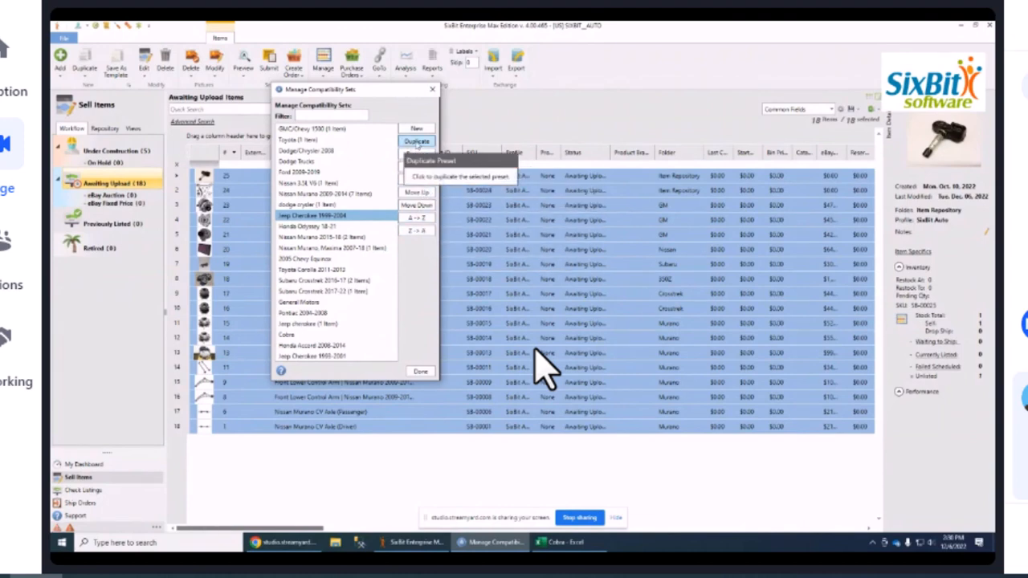
{"action": "left_click", "coordinate": [342, 217]}
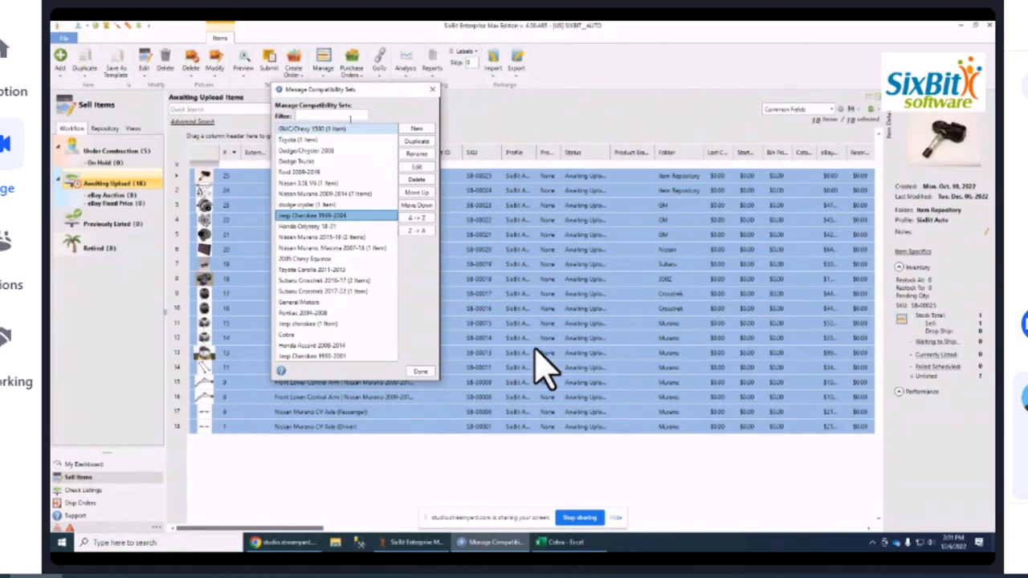
Filter the compatibility sets list by "niss" and start clearing the filter text
{"action": "left_click", "coordinate": [347, 117]}
{"action": "type", "text": "niss"}
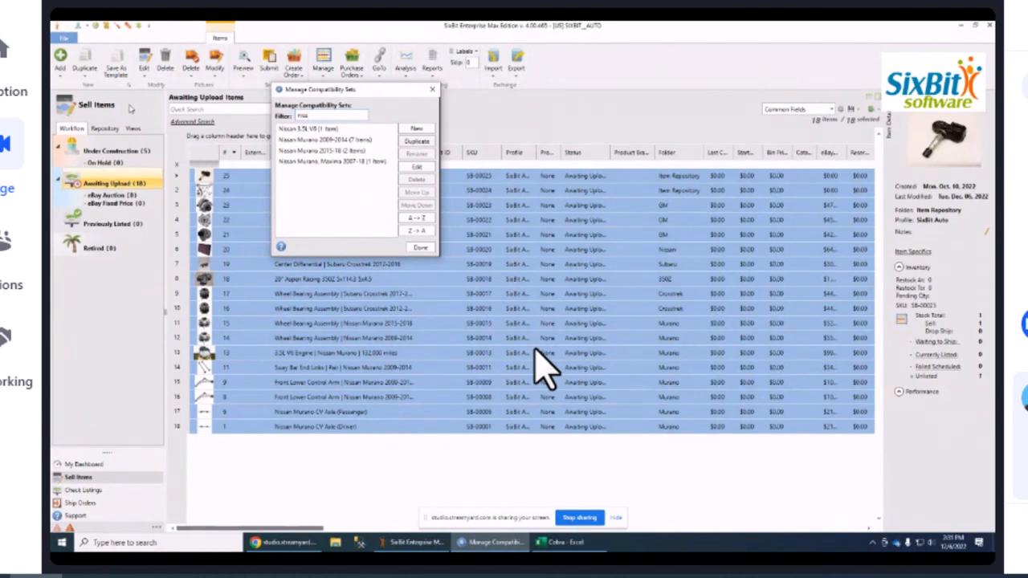
{"action": "key", "text": "BackSpace"}
{"action": "key", "text": "BackSpace"}
{"action": "key", "text": "BackSpace"}
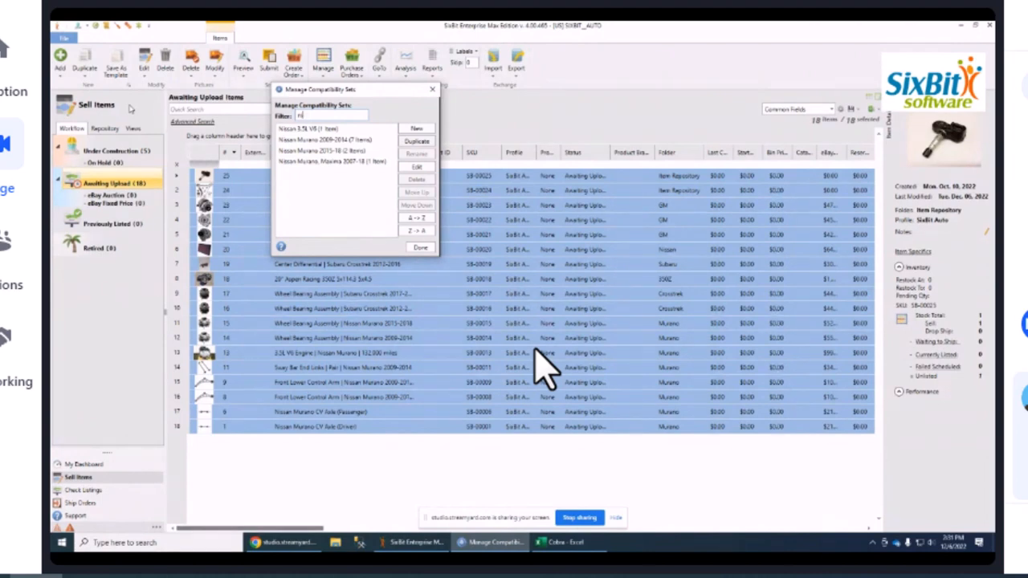